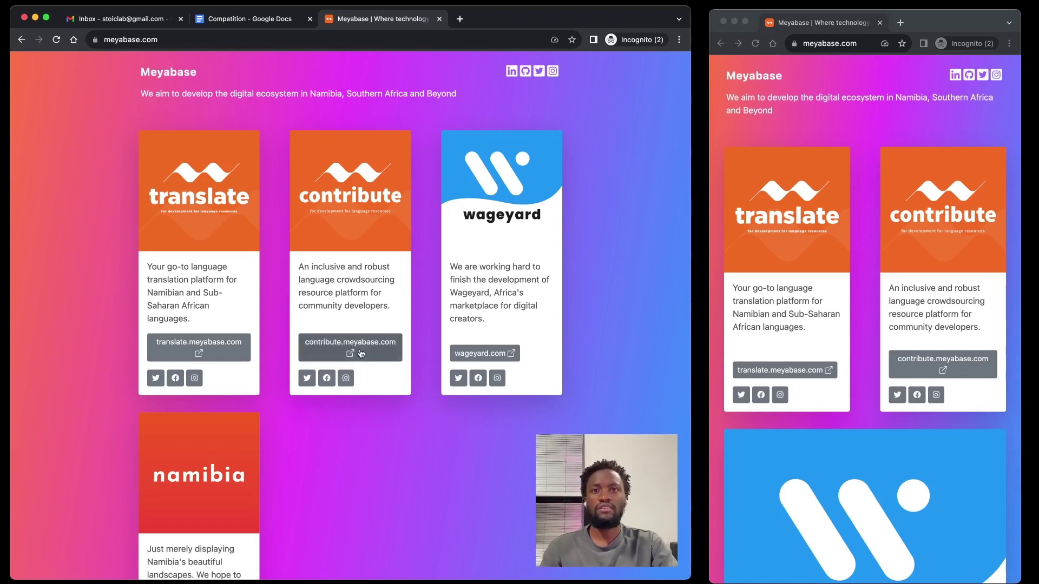
Step: Open contribute.meyabase.com in both the main and the narrow browser windows
click(377, 347)
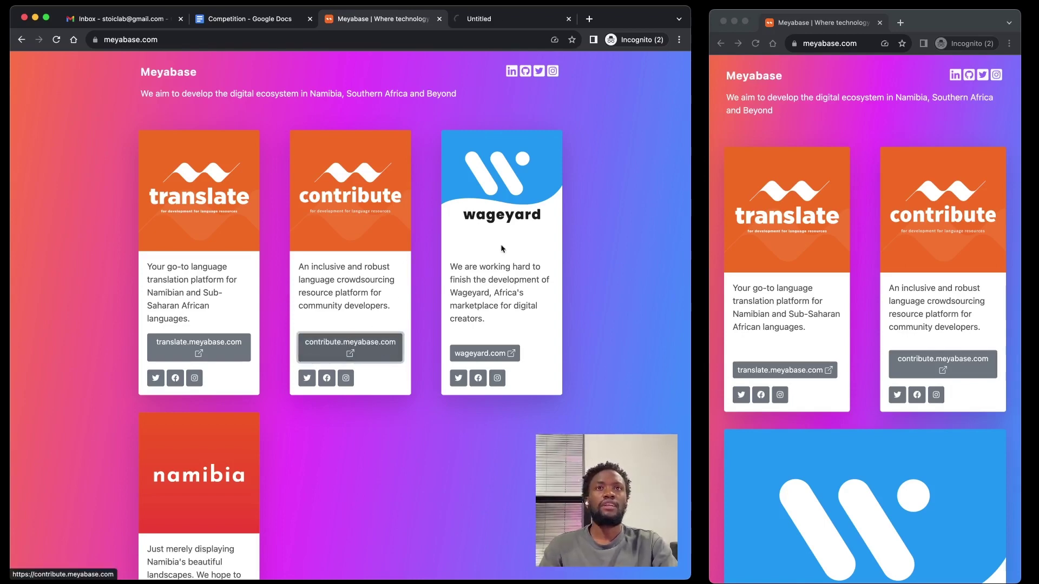
click(946, 361)
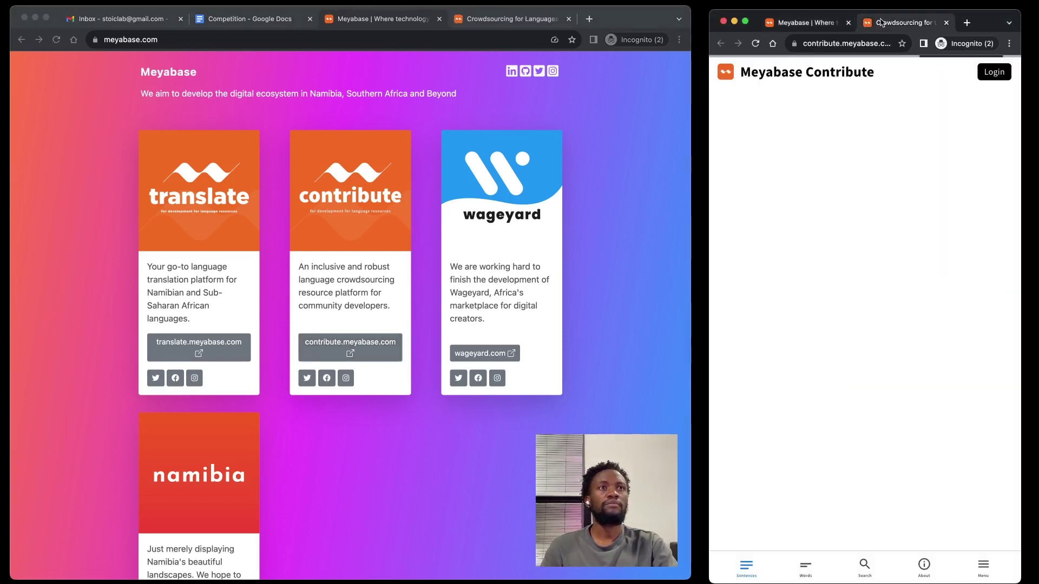
click(511, 18)
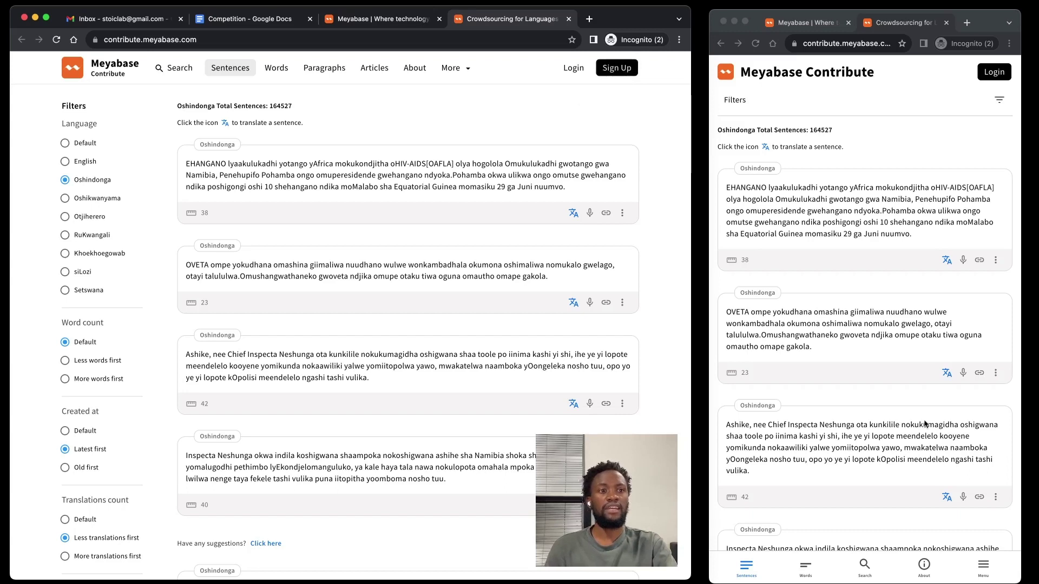
Step: Go to the Sign Up page through the Menu in the narrow window
click(1005, 576)
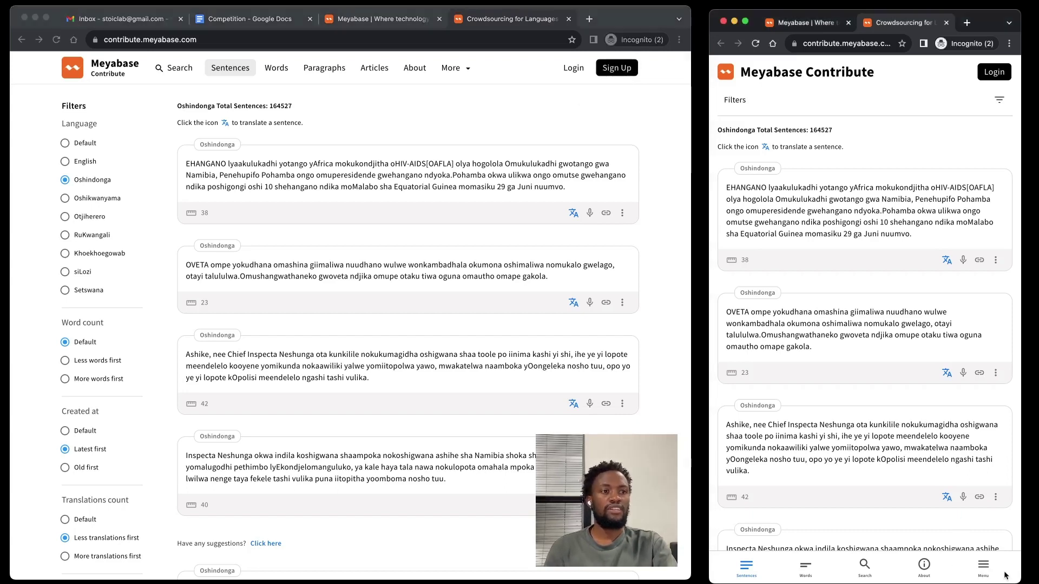
click(985, 570)
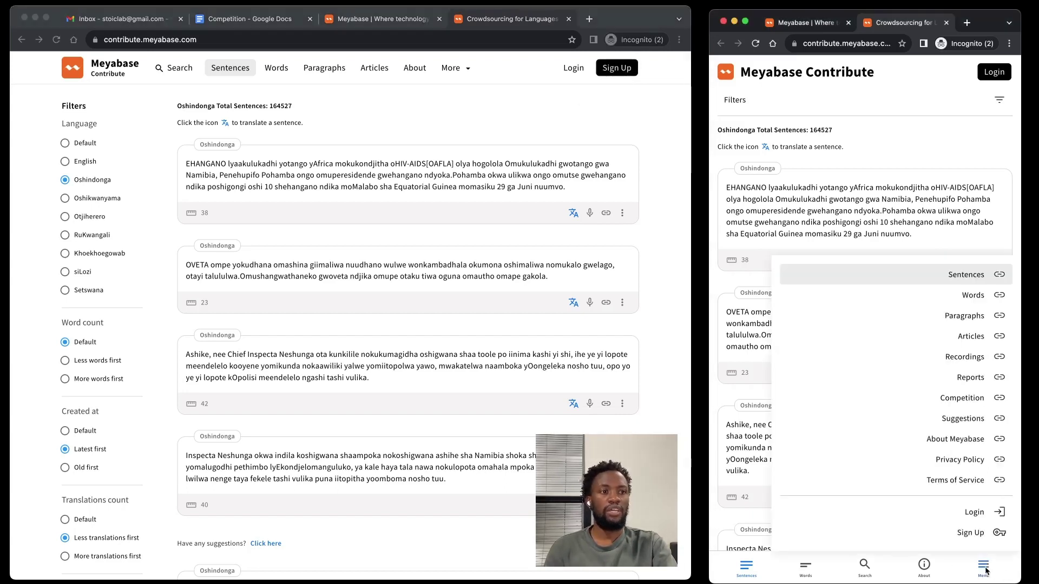
click(970, 533)
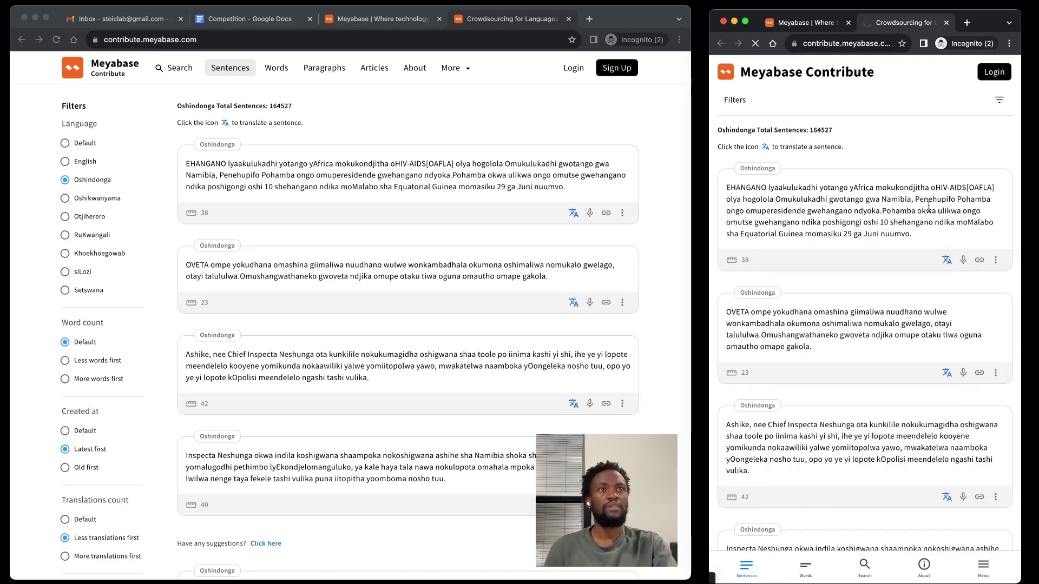
Step: Start signing up in the main window and enter the account's Gmail email address
click(620, 69)
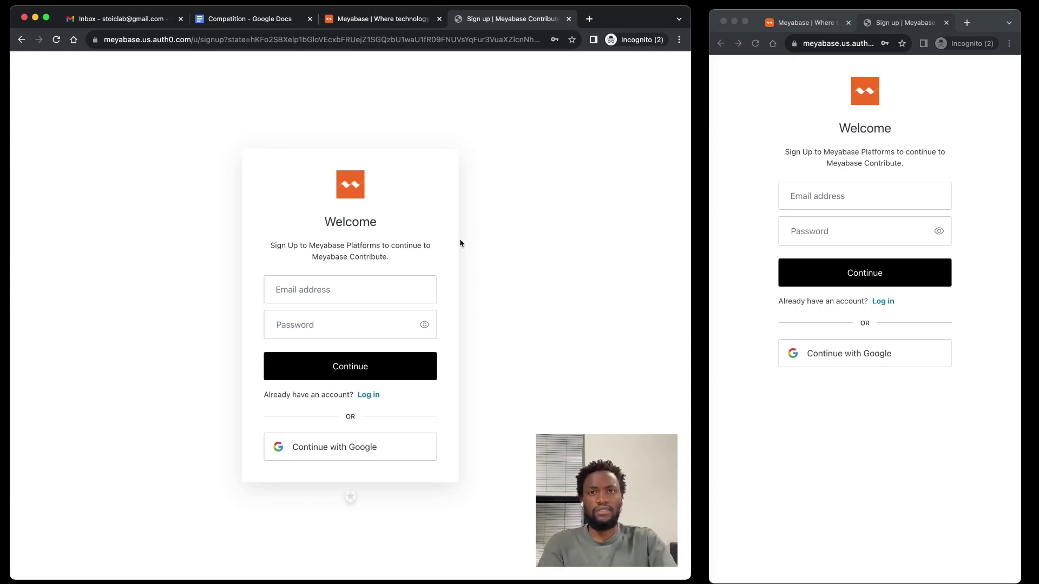
click(360, 292)
text(axel)
key(BackSpace)
key(BackSpace)
key(BackSpace)
key(BackSpace)
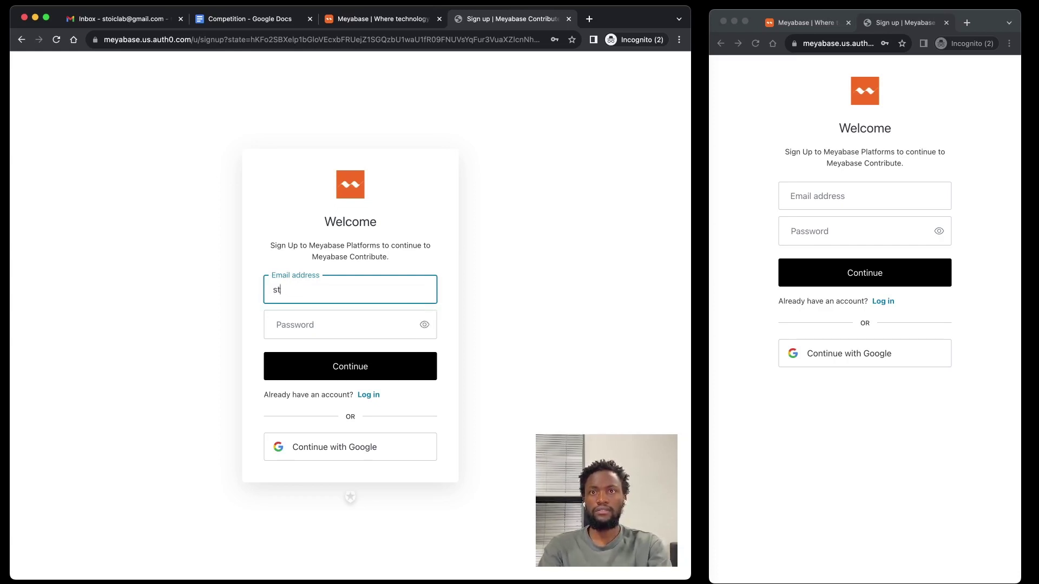
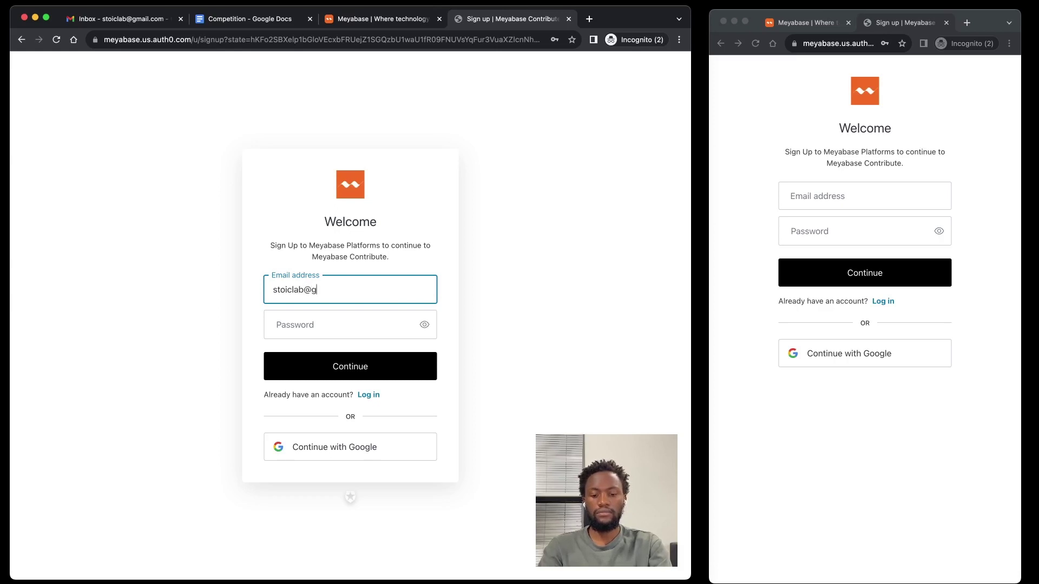
Step: Enter a password meeting the listed requirements and submit the sign-up
click(336, 328)
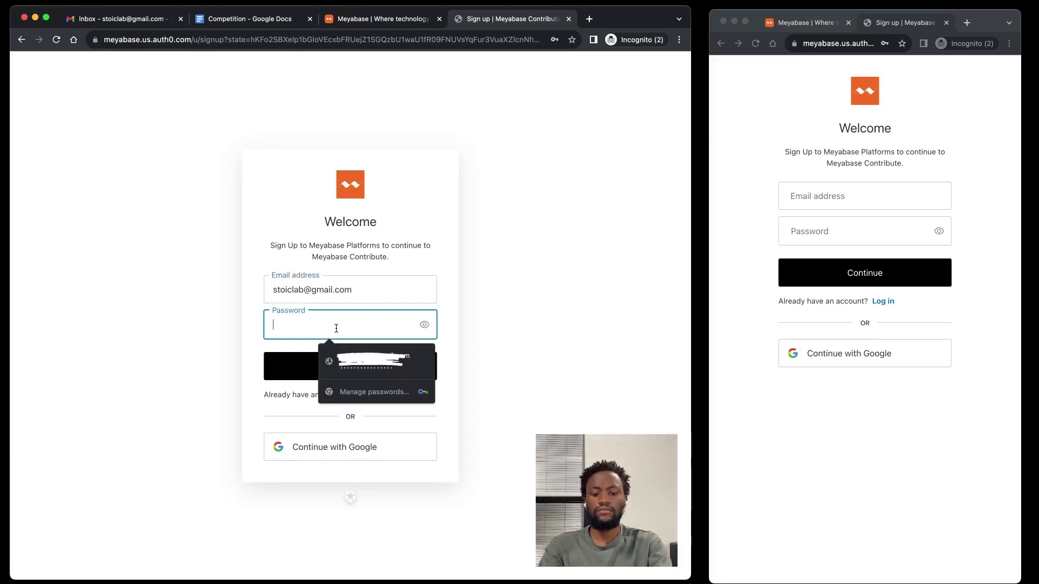
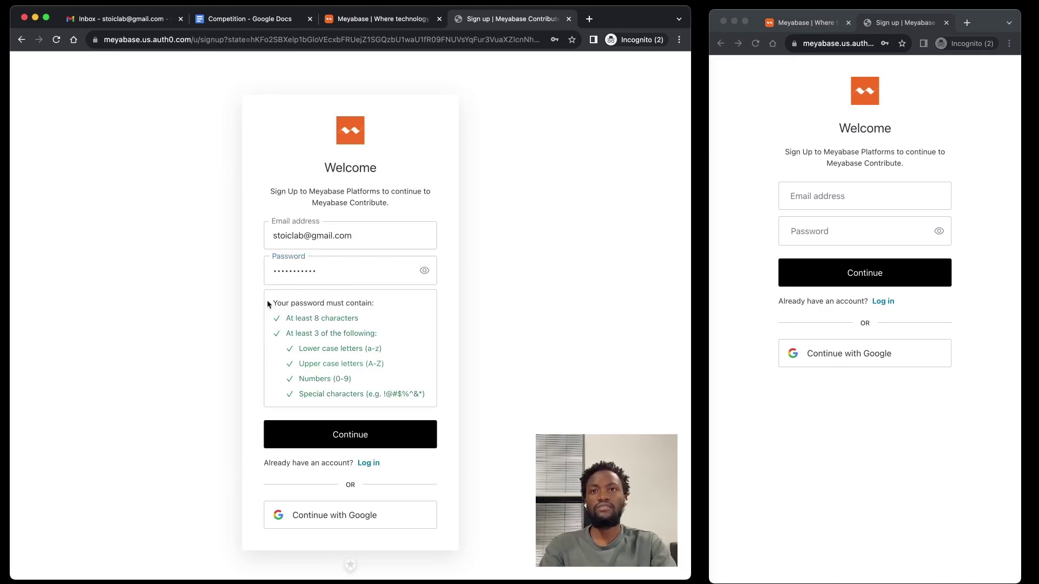
drag(271, 303, 429, 396)
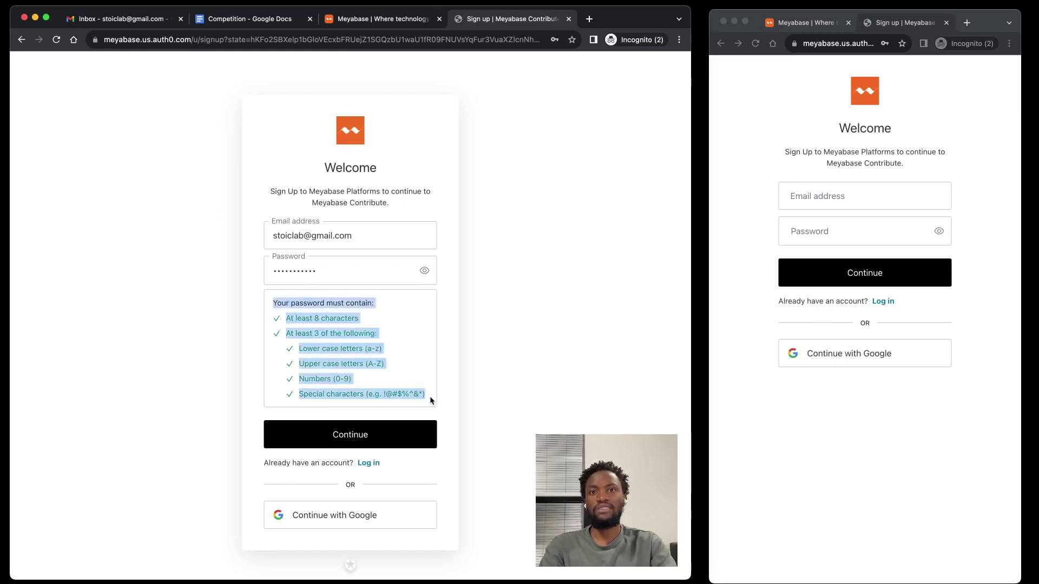
click(429, 396)
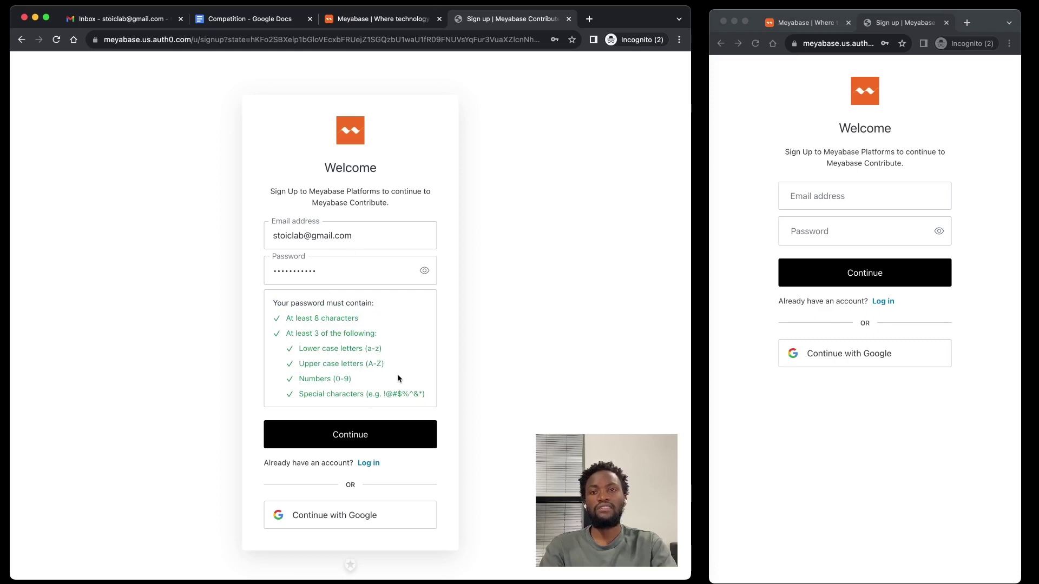
click(357, 438)
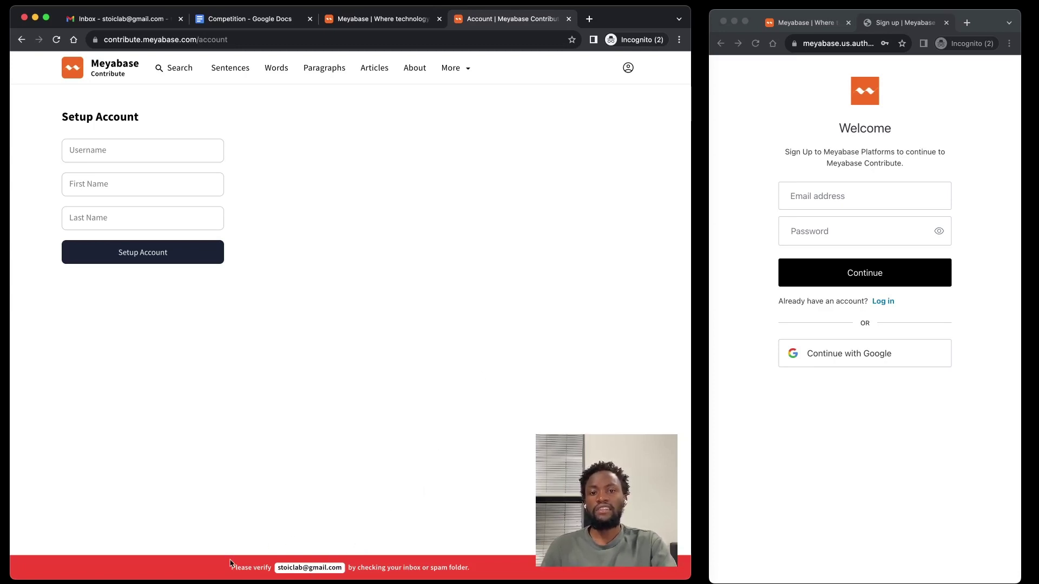
Step: Reload the narrow window to show the Setup Account form, then switch the main window to the Gmail inbox
drag(233, 568, 441, 568)
click(398, 532)
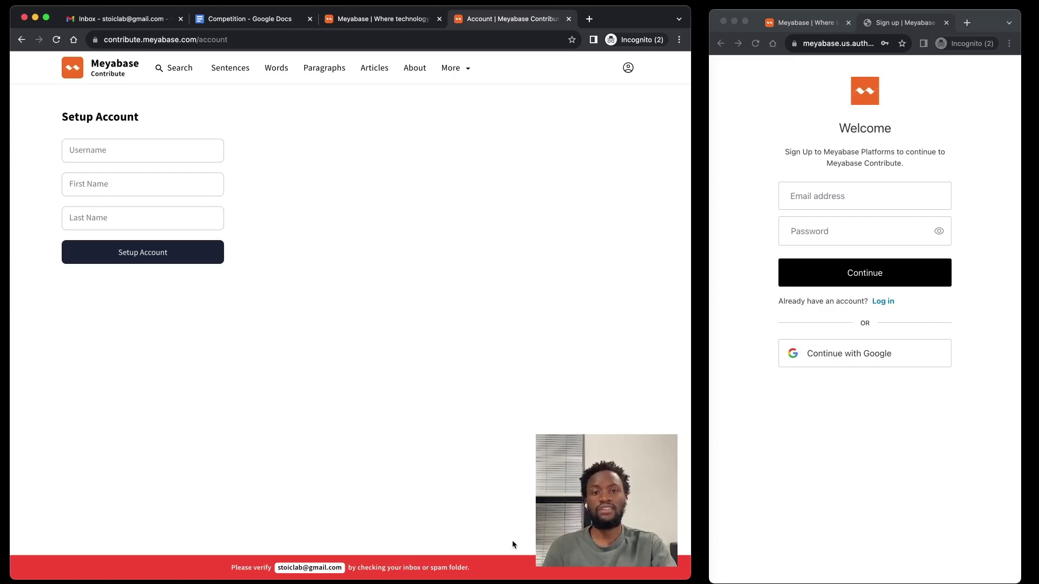
click(862, 453)
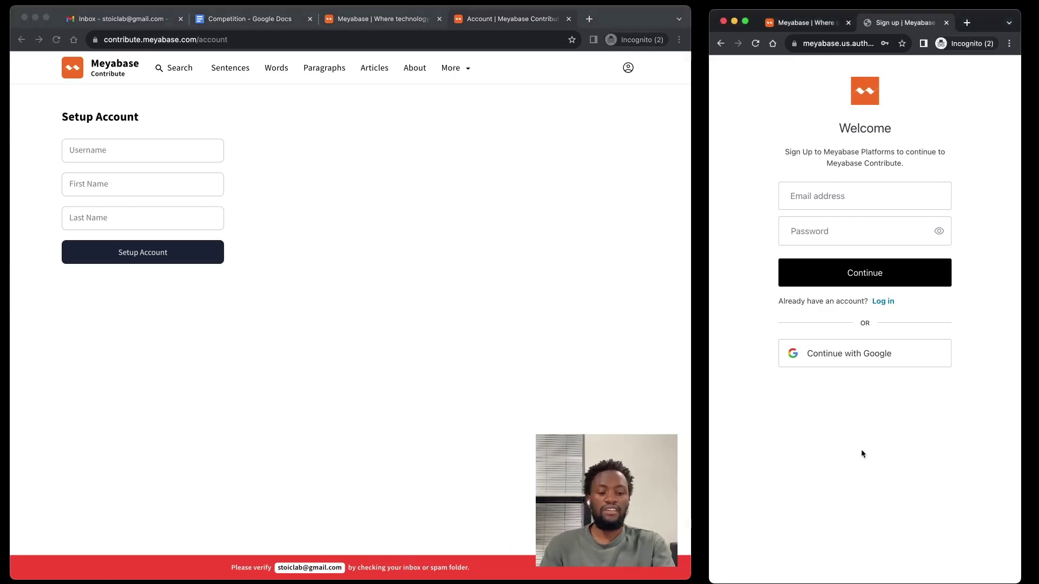
key(super+r)
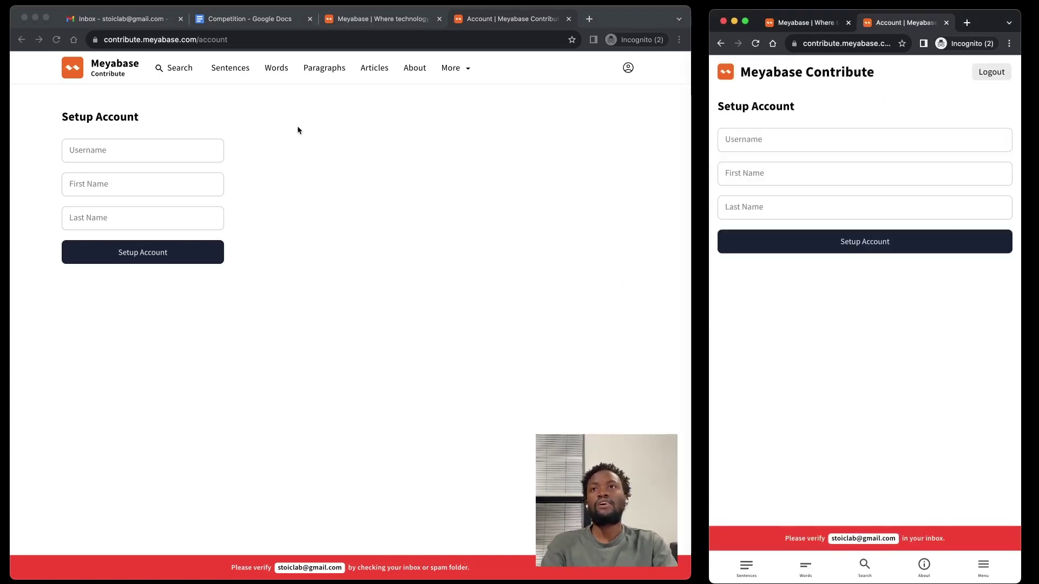
click(147, 21)
click(146, 21)
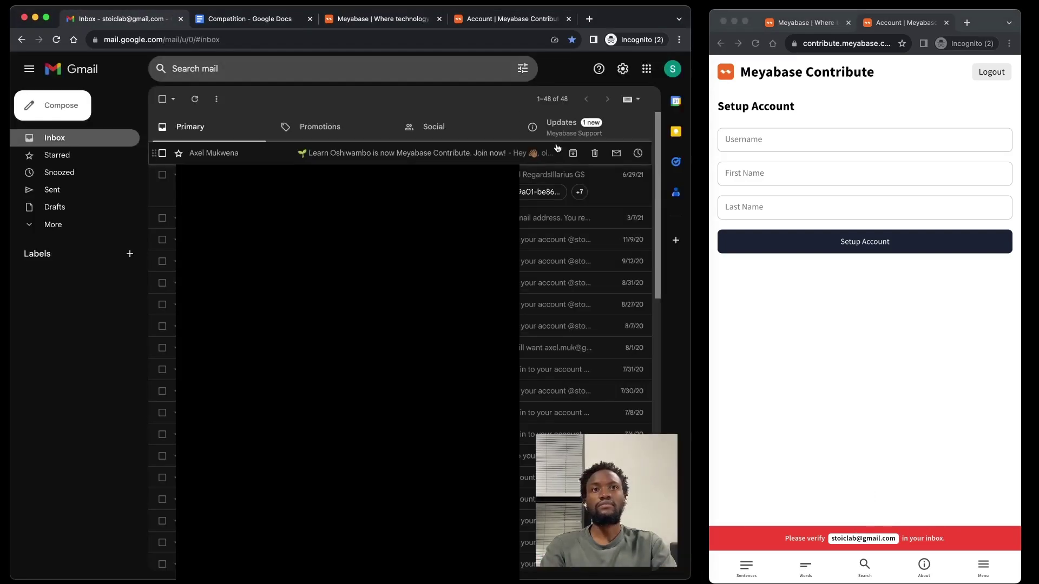
Step: Open the 'Verify you email address' email under Updates, confirm the account, and return to Meyabase Contribute
click(561, 127)
click(369, 152)
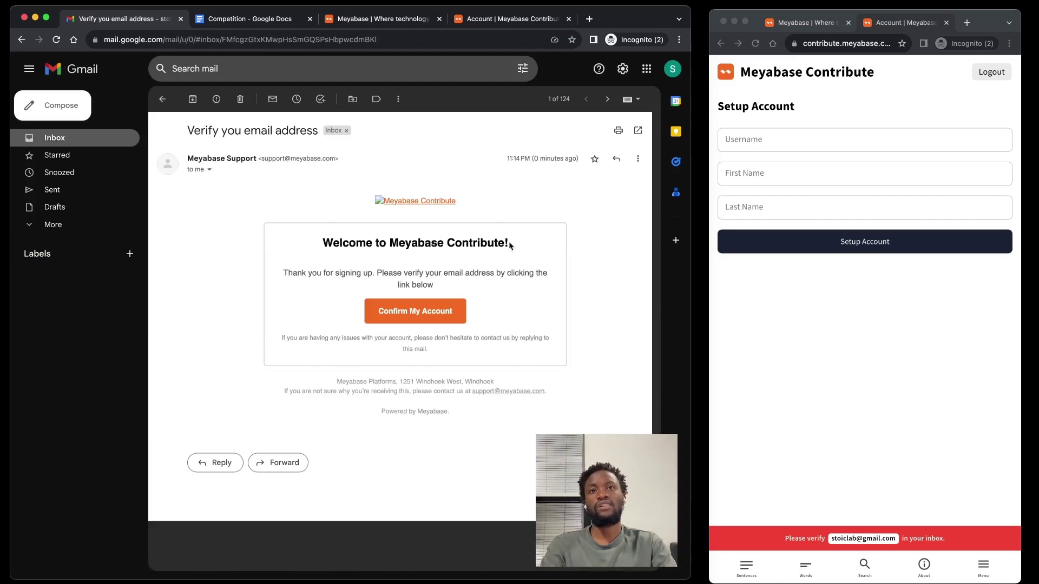
click(414, 312)
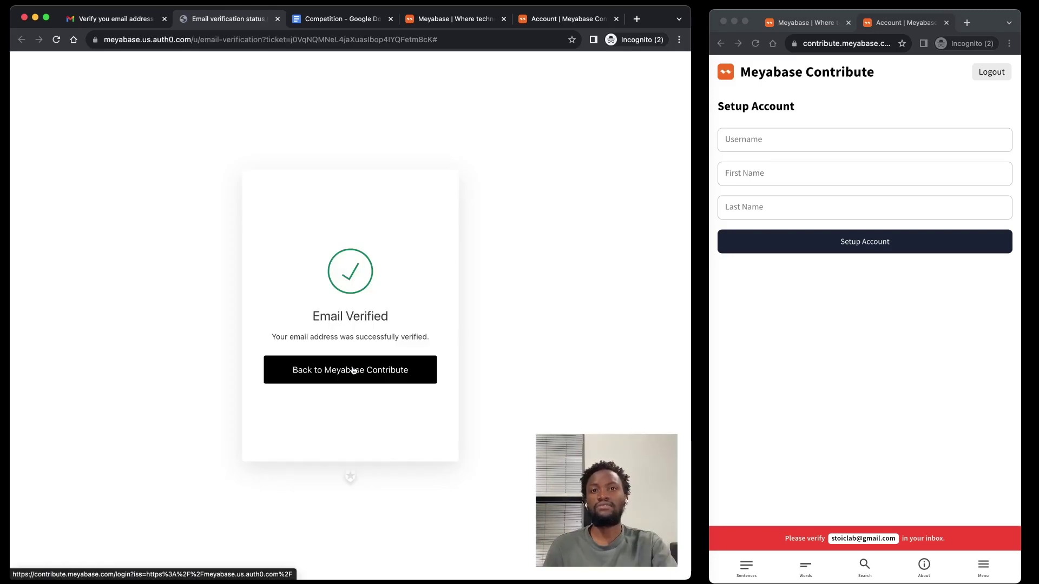
click(352, 370)
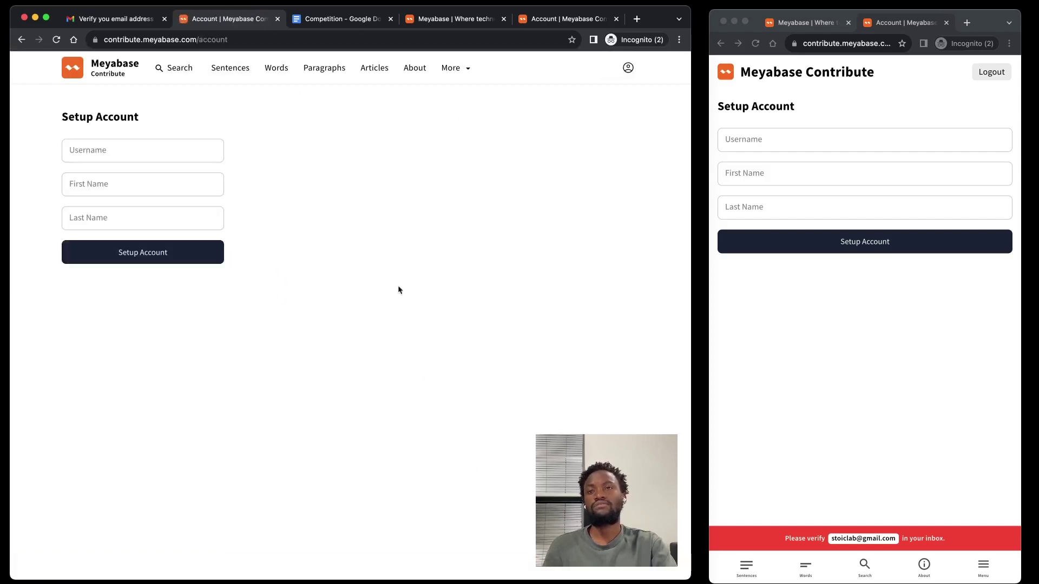
Step: Close the duplicate page, reload the narrow window, and replace the already-taken username with an unused one
click(277, 18)
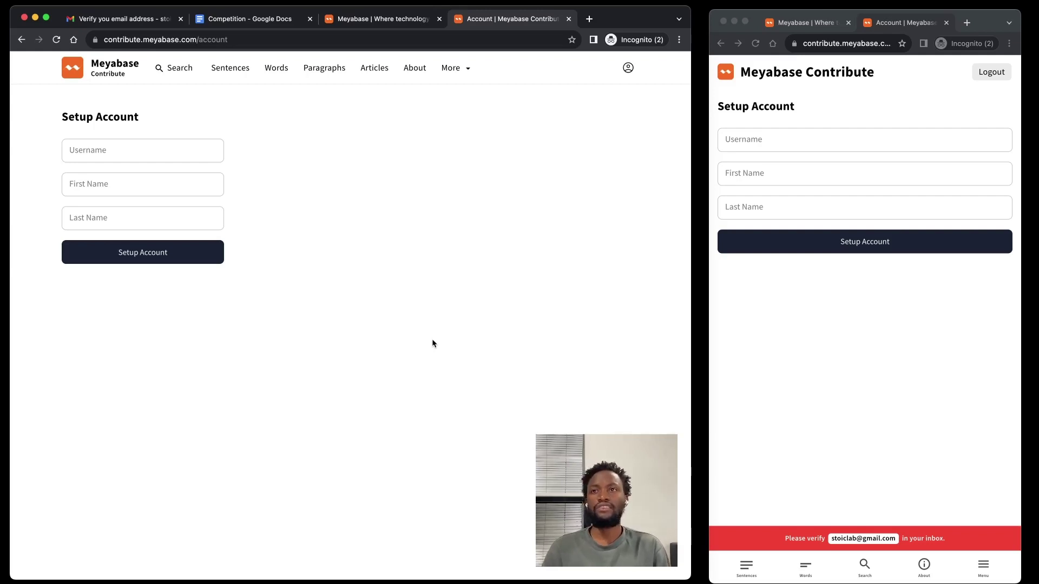
click(805, 427)
key(super+r)
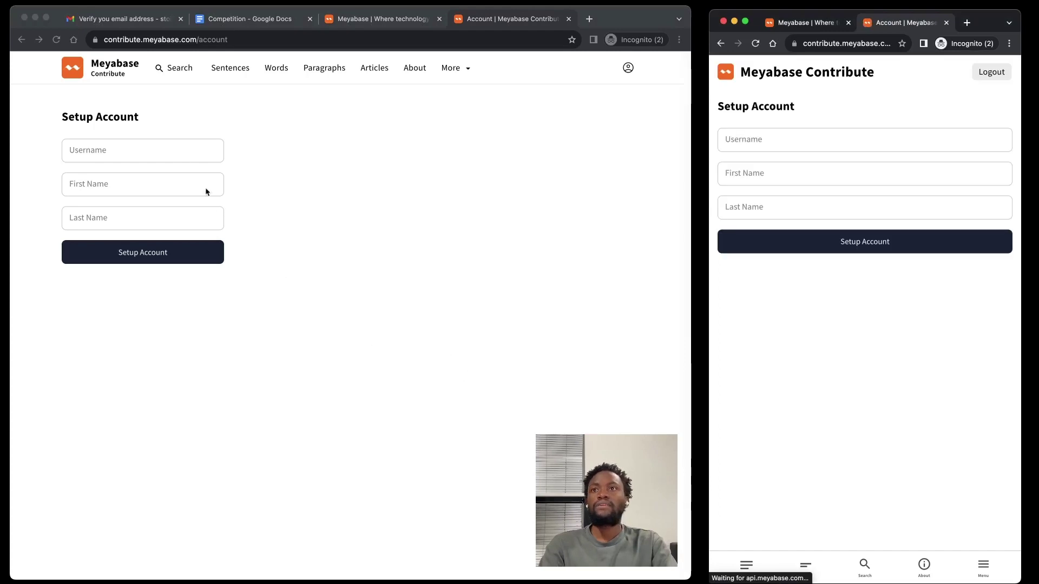
click(146, 152)
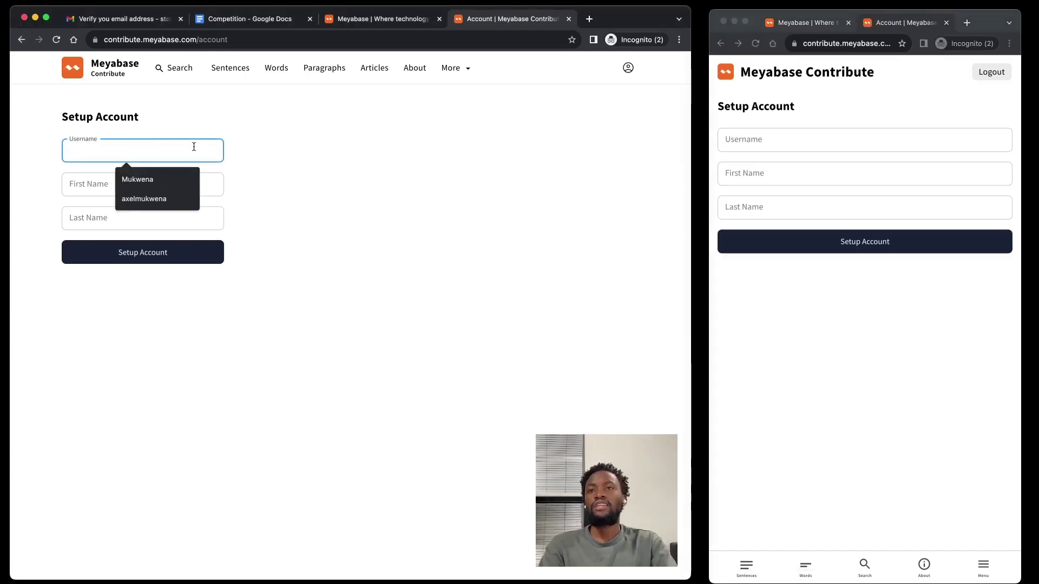
click(395, 272)
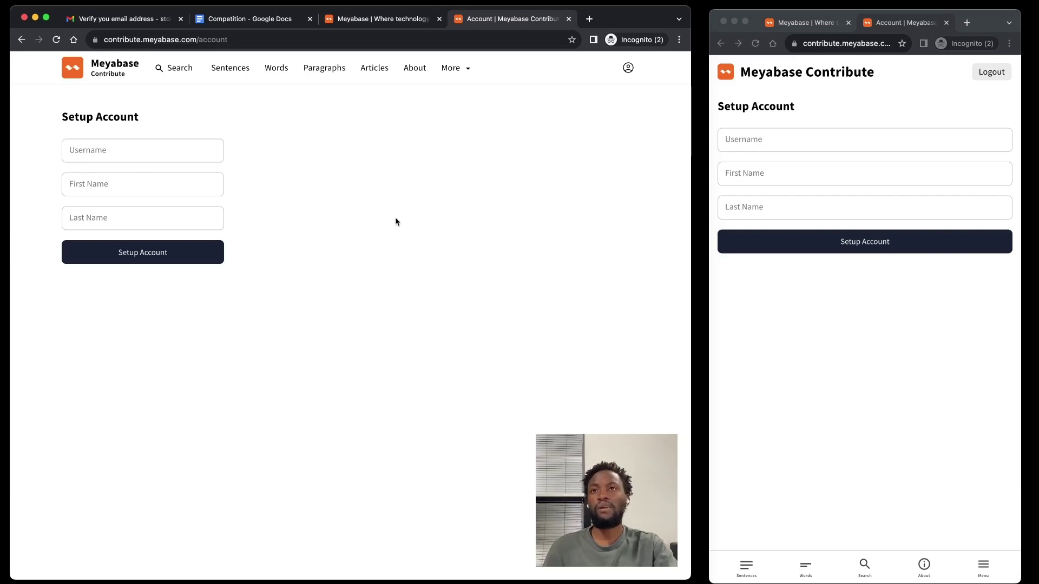
click(156, 151)
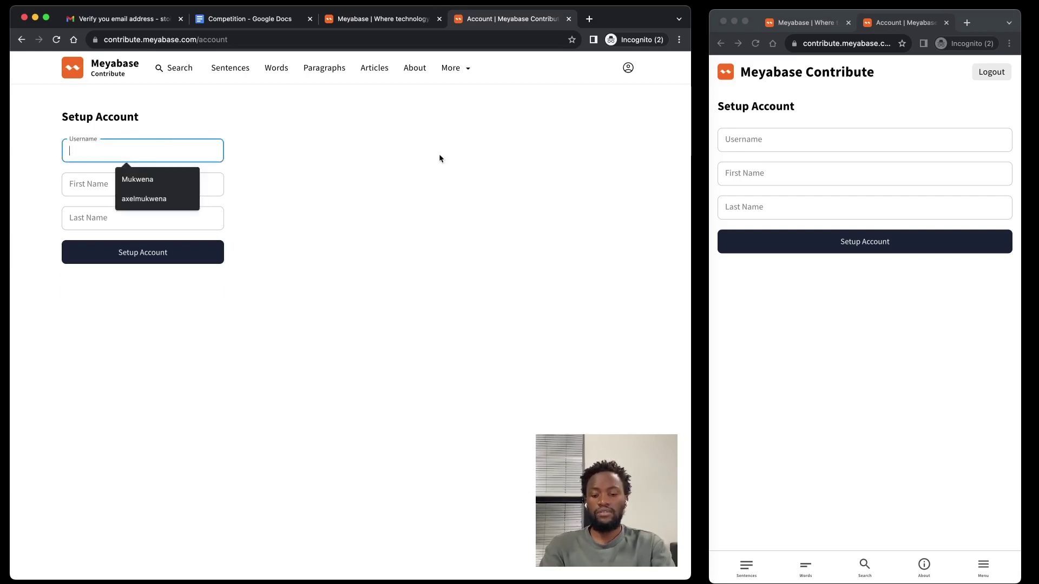
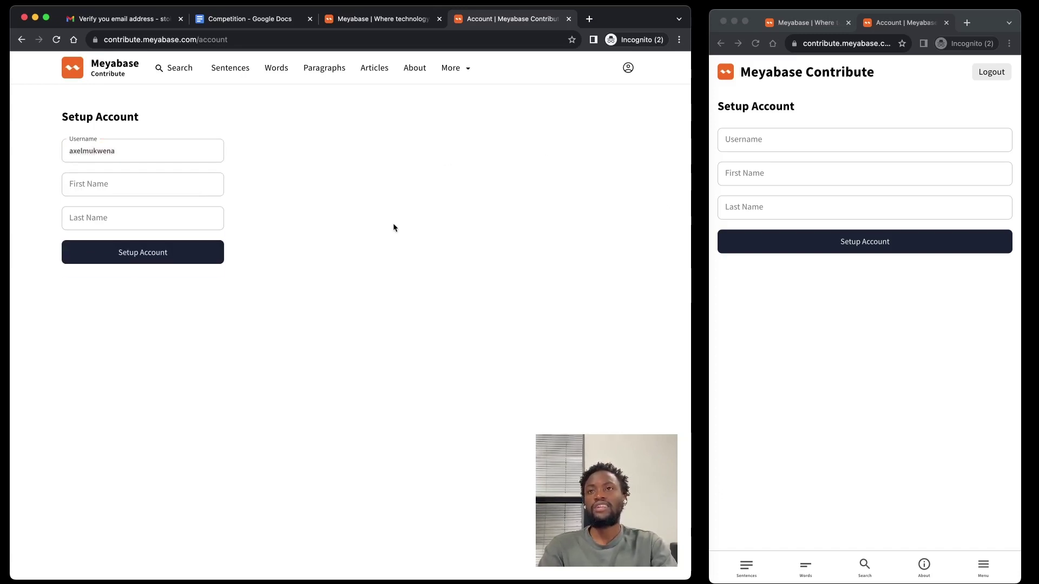
drag(64, 170, 211, 167)
click(211, 167)
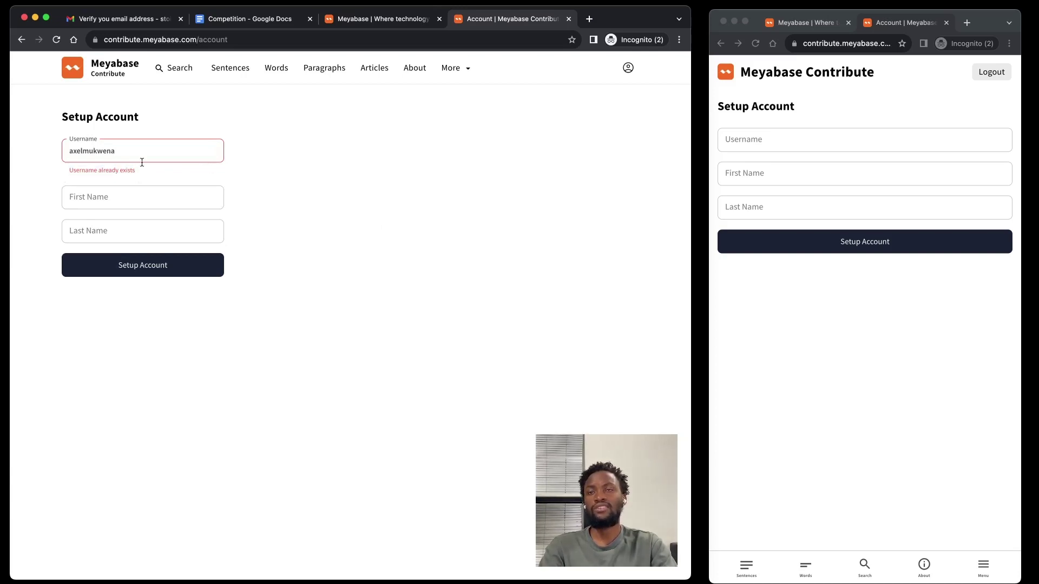
click(124, 150)
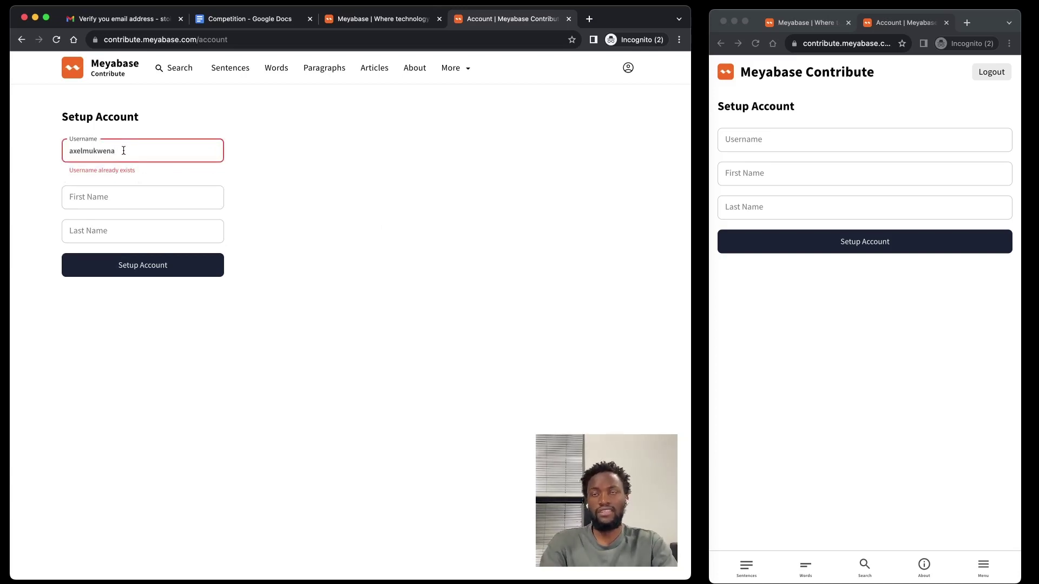
key(super+a)
text(stoic)
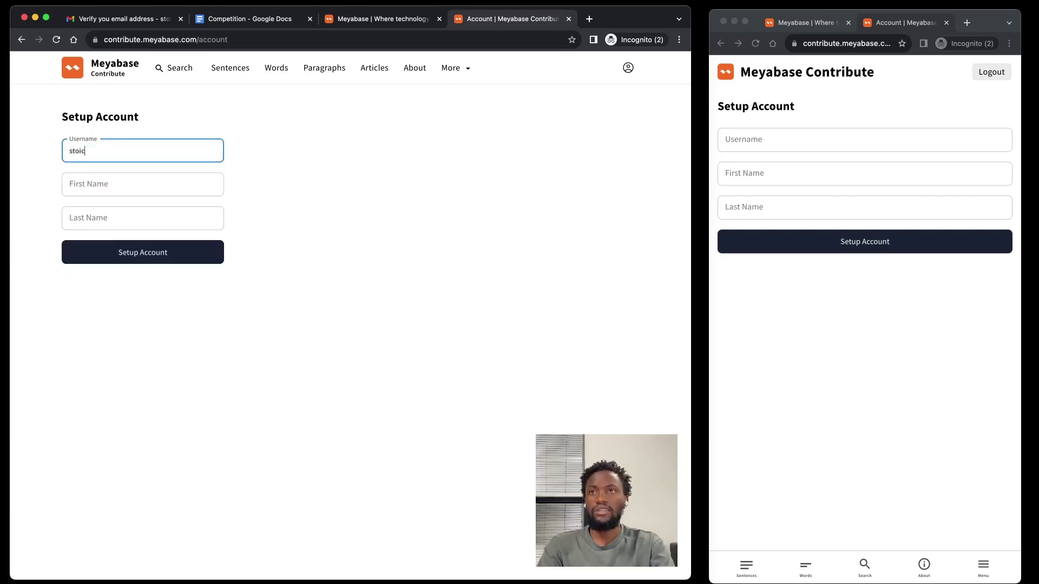
text(lab)
Step: Autofill First Name and Last Name, save the account setup, and open the sentences list
click(130, 191)
click(135, 211)
click(149, 213)
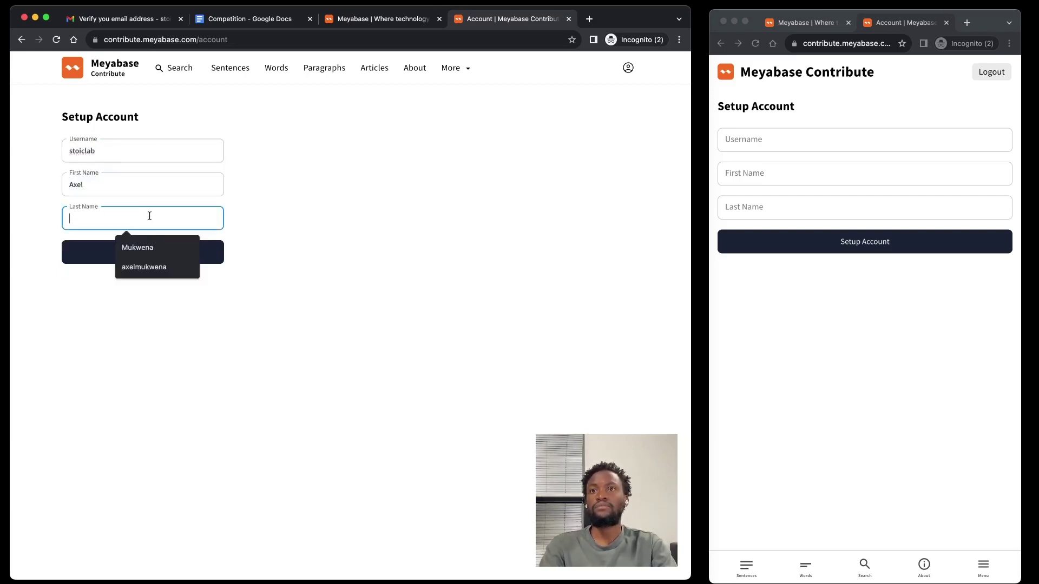
click(152, 243)
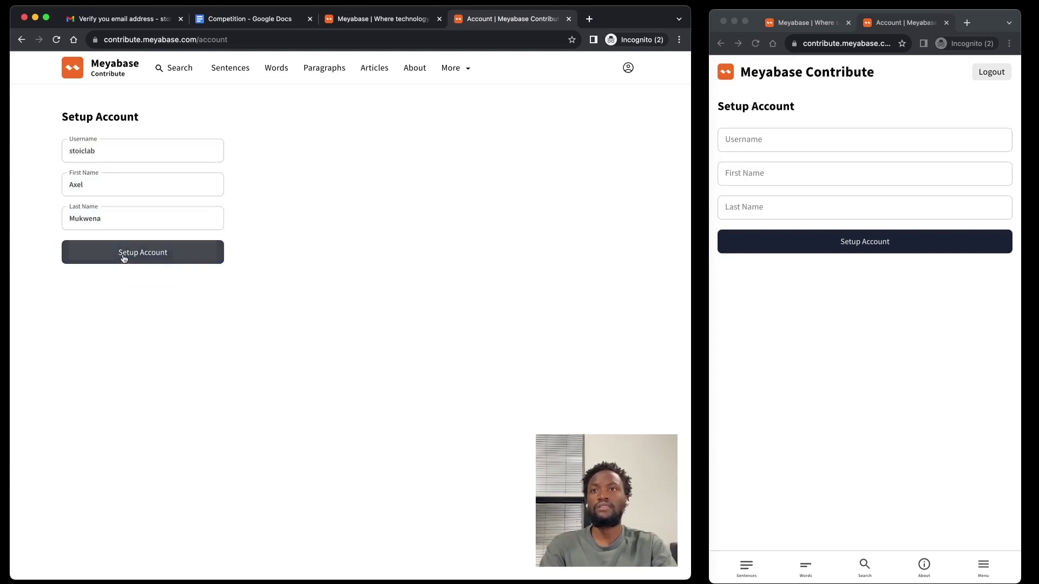
click(154, 252)
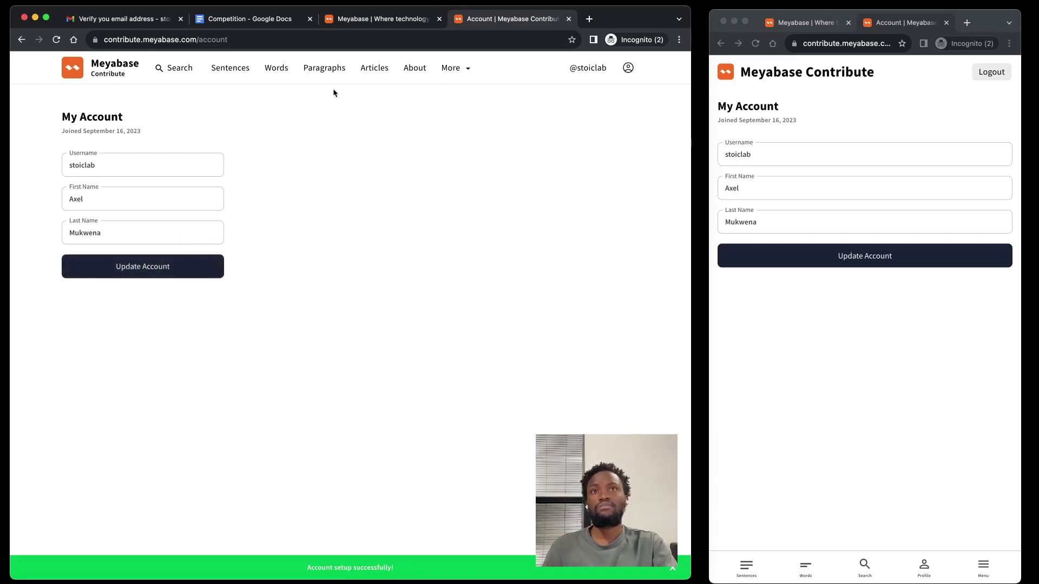
click(114, 72)
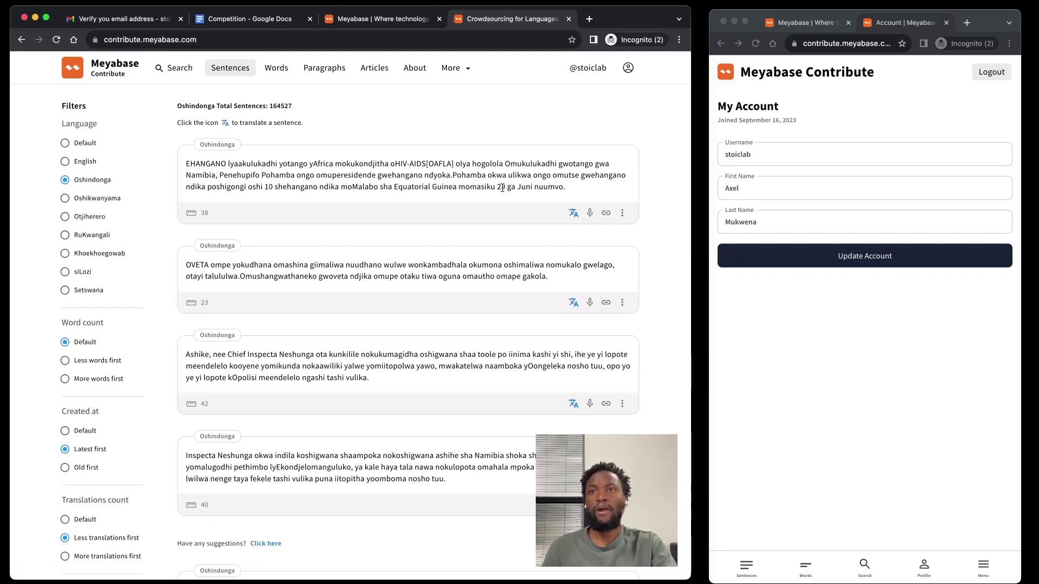
Step: Load the sentences list in the mobile-sized window and scroll through it
click(806, 71)
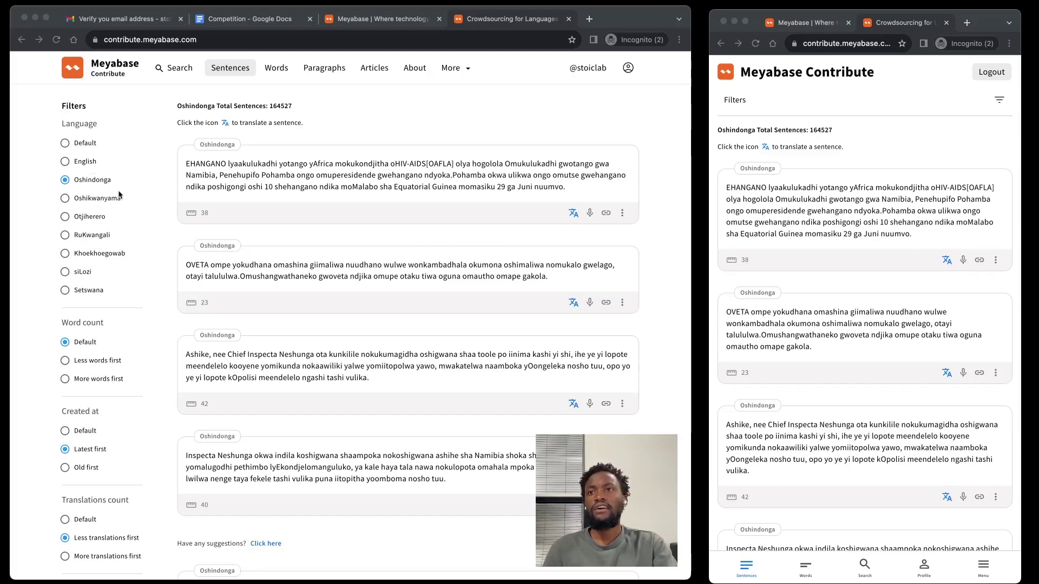
scroll(112, 286, down, 3)
scroll(112, 290, down, 3)
scroll(112, 290, up, 6)
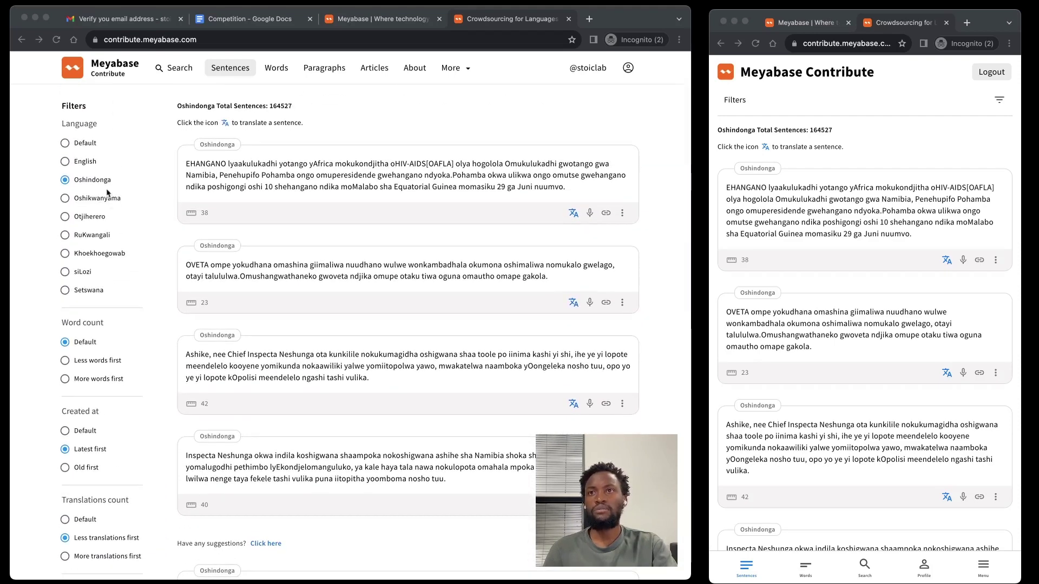
Step: Filter sentences to English, then siLozi, then English again, peek at the More menu, and open Words
click(84, 163)
click(85, 163)
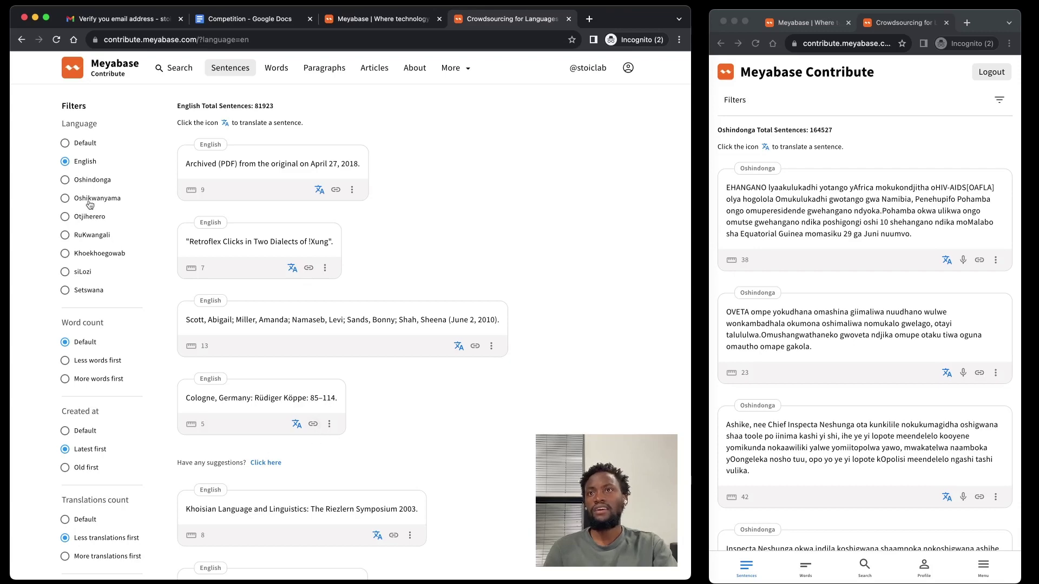
click(83, 270)
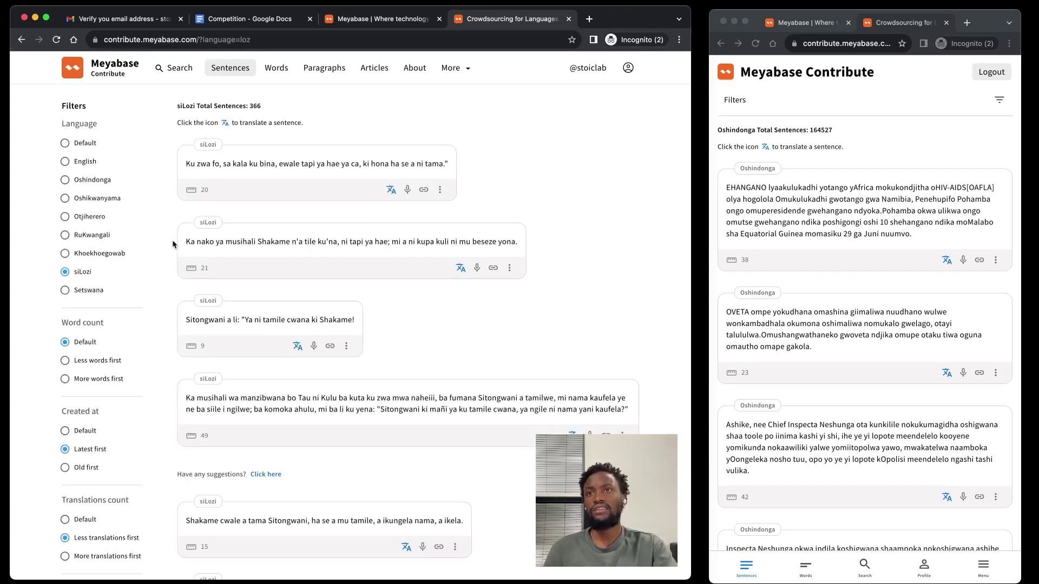
click(83, 162)
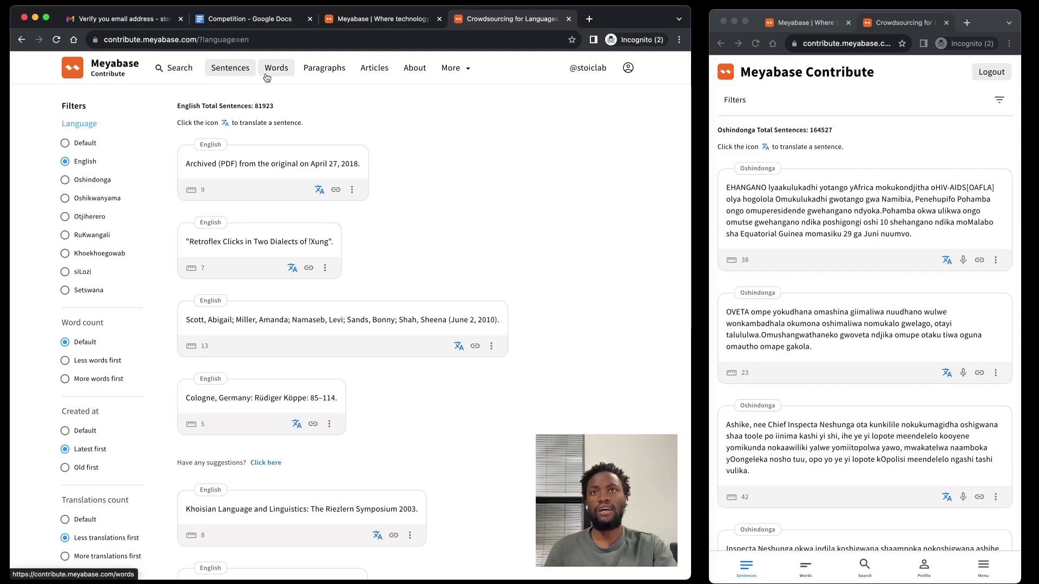
click(452, 69)
click(224, 77)
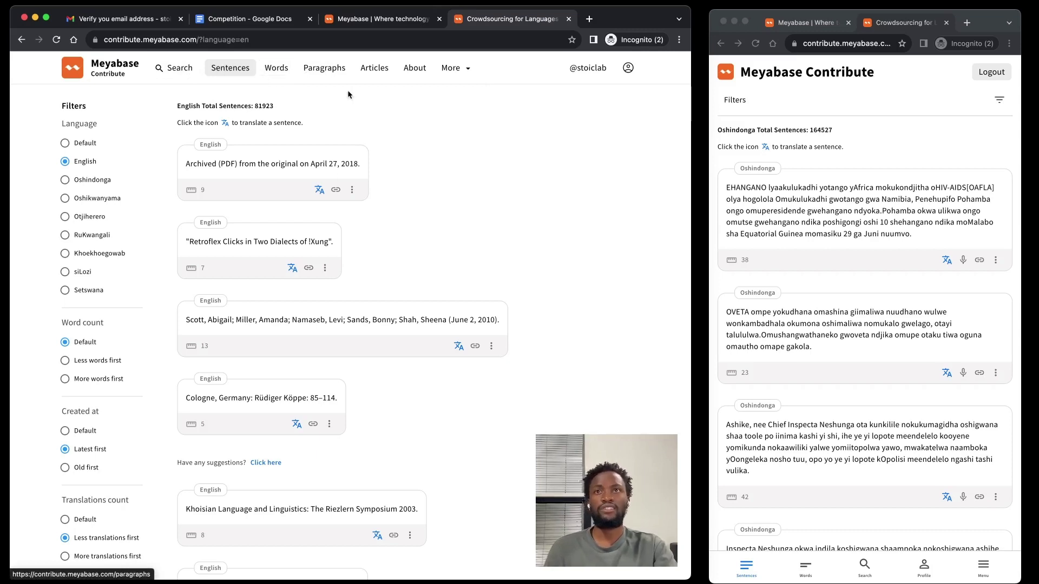
click(277, 68)
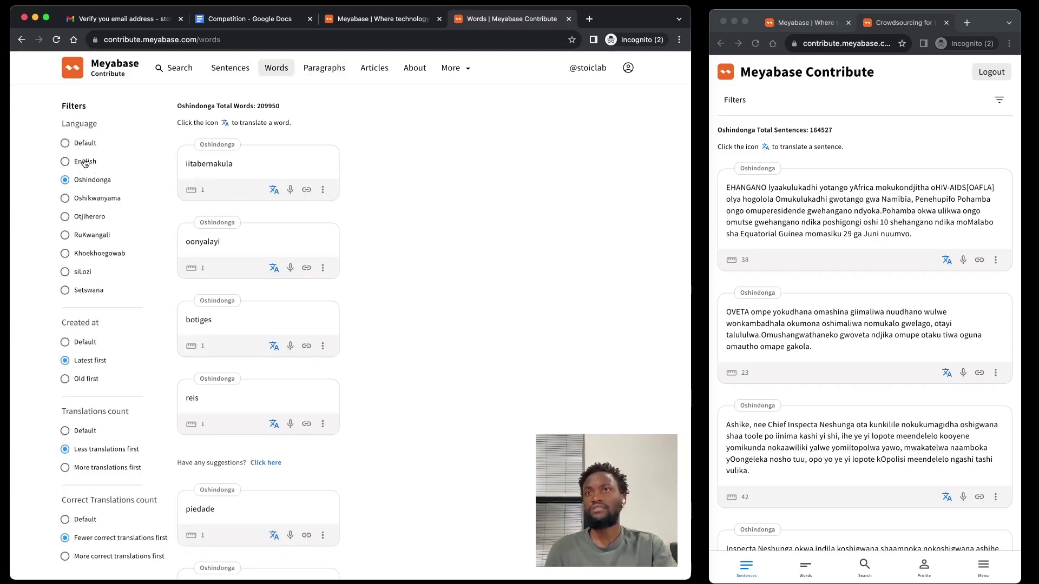
Step: Filter the Words page to English, then go to Paragraphs, listing 40609 English paragraphs
click(85, 162)
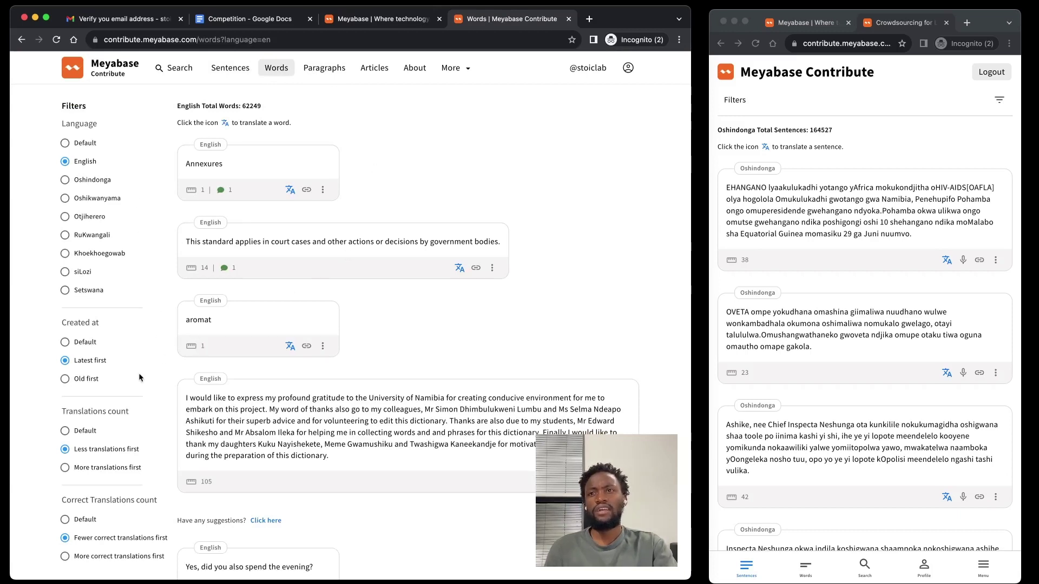
click(325, 68)
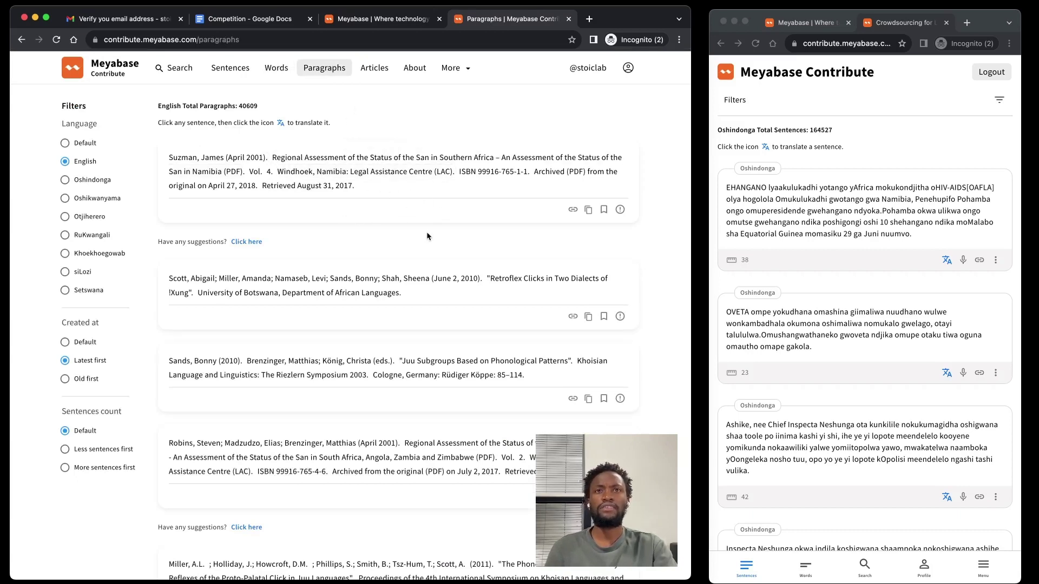
click(378, 161)
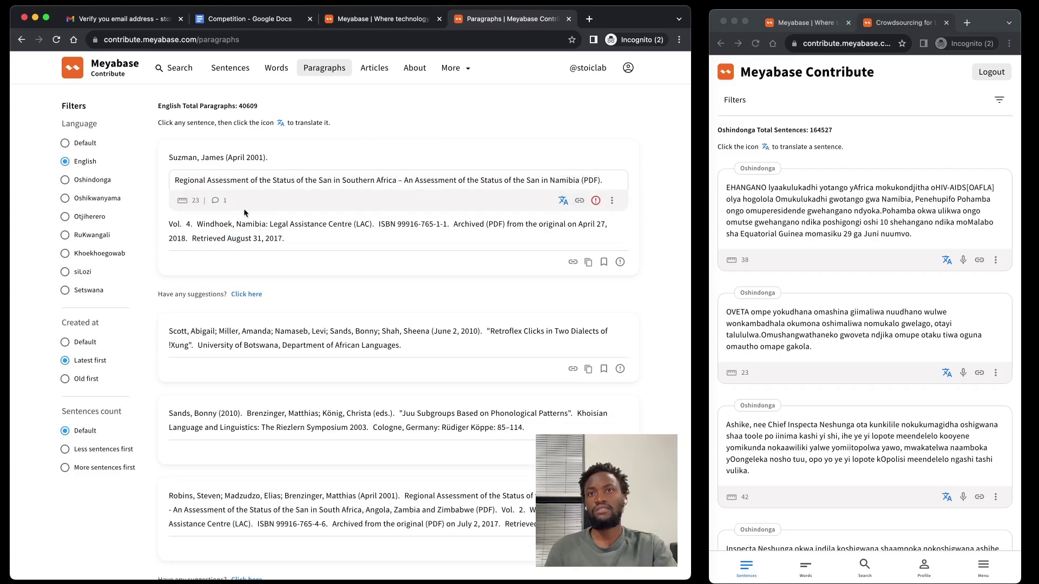
click(302, 226)
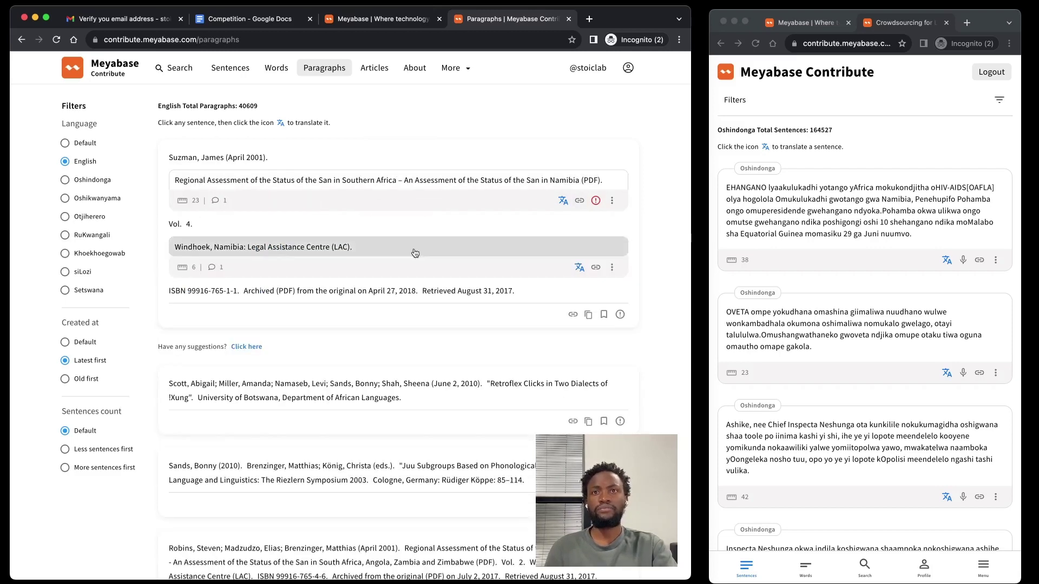
click(327, 249)
click(317, 180)
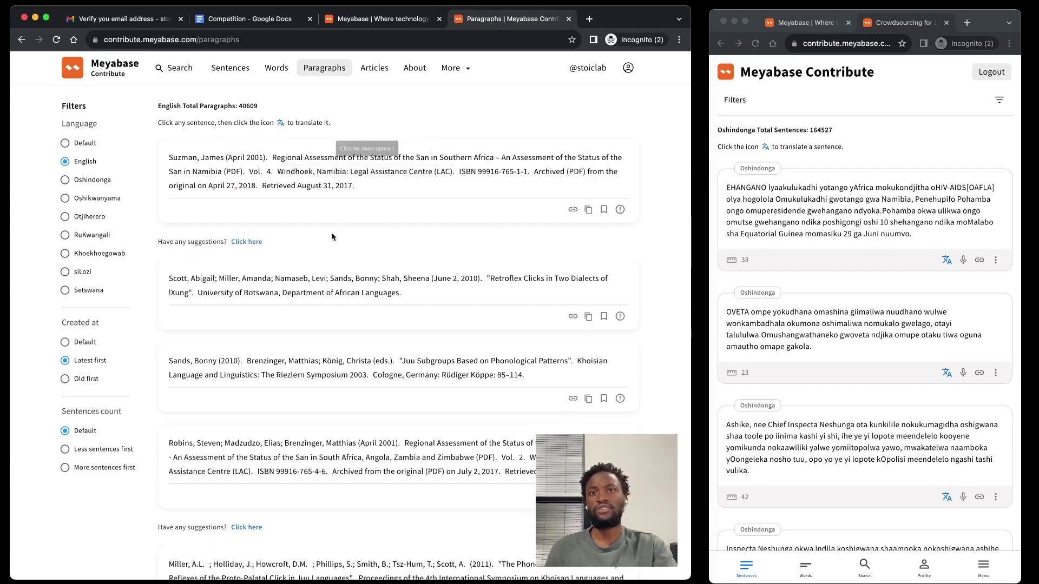
scroll(326, 341, down, 15)
scroll(326, 341, up, 15)
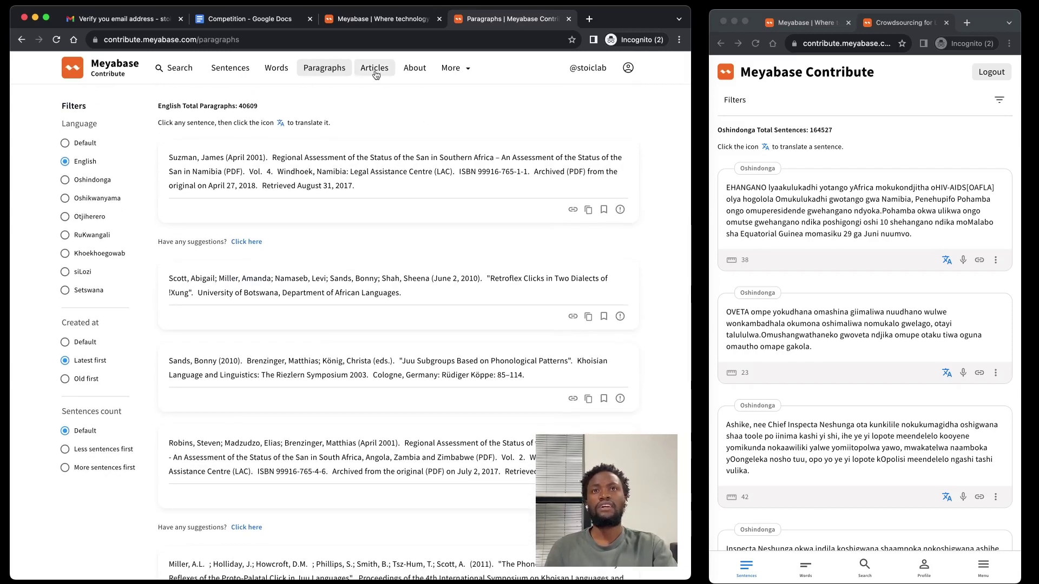
Step: Go to the Paragraphs page through the Menu in the mobile-sized window
click(775, 568)
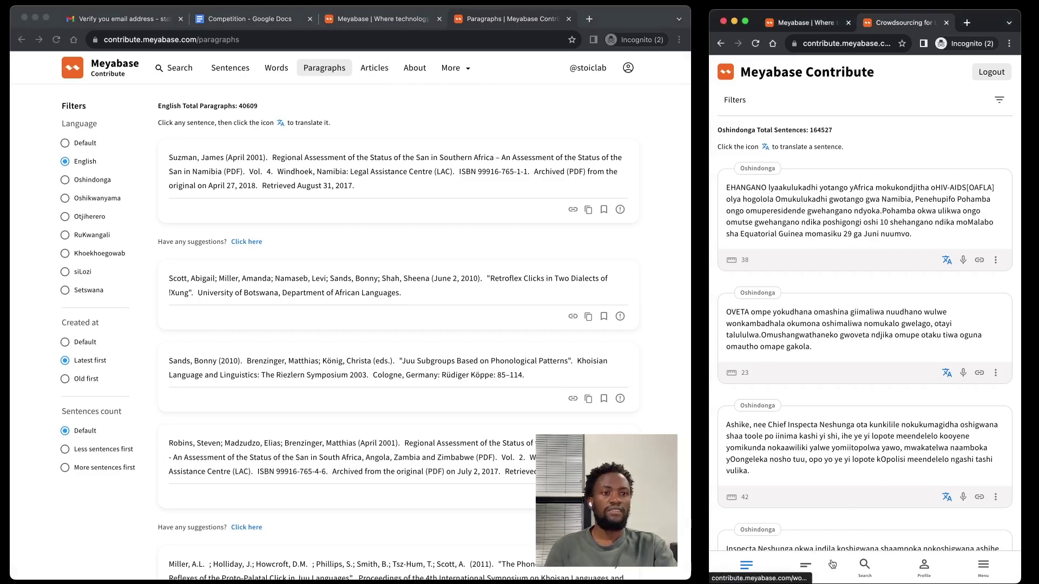
click(985, 568)
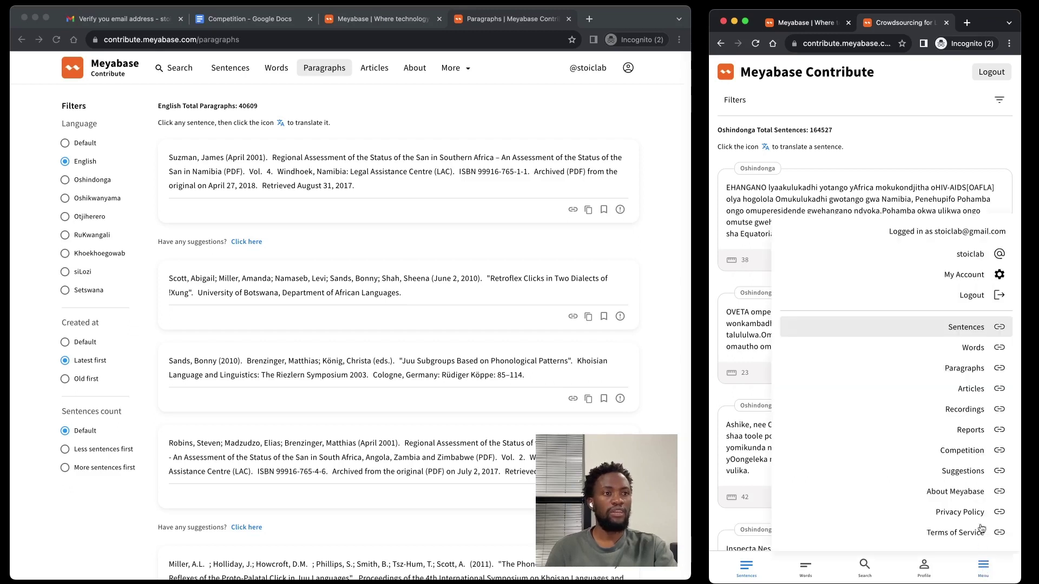
click(969, 367)
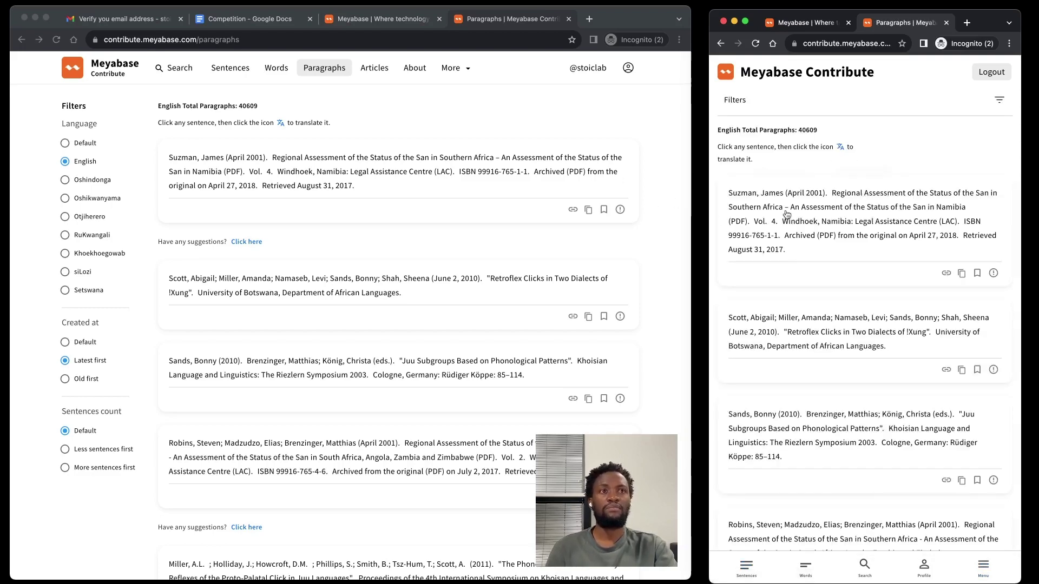
Step: Expand and collapse the options of the Regional Assessment sentence and the second paragraph's author sentence
click(876, 191)
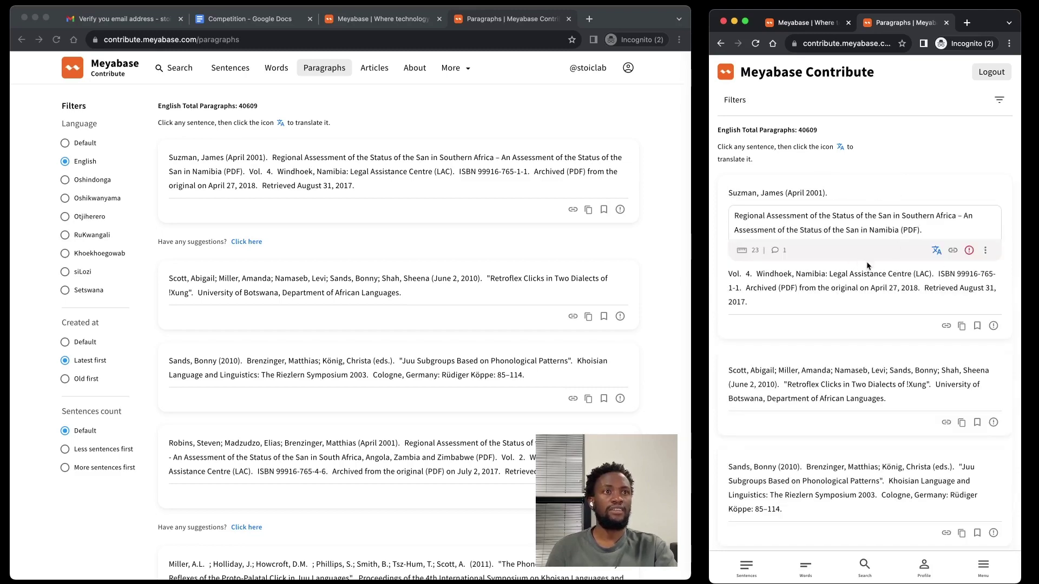
click(859, 226)
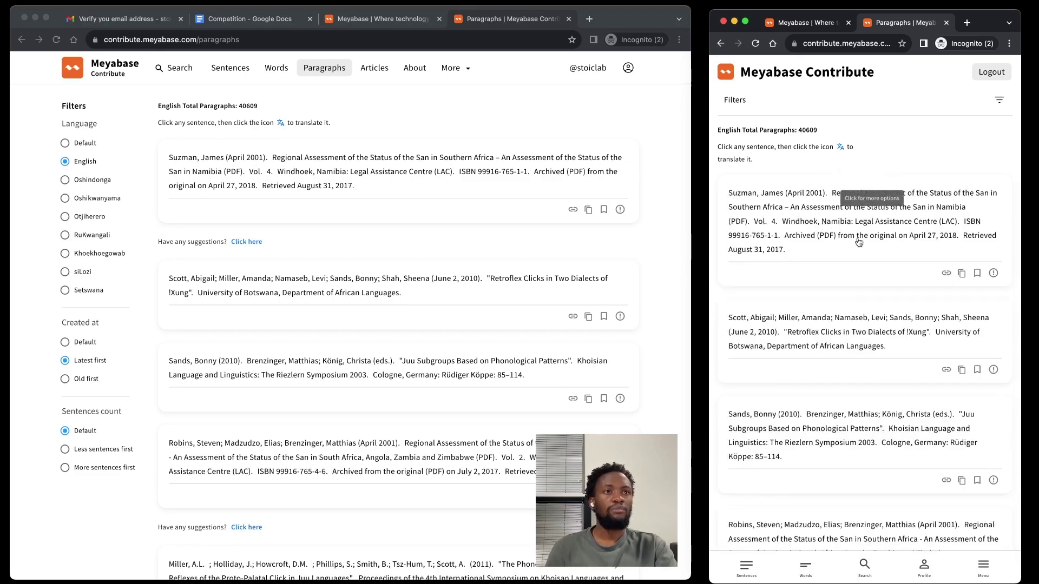
click(852, 322)
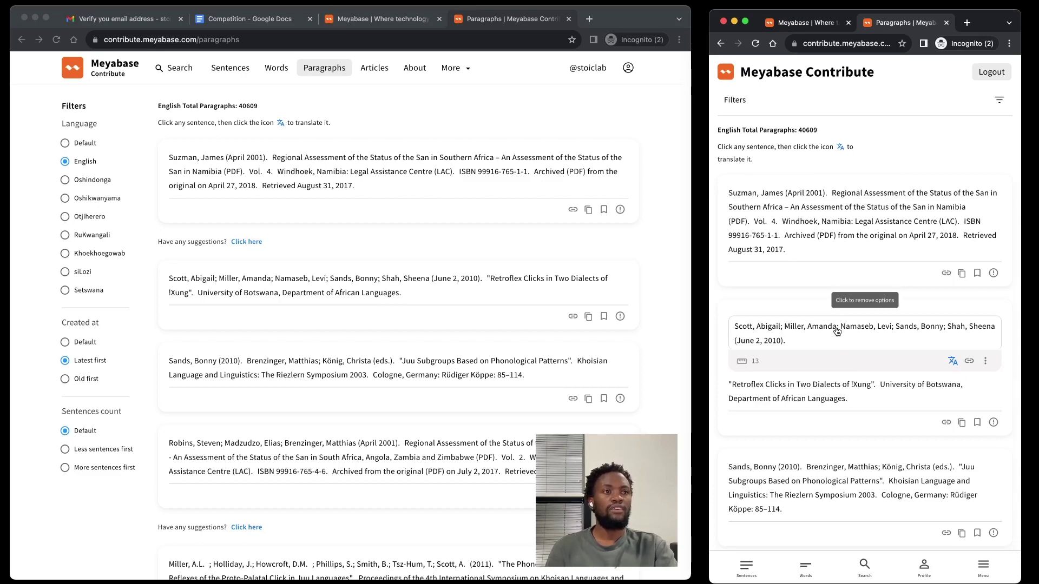
click(837, 330)
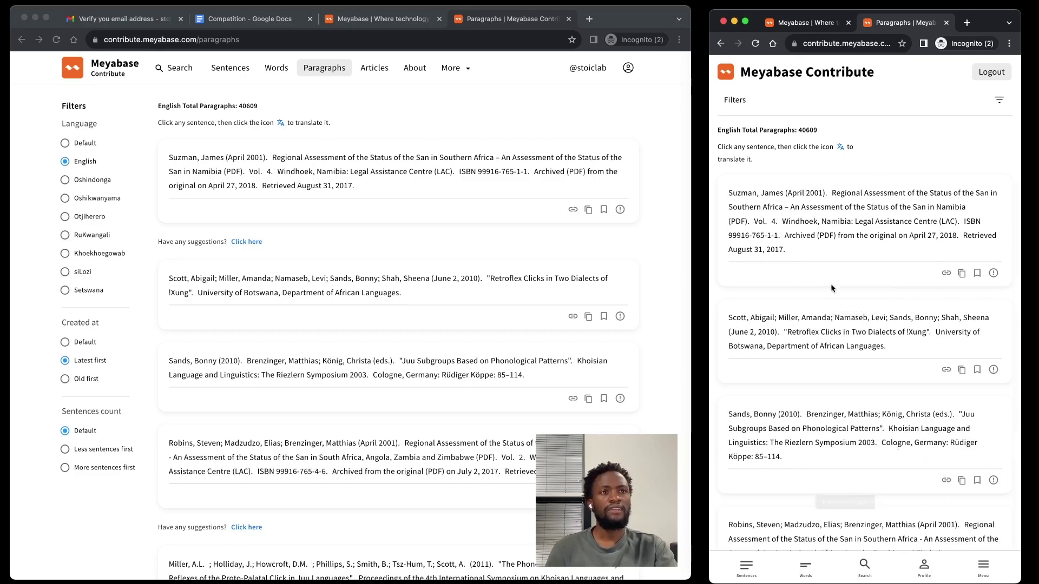
Step: Open the Articles list and visit the !Kung languages article page, checking its first sentence's options
click(373, 69)
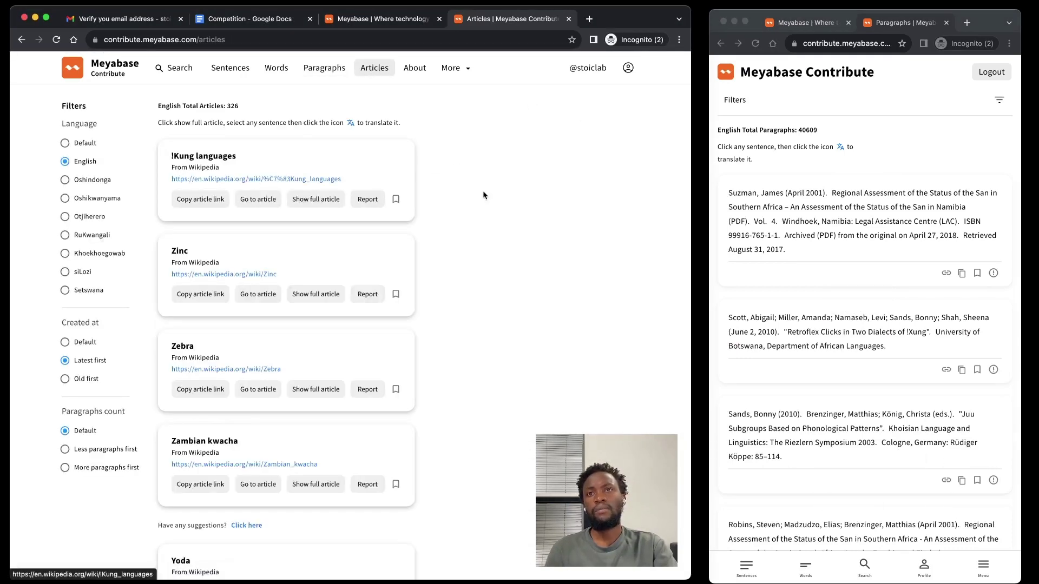
scroll(453, 349, down, 3)
scroll(453, 349, up, 3)
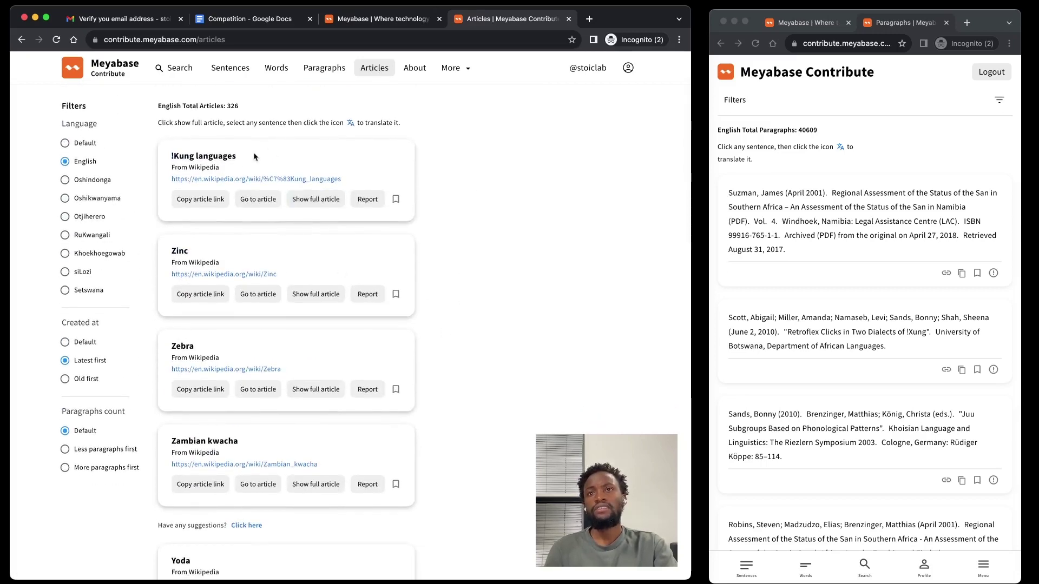
click(264, 205)
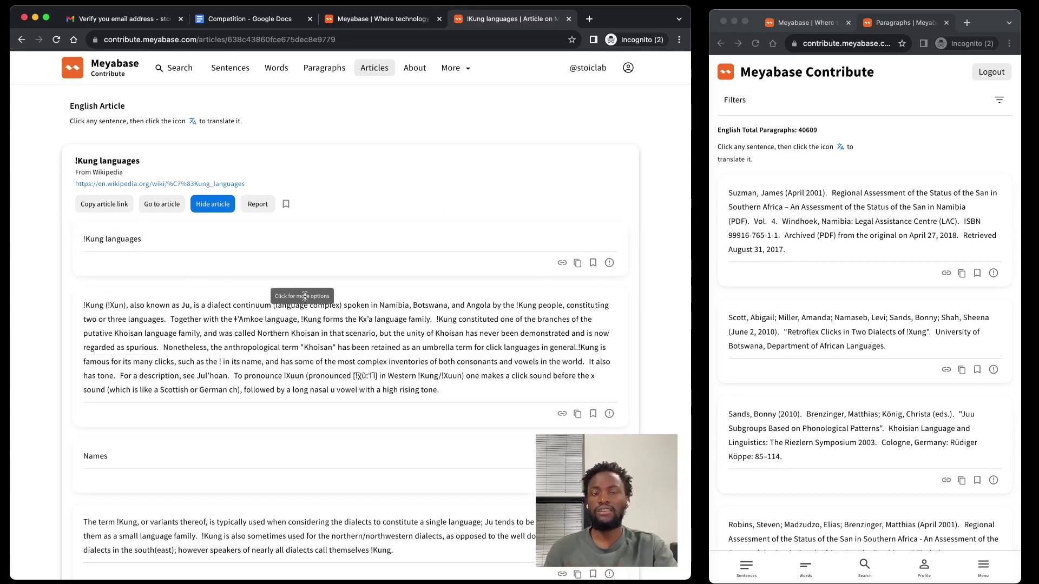
click(217, 308)
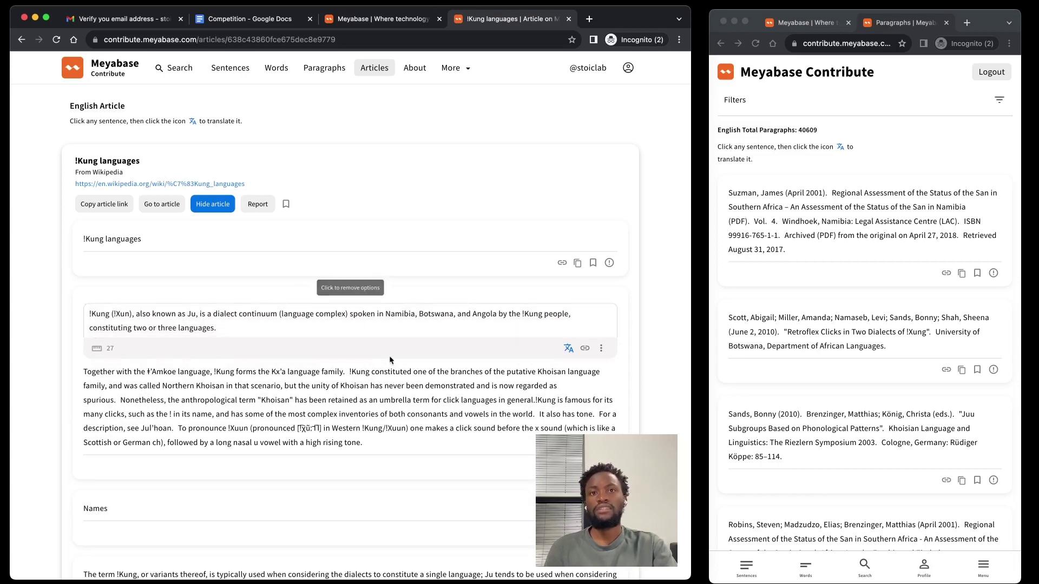
click(310, 317)
Step: Expand the full !Kung languages article, scroll through it, then hide it again
scroll(211, 151, left, 3)
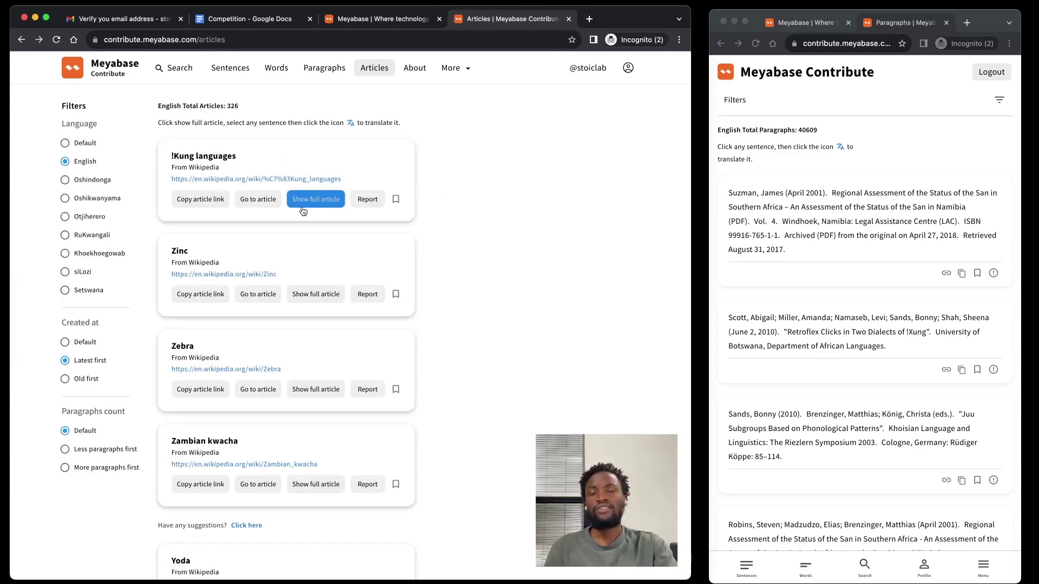
click(315, 202)
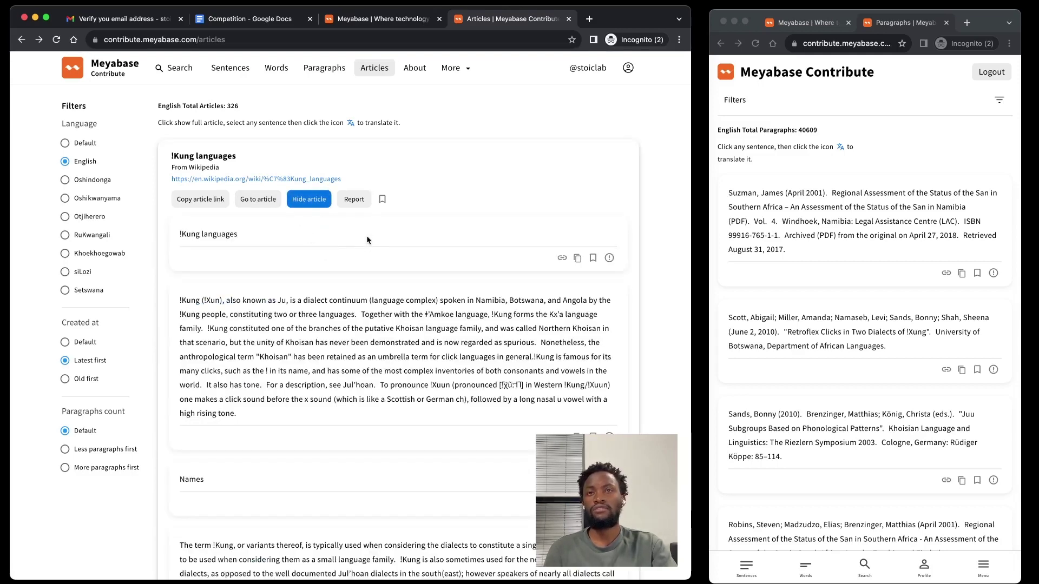
scroll(348, 407, down, 3)
scroll(349, 407, down, 20)
scroll(348, 407, down, 20)
scroll(349, 407, down, 20)
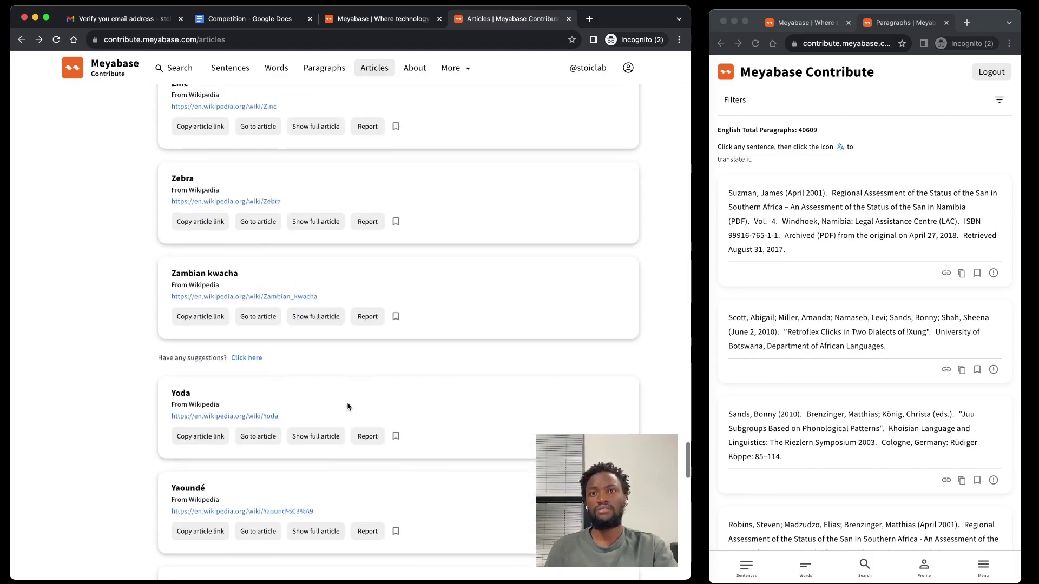
scroll(346, 401, up, 20)
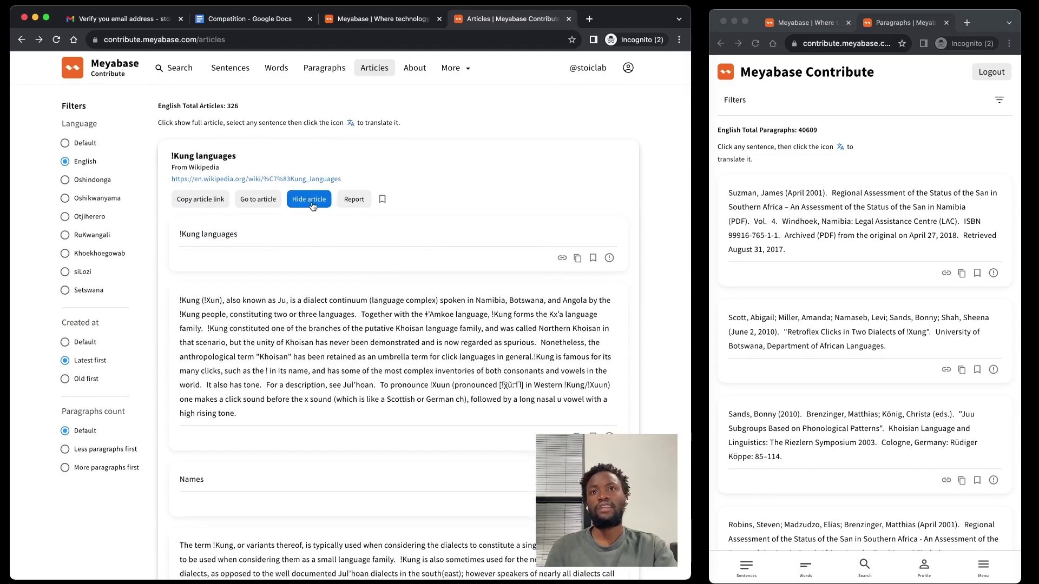
click(312, 206)
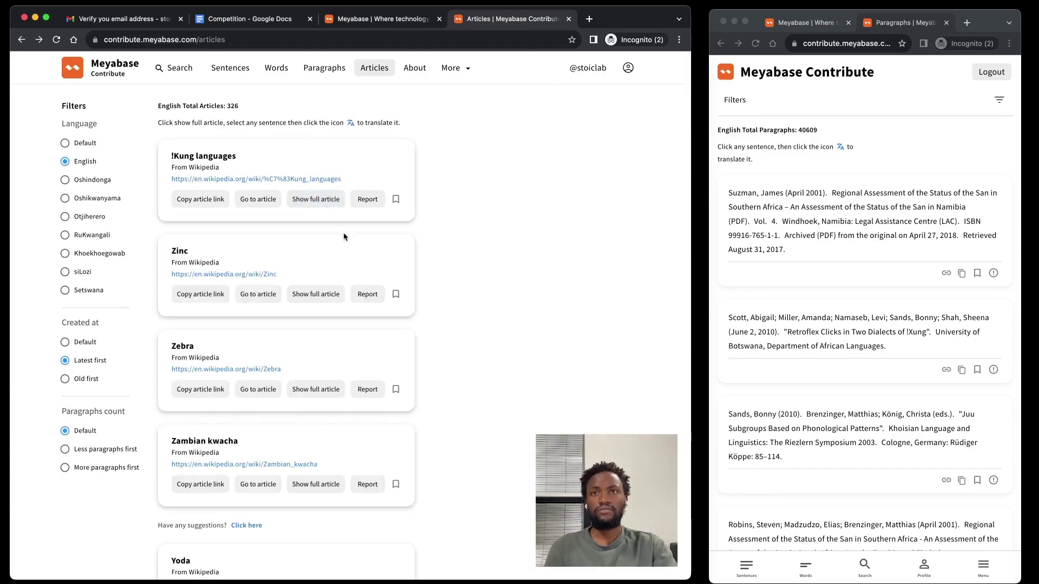
Step: Open the Articles page from the Menu in the narrow window
click(979, 571)
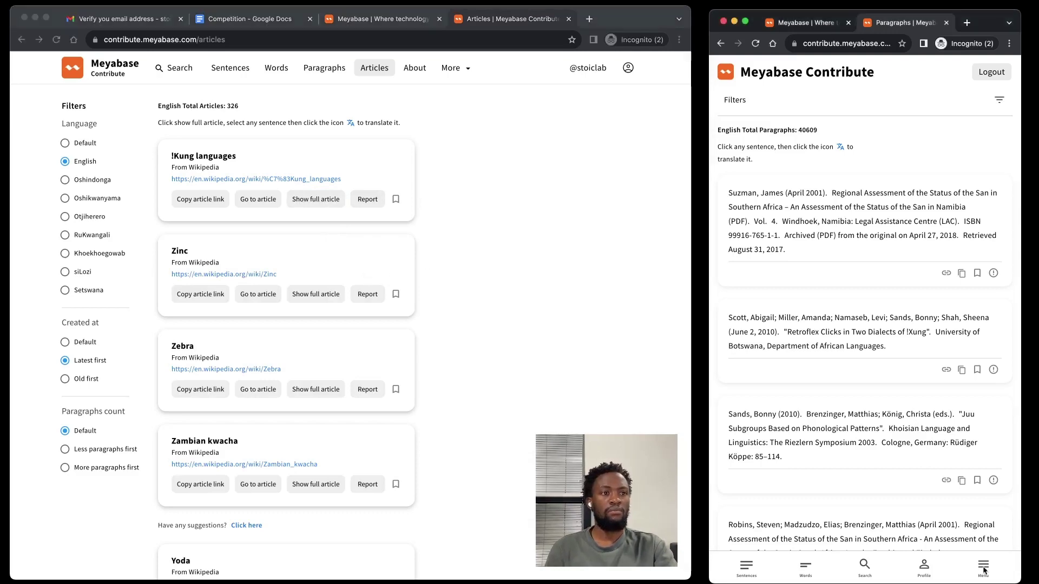
click(990, 568)
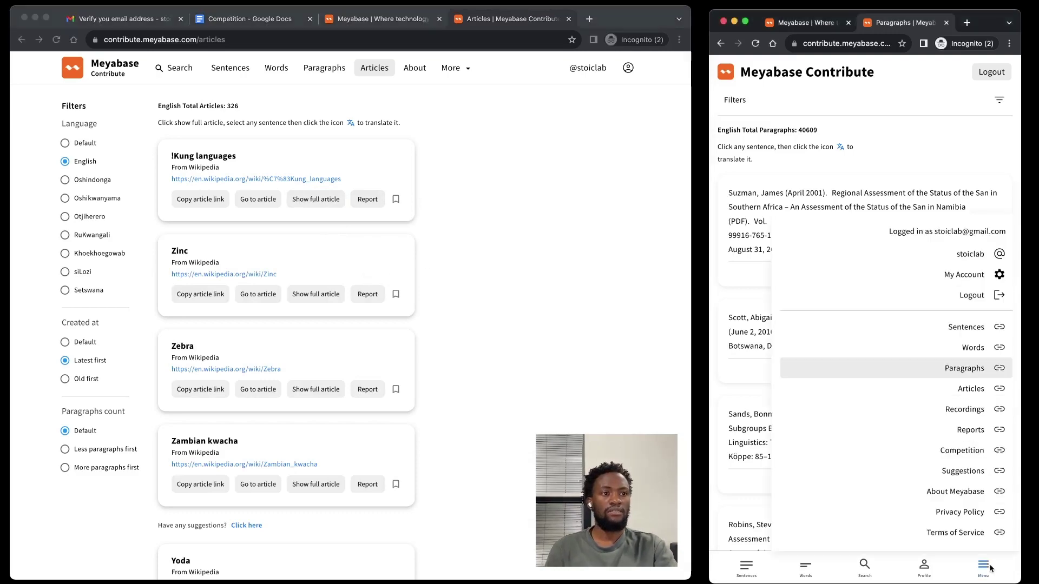
click(970, 388)
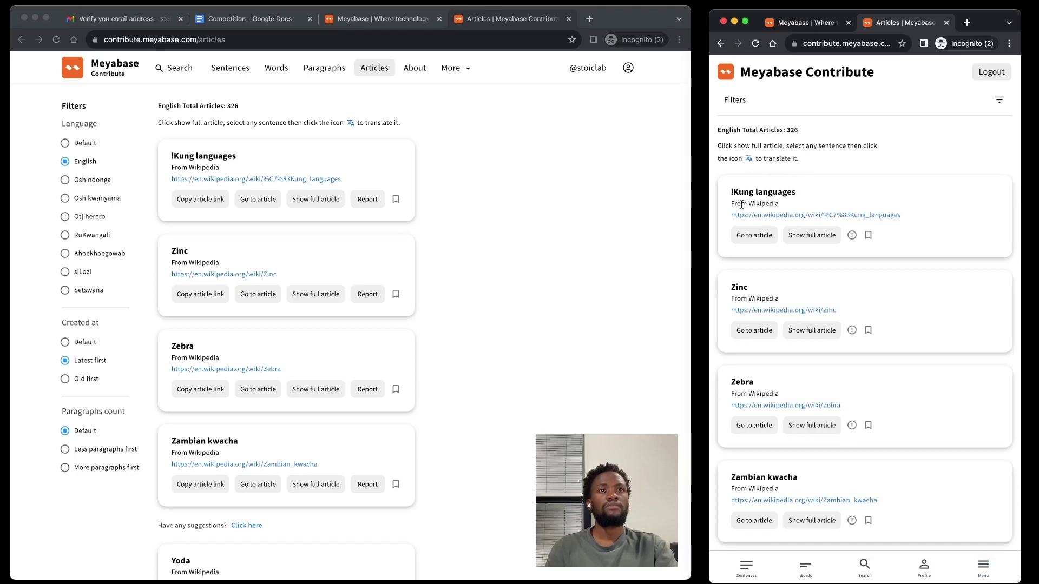
scroll(874, 383, down, 10)
scroll(874, 383, up, 10)
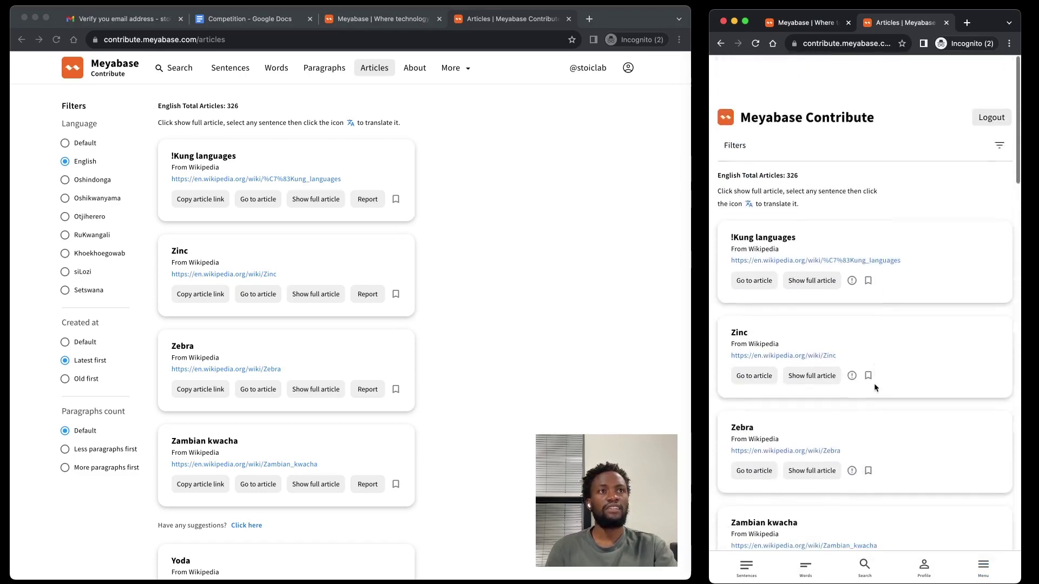
Step: Filter articles to Oshindonga and expand the full 'Omukulukadhi gwotango mewiliko' article
click(999, 100)
click(790, 216)
click(976, 134)
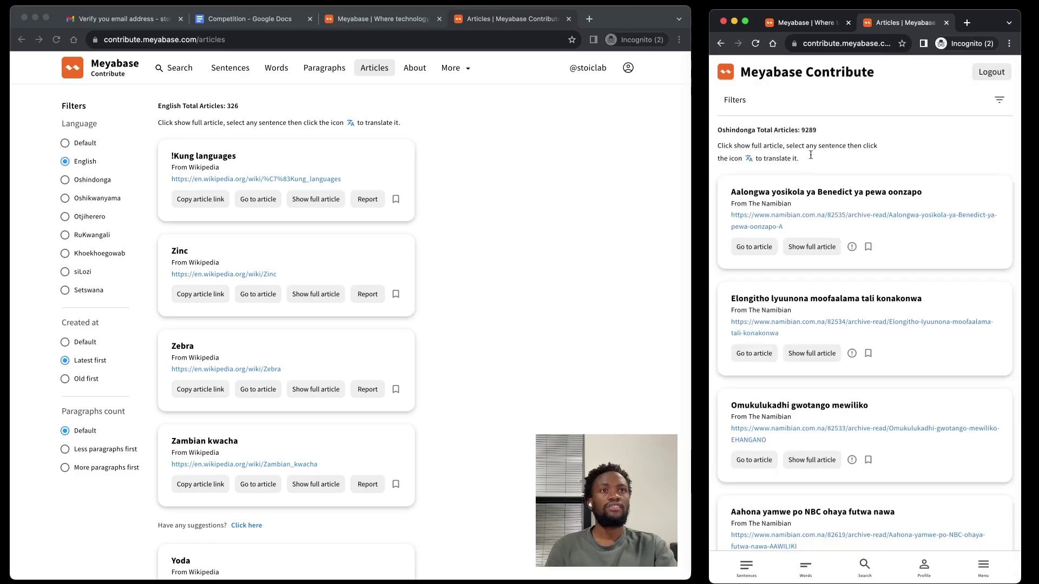
scroll(901, 265, down, 7)
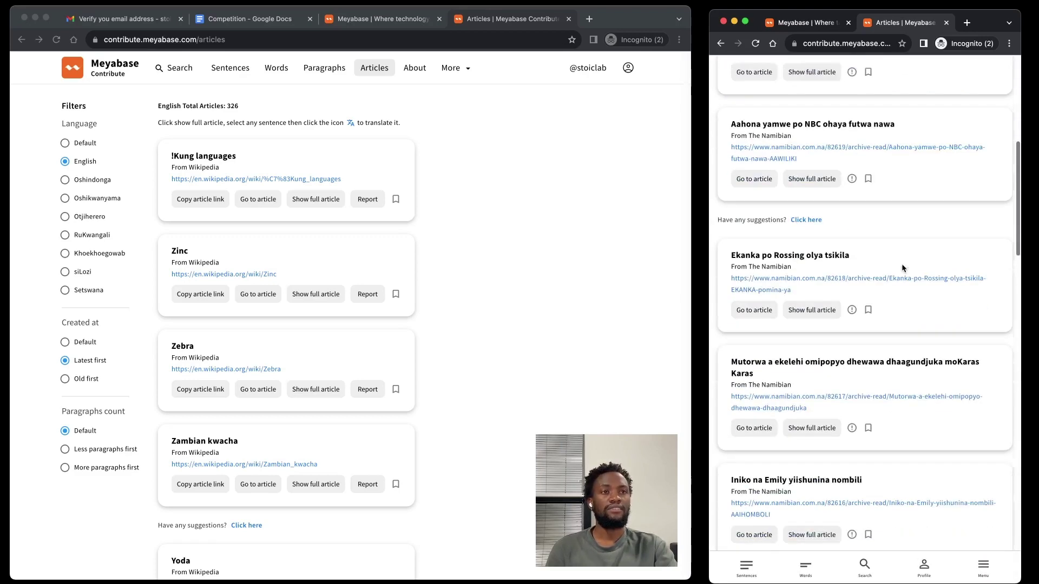
scroll(901, 264, up, 2)
click(819, 184)
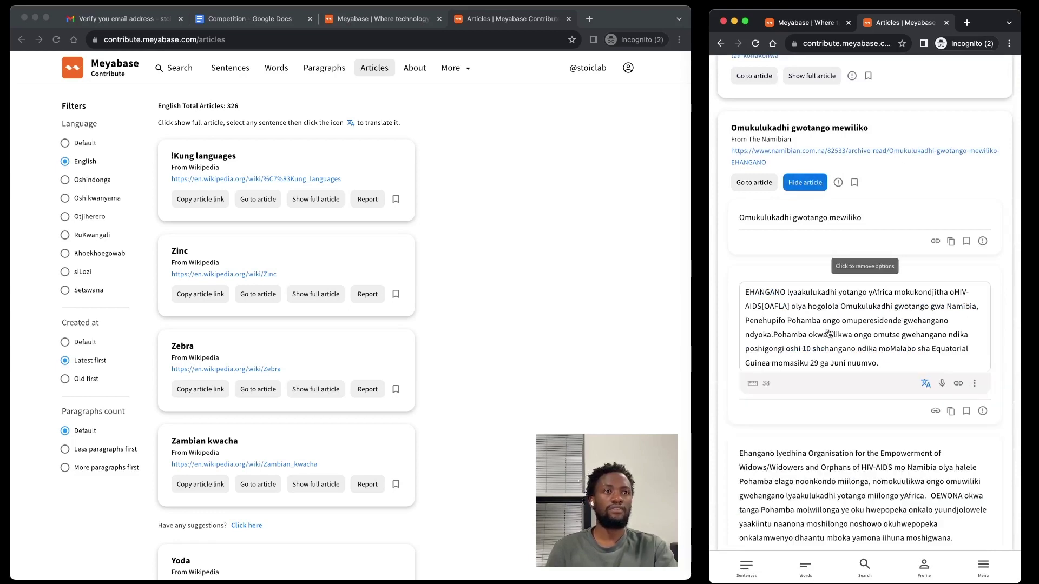
click(527, 285)
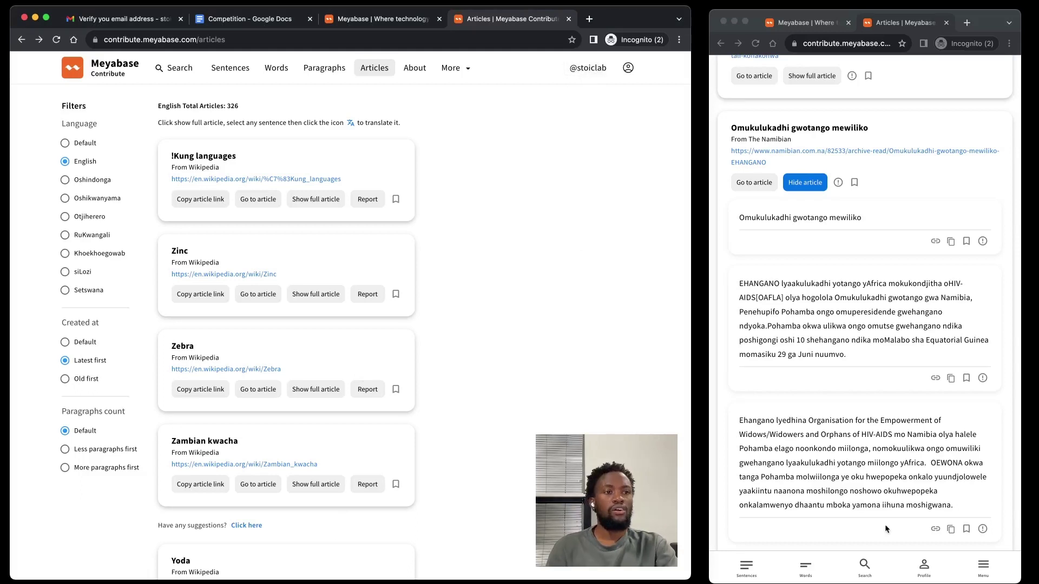
click(950, 574)
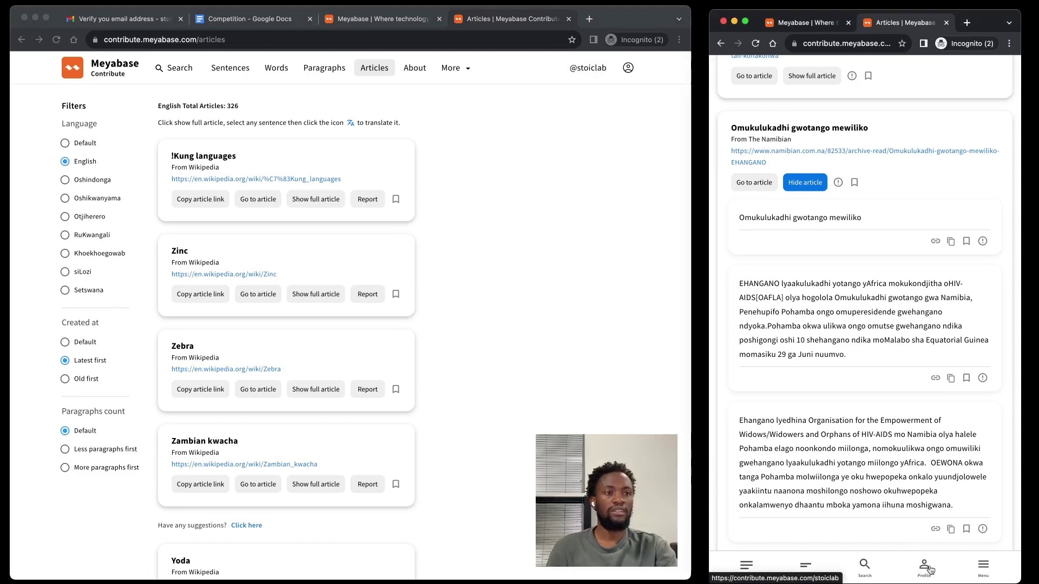
Step: Open the account's profile and check its empty Bookmarks, Translations and Reports tabs
click(925, 571)
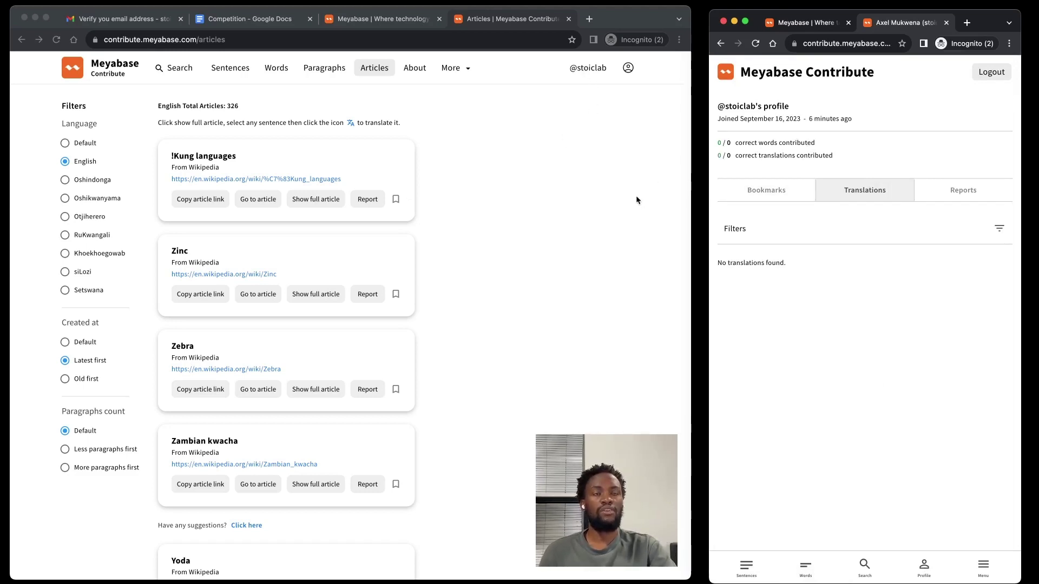
click(769, 192)
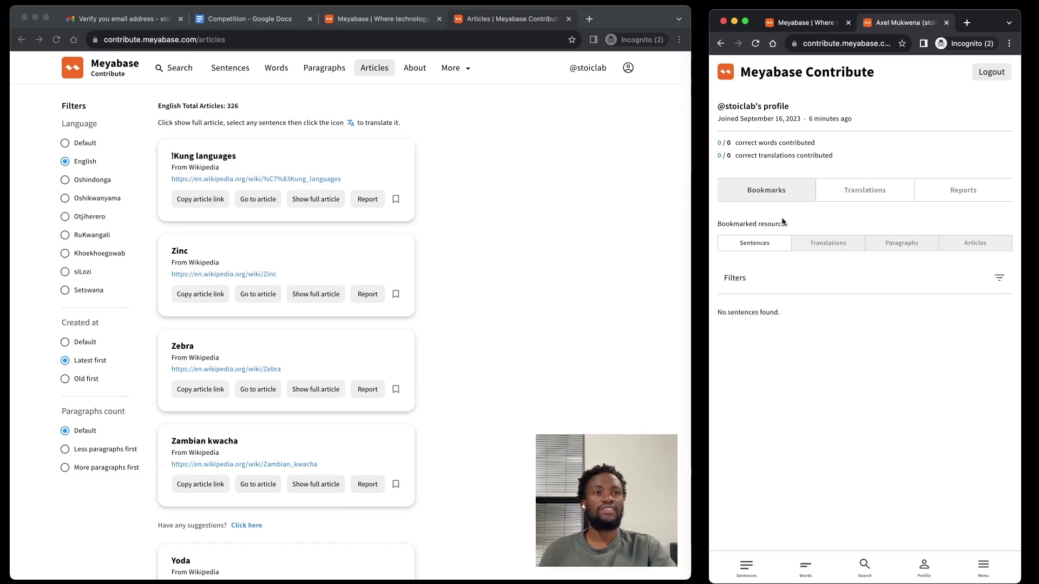
click(888, 189)
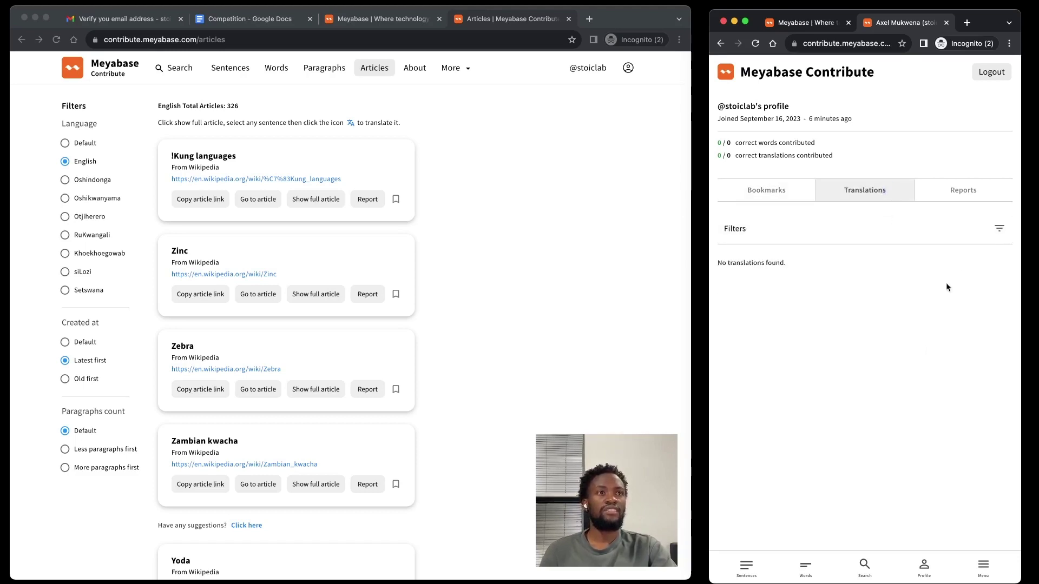
click(963, 191)
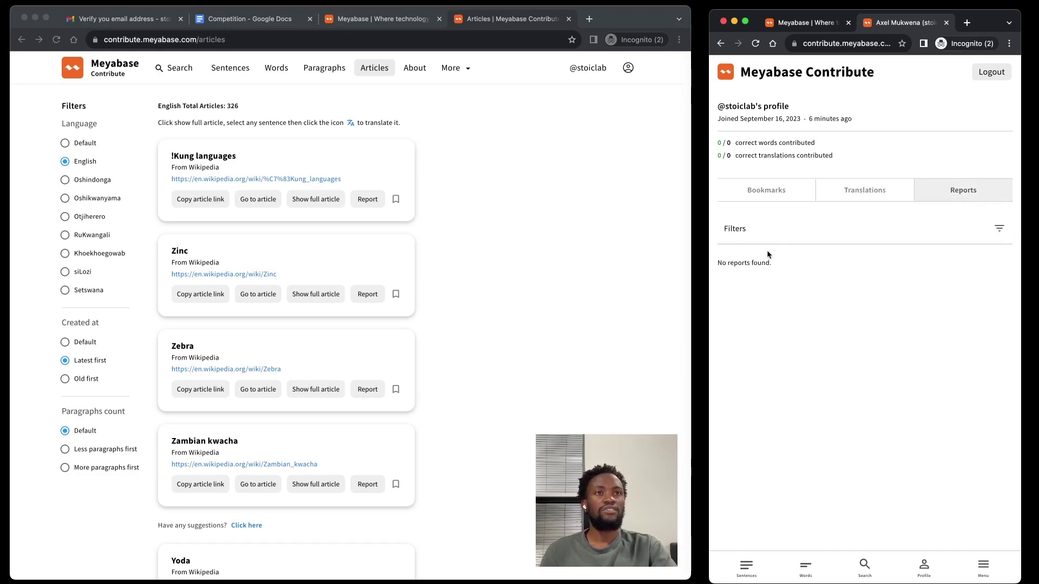
click(807, 193)
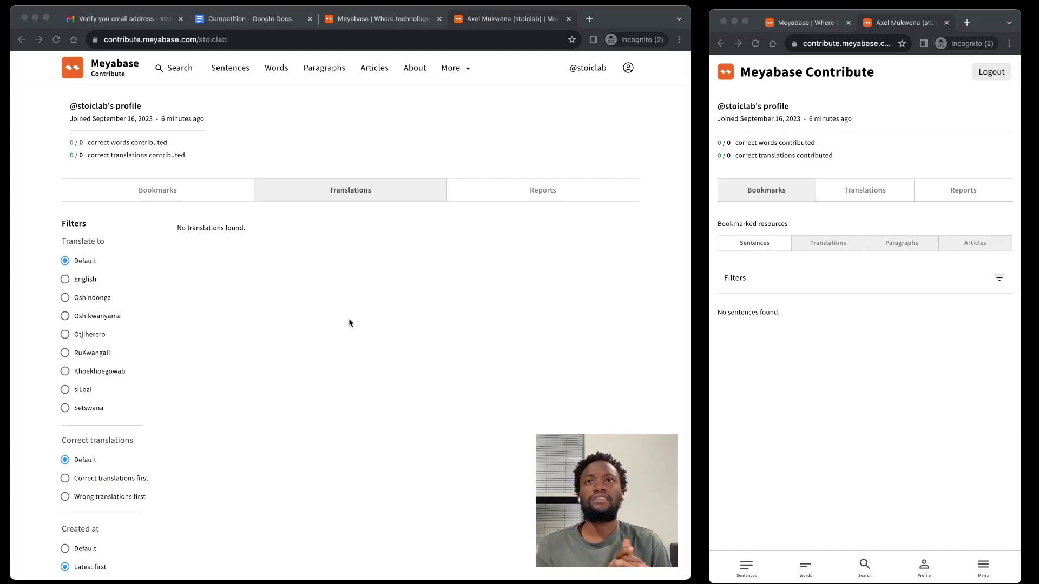
click(286, 102)
Step: Go to the !Kung languages article and open the Translate sentence form for the !Xuun sentence
click(232, 70)
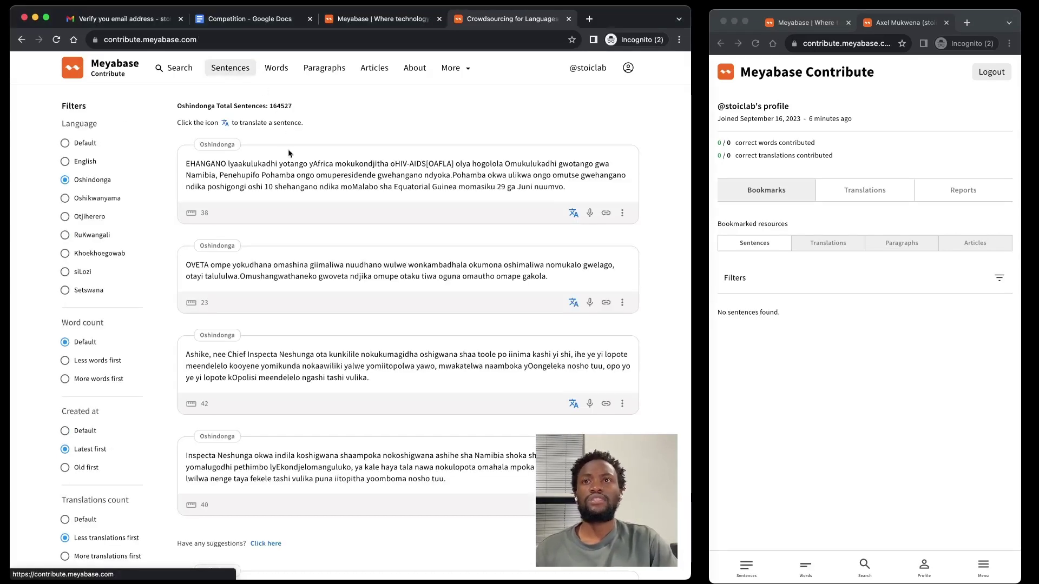
click(375, 68)
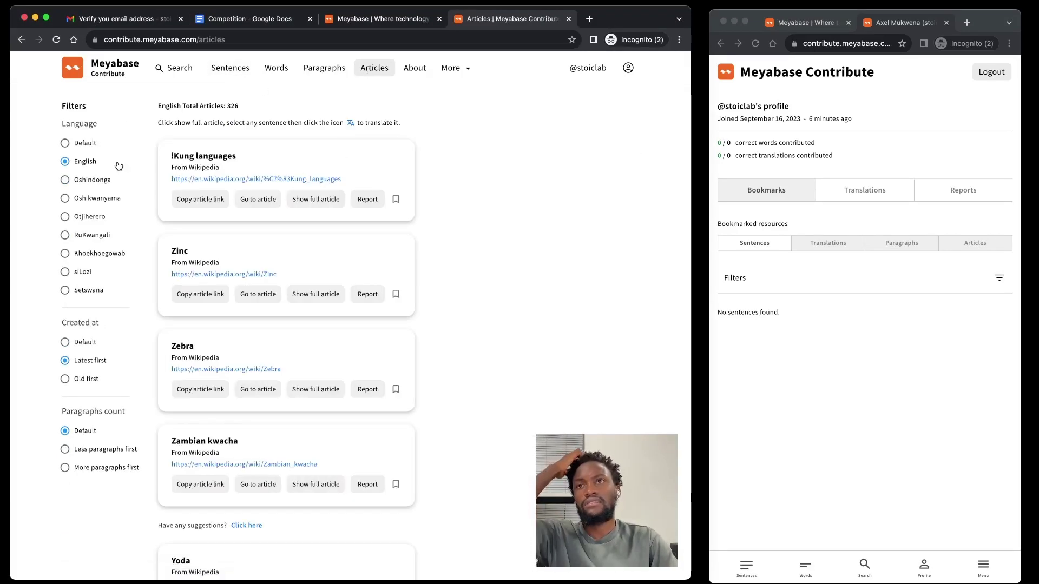
click(262, 202)
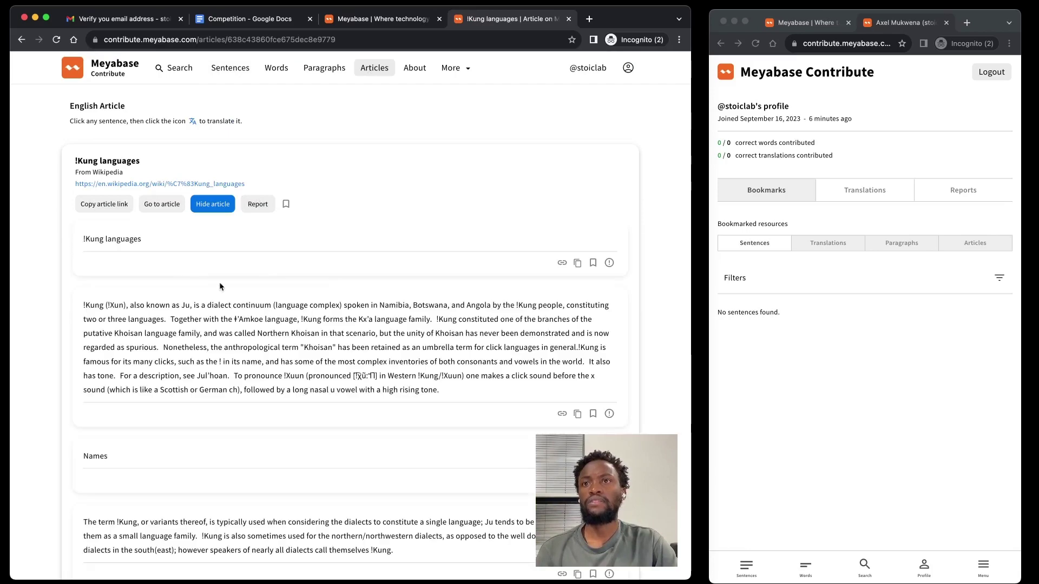
scroll(346, 270, down, 5)
scroll(357, 222, up, 3)
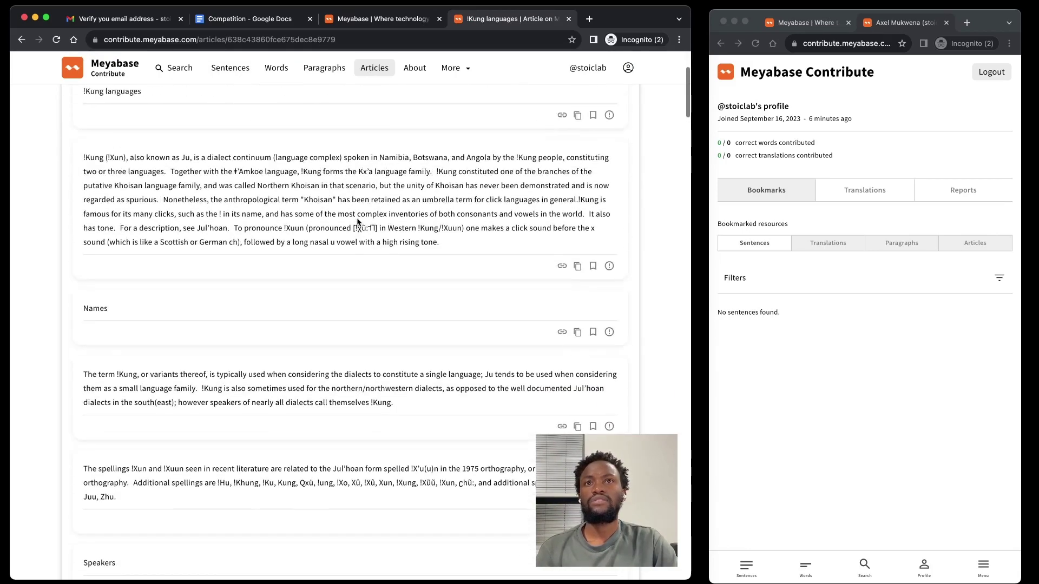
scroll(276, 164, up, 2)
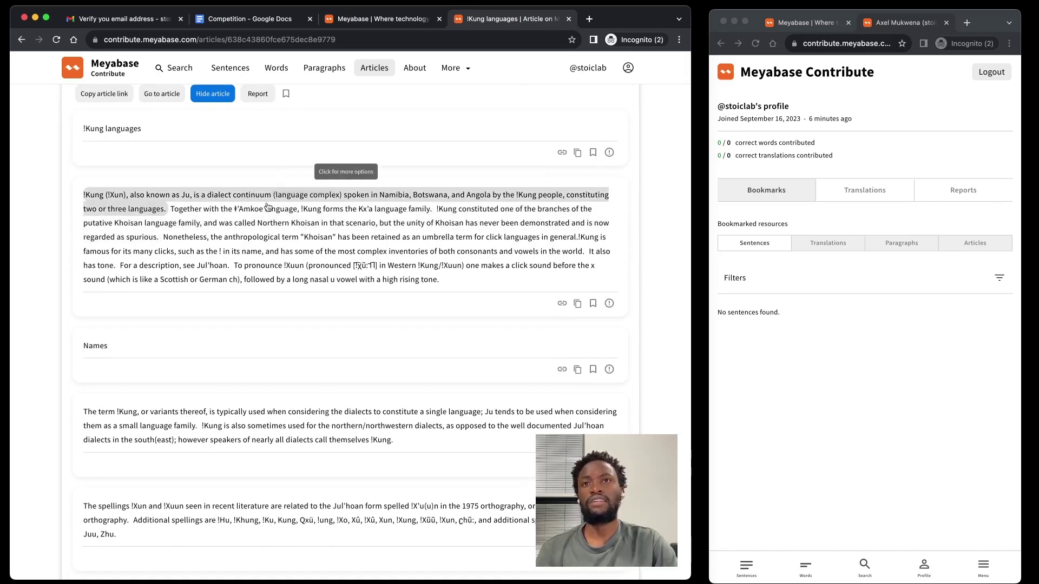
click(278, 265)
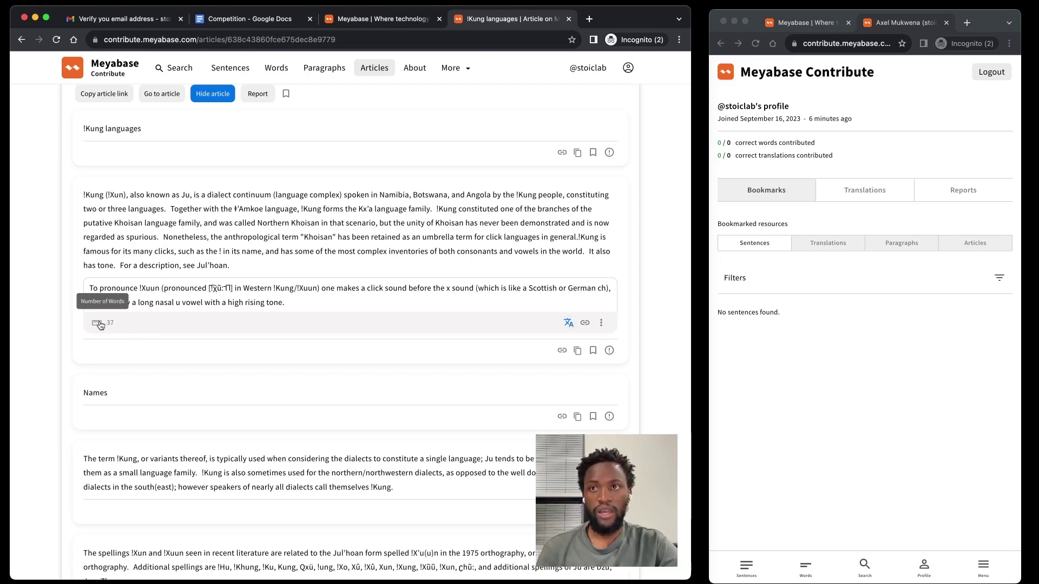
click(568, 323)
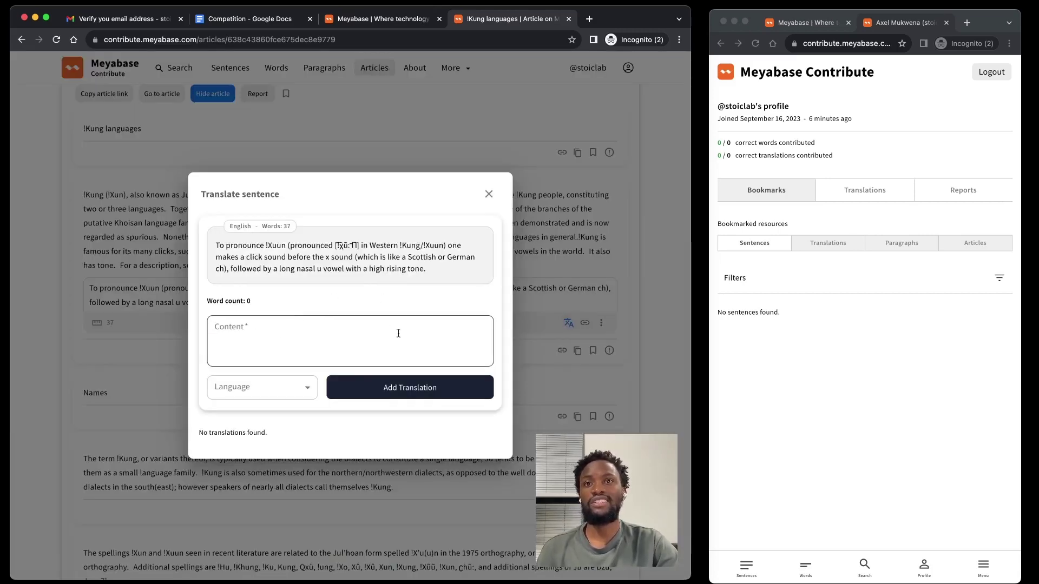
Step: Add 'This is a translation' as the sentence's translation with Oshindonga as the language
click(276, 334)
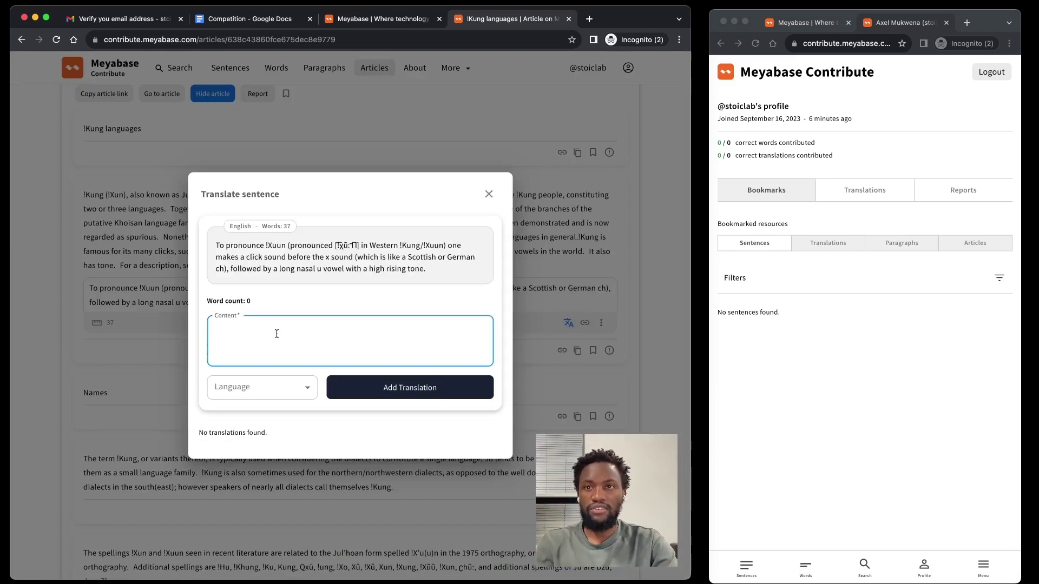
text(Tis)
key(BackSpace)
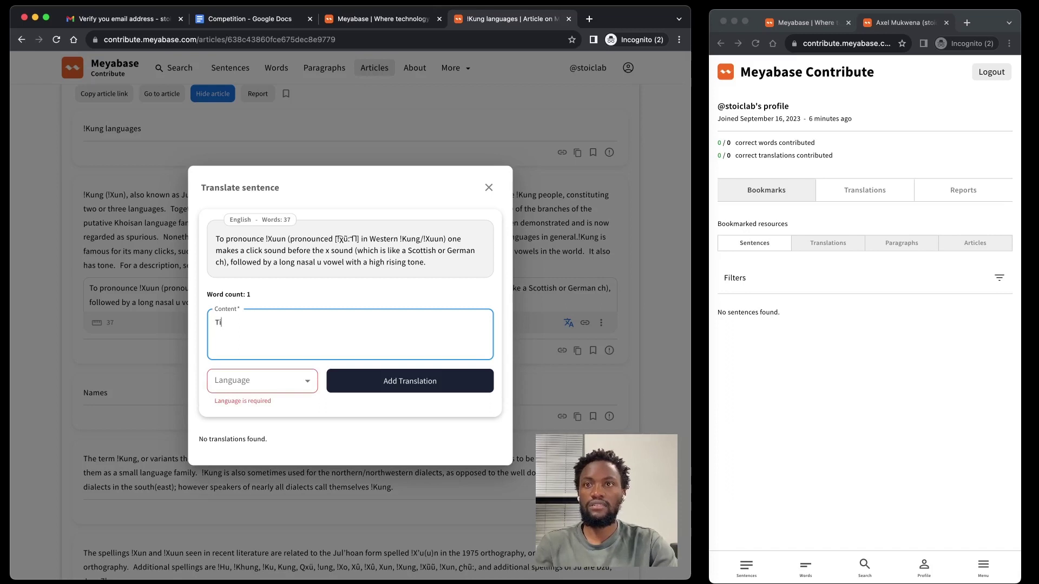
text(his is a )
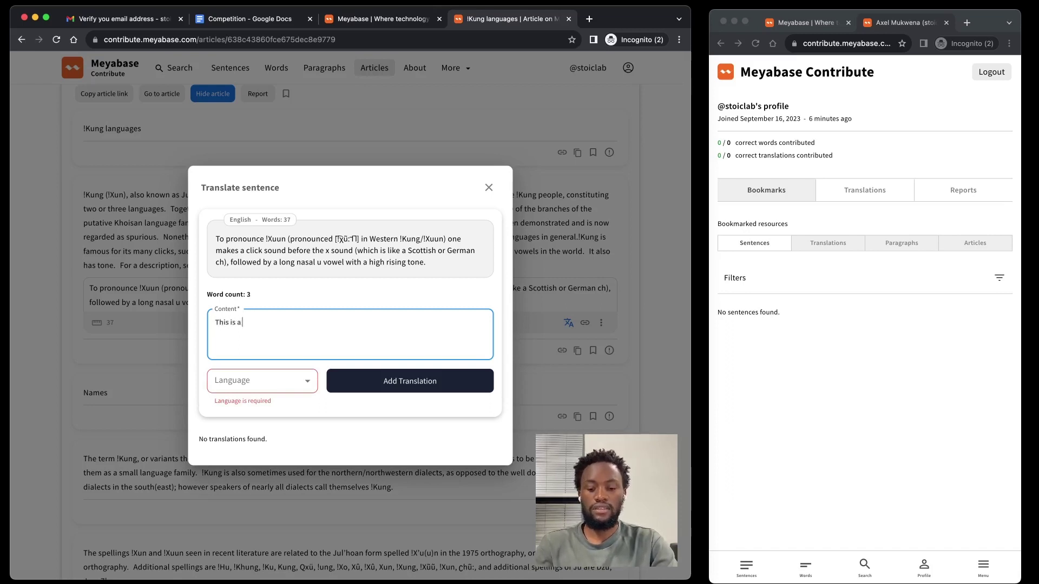
text(transla)
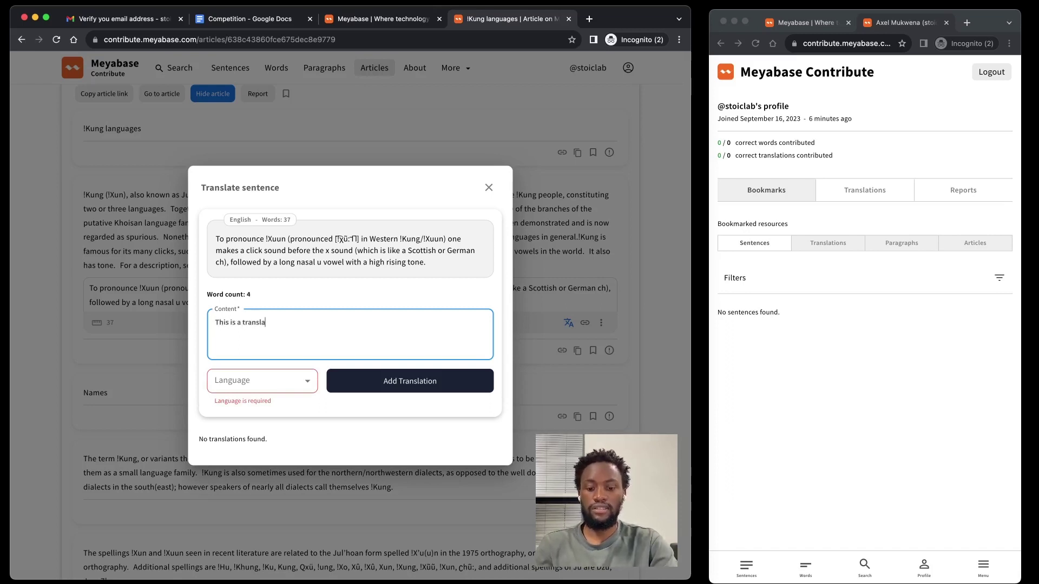
text(tion)
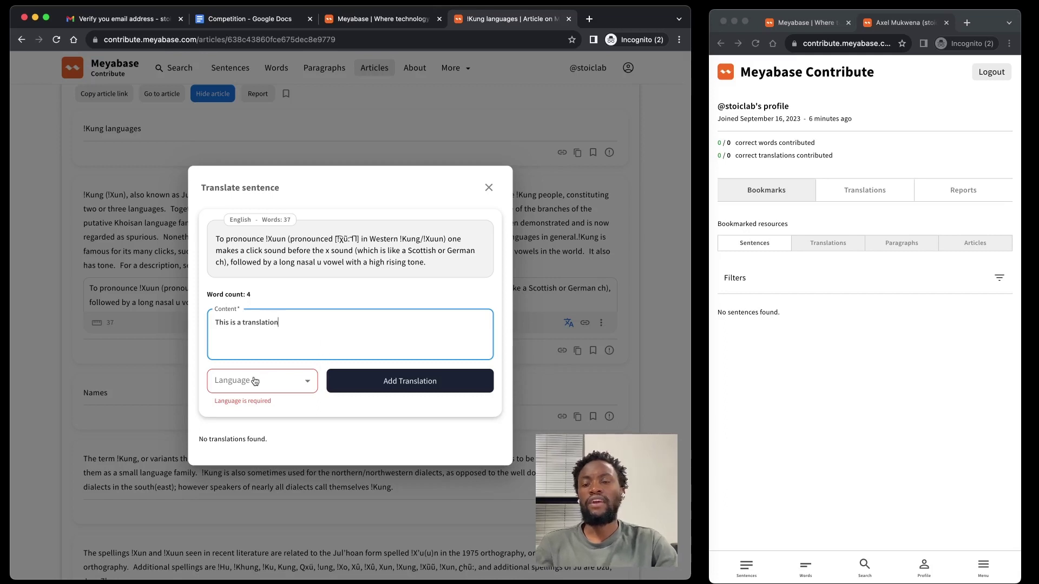
click(255, 381)
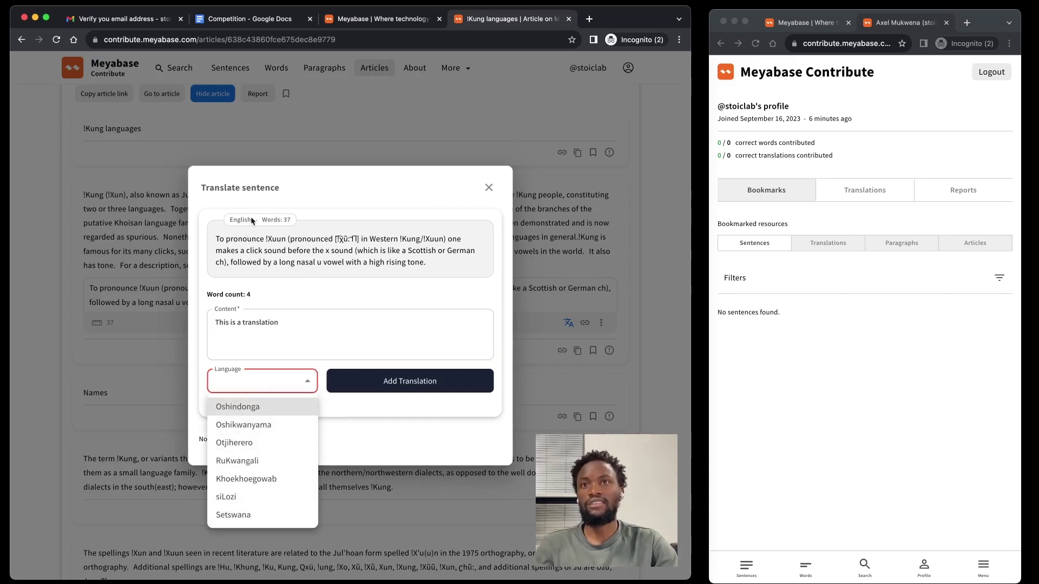
click(251, 408)
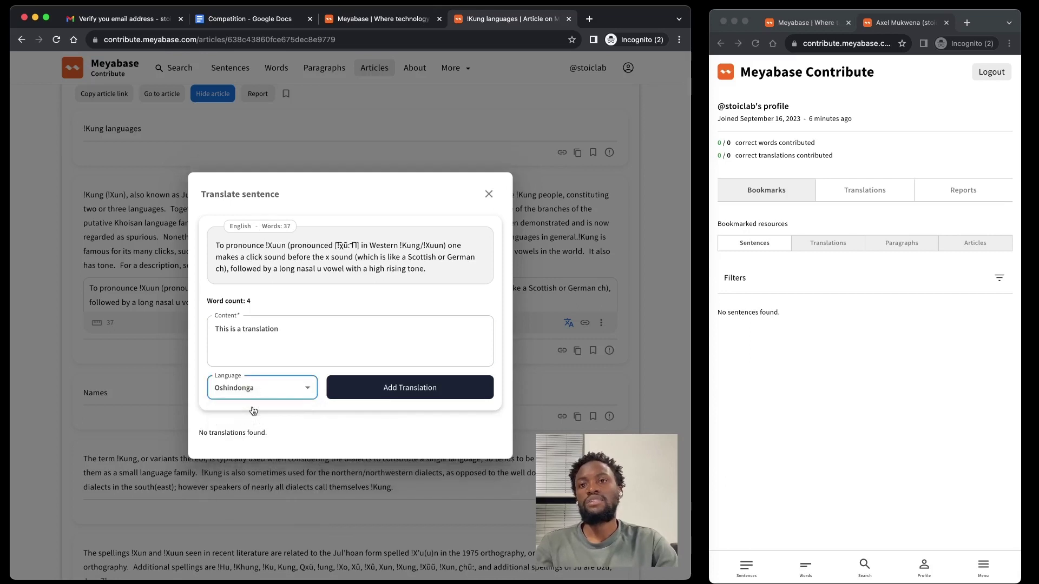
click(388, 386)
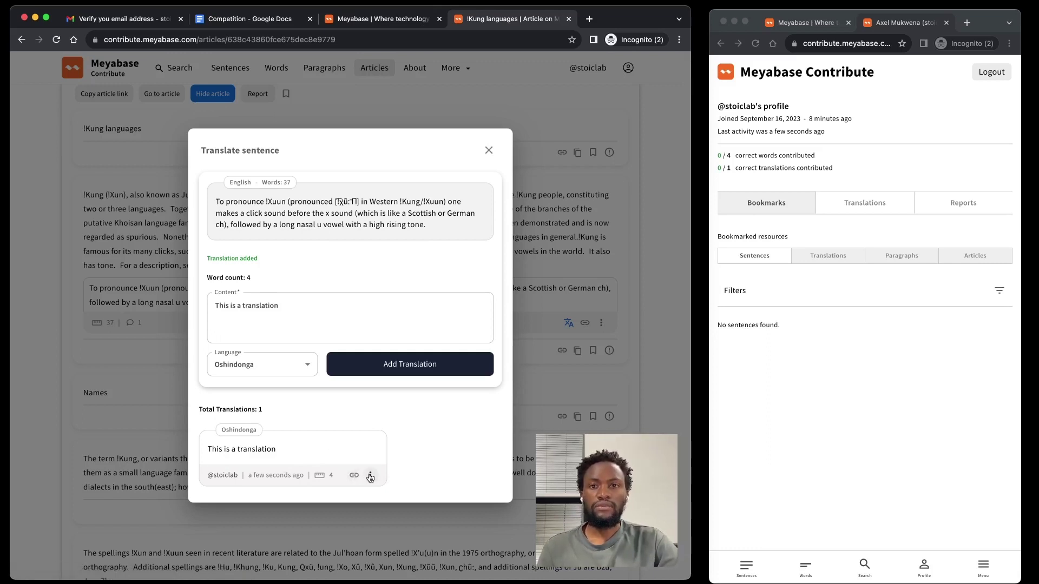
Step: Bookmark the new translation, then view it in the profile's bookmarked and contributed Translations lists
click(370, 475)
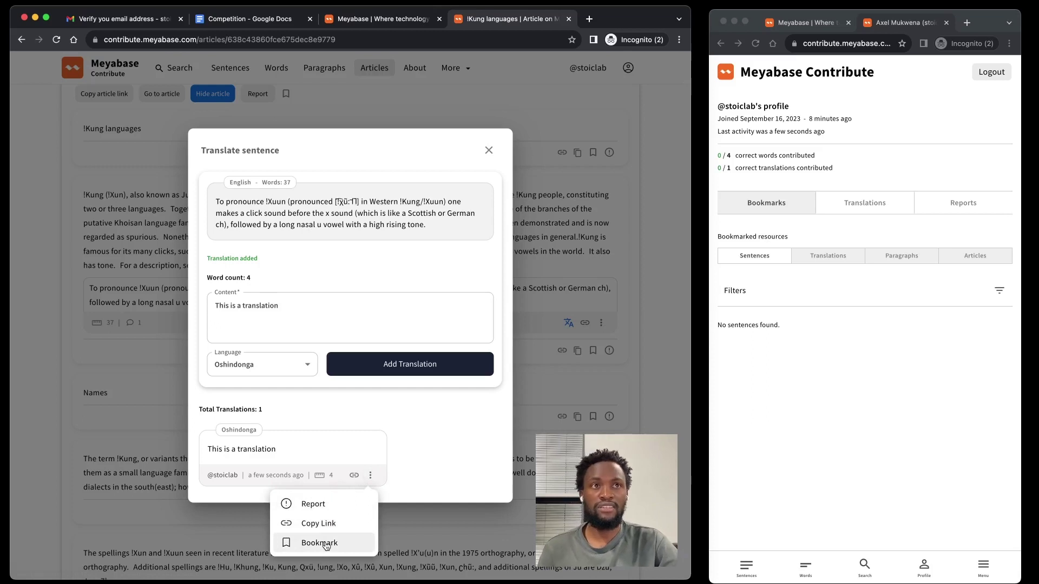
click(319, 543)
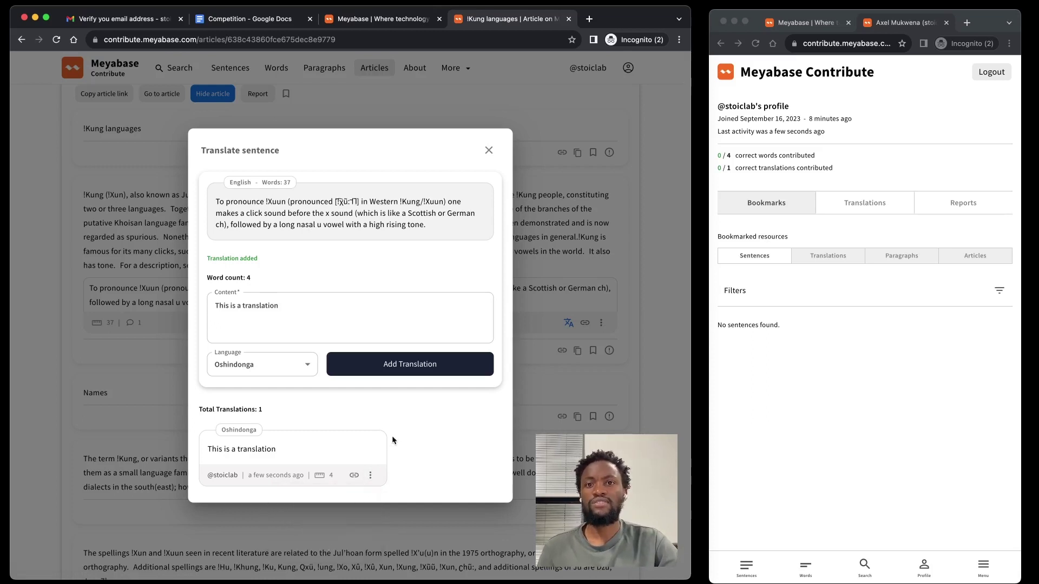
click(858, 398)
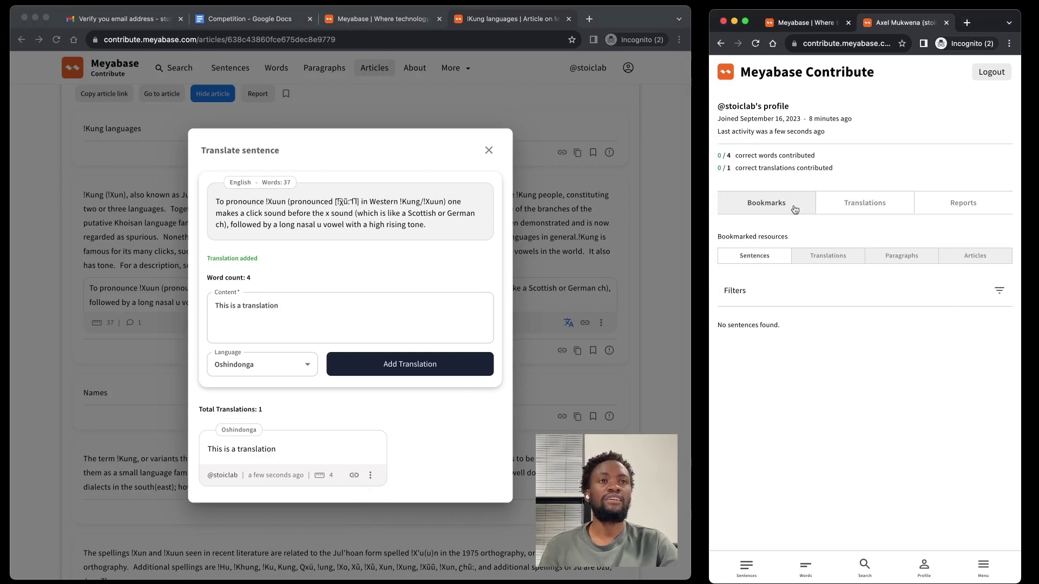
click(812, 256)
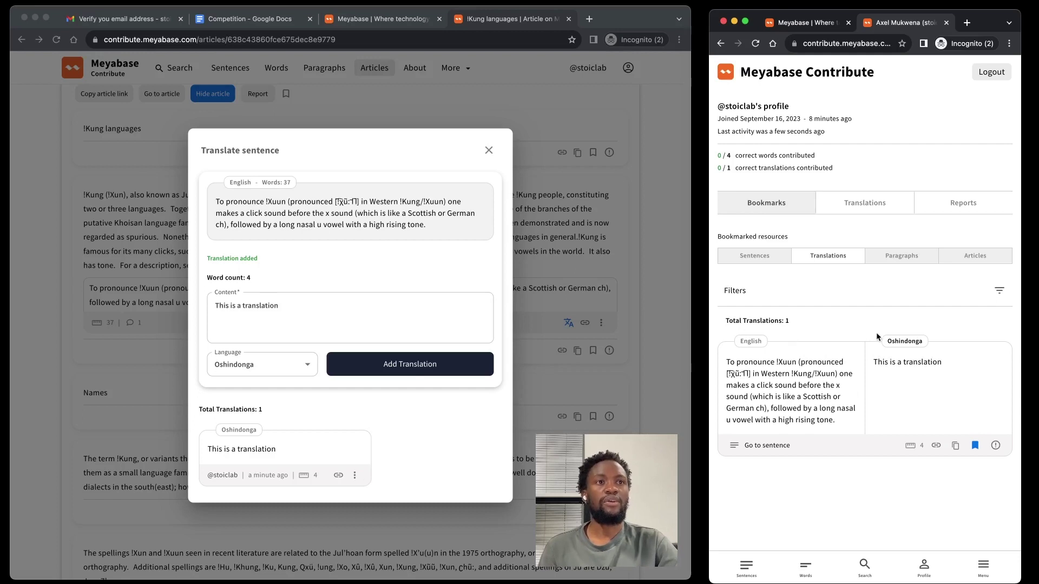
click(870, 203)
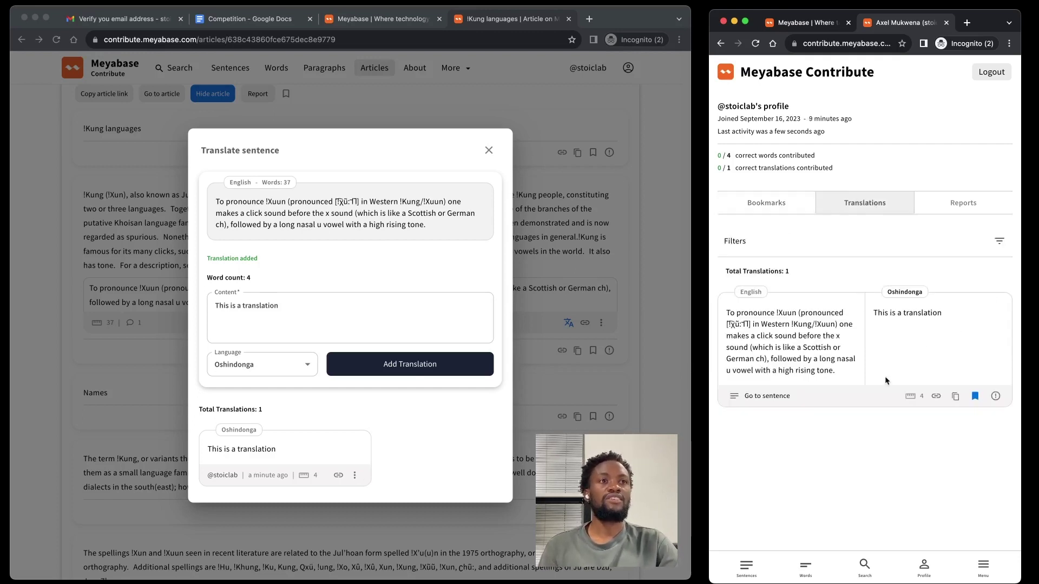
Step: From the profile's translation card, open the !Xuun sentence's own page in the narrow window
drag(955, 315, 838, 309)
click(838, 311)
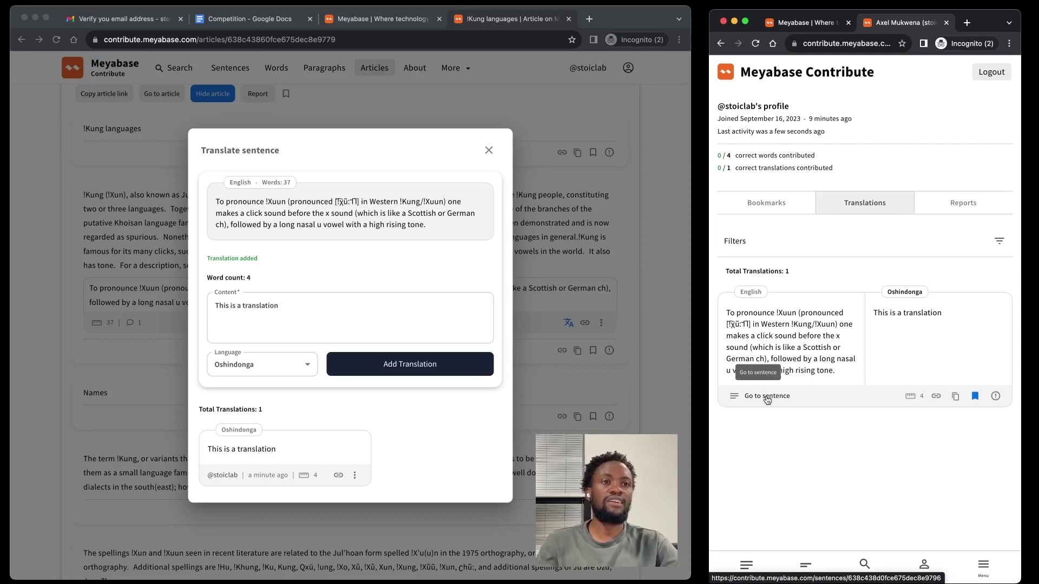
click(767, 400)
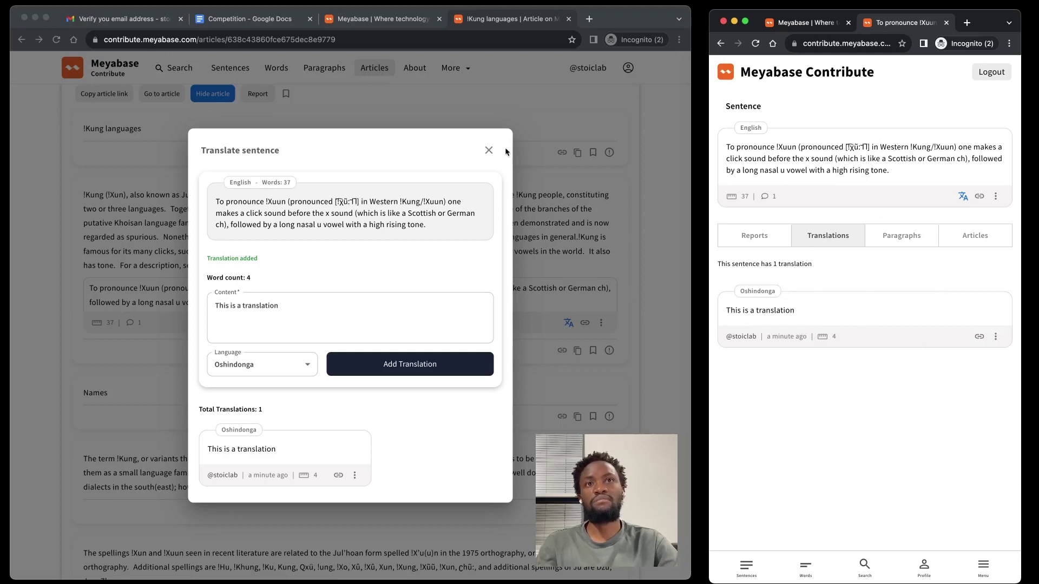
click(312, 307)
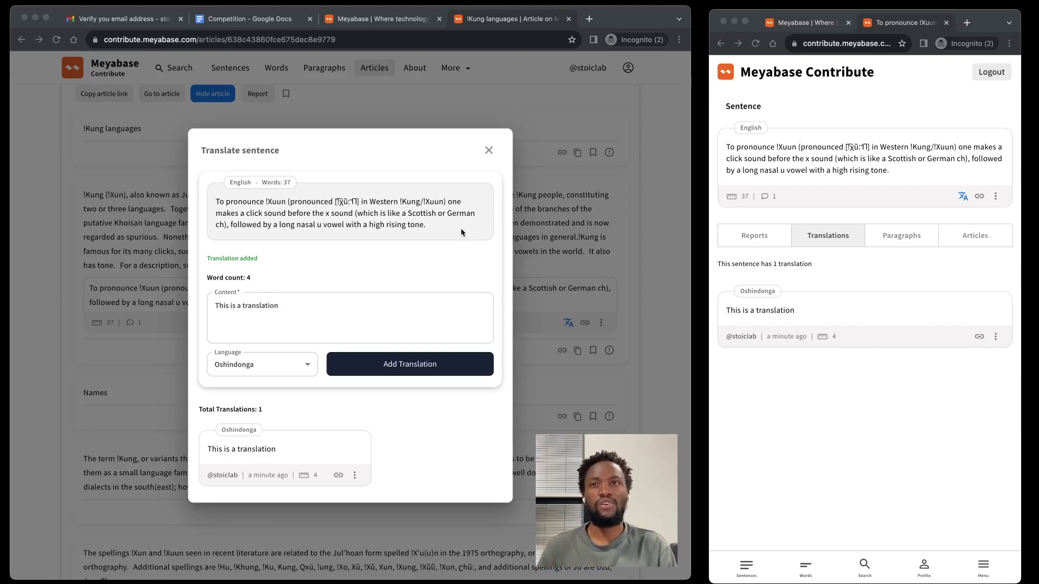
Step: Close the Translate sentence dialog to return to the !Kung languages article
click(489, 151)
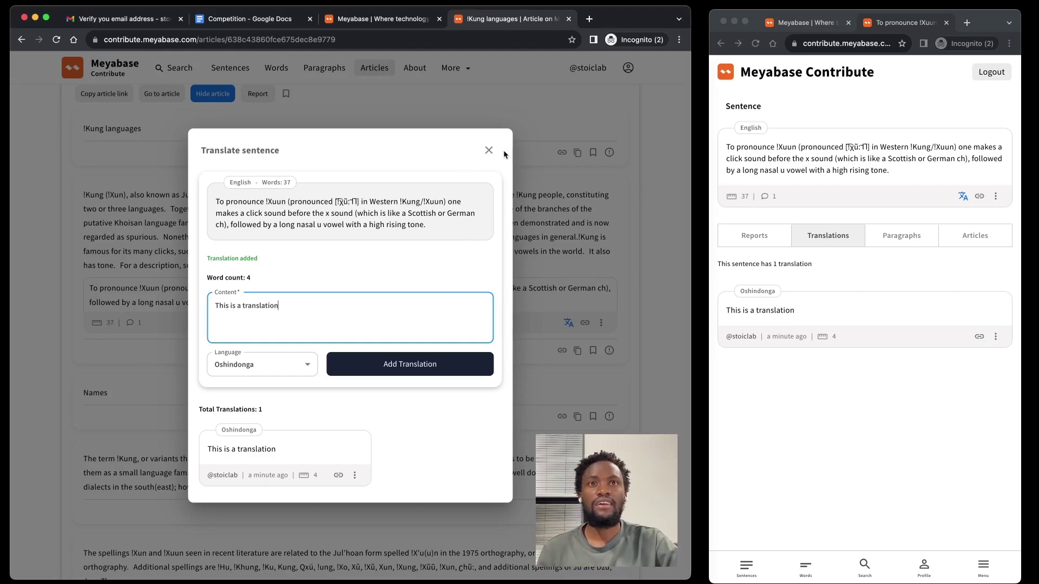
click(489, 150)
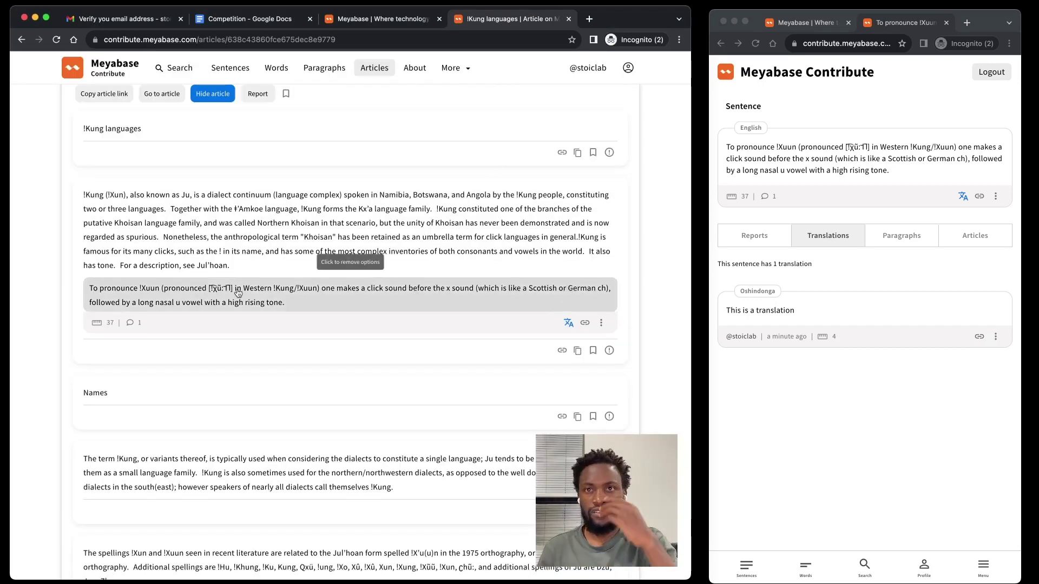
Step: Report the !Xuun sentence with 'This is wrong', upvote that report, and close the dialog
click(602, 323)
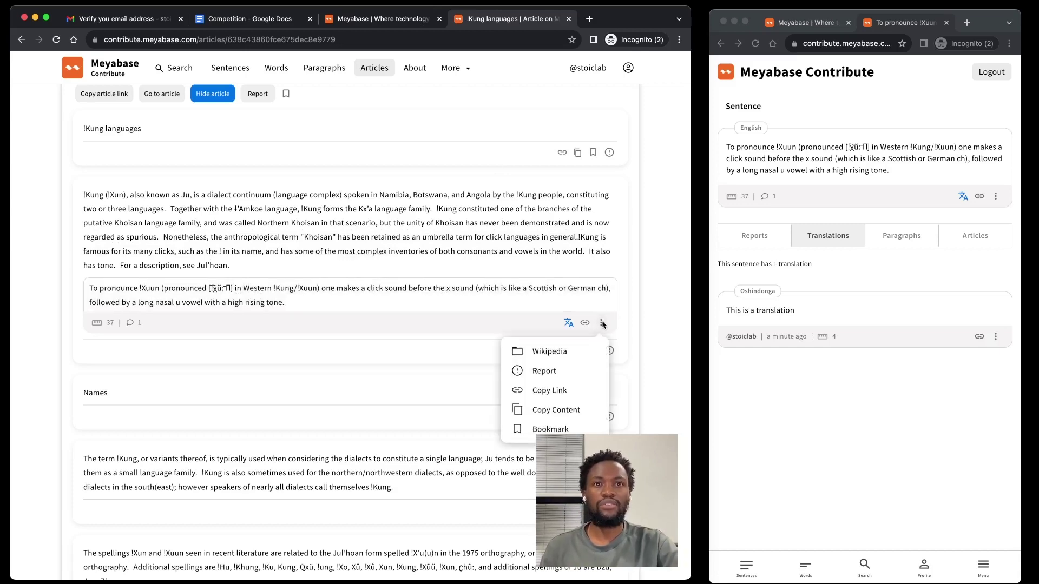
click(538, 373)
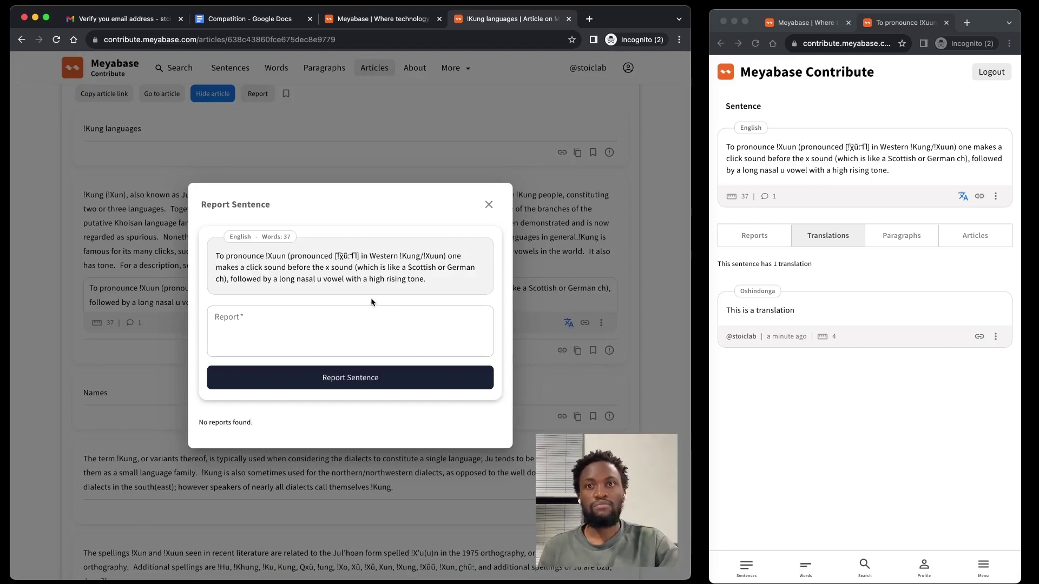
click(259, 324)
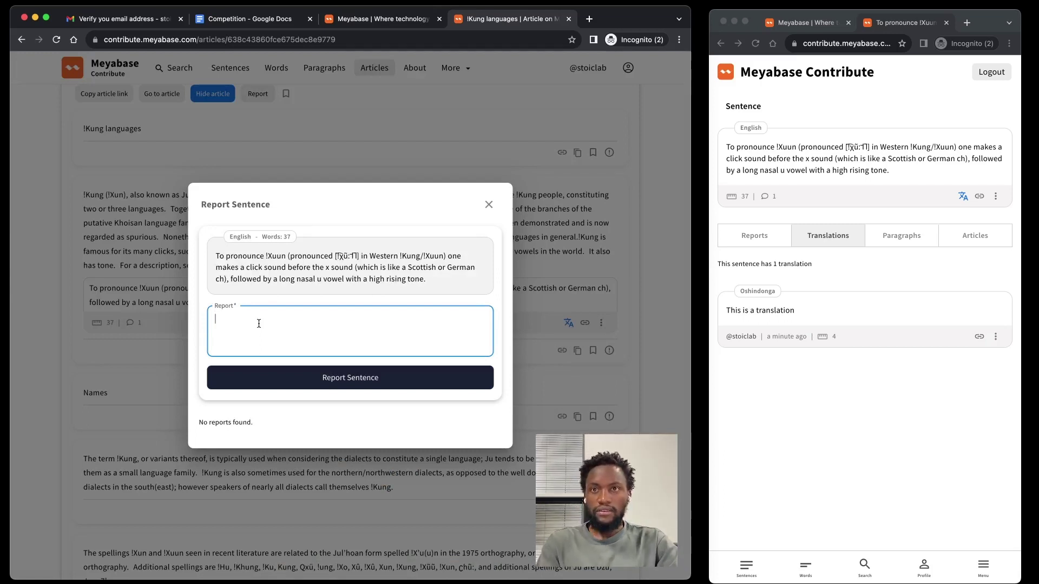
text(This is wrong)
click(376, 377)
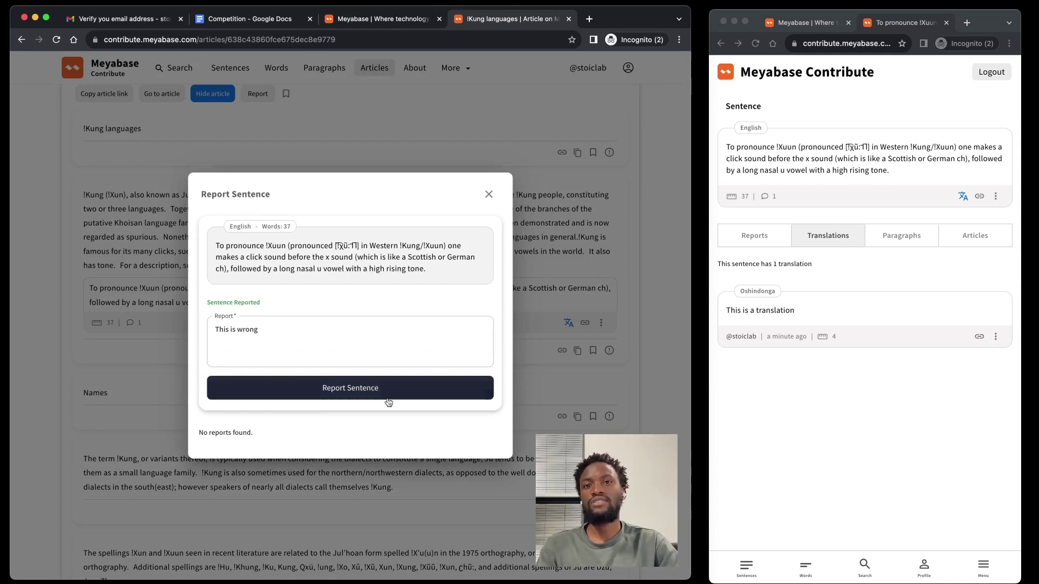
click(346, 388)
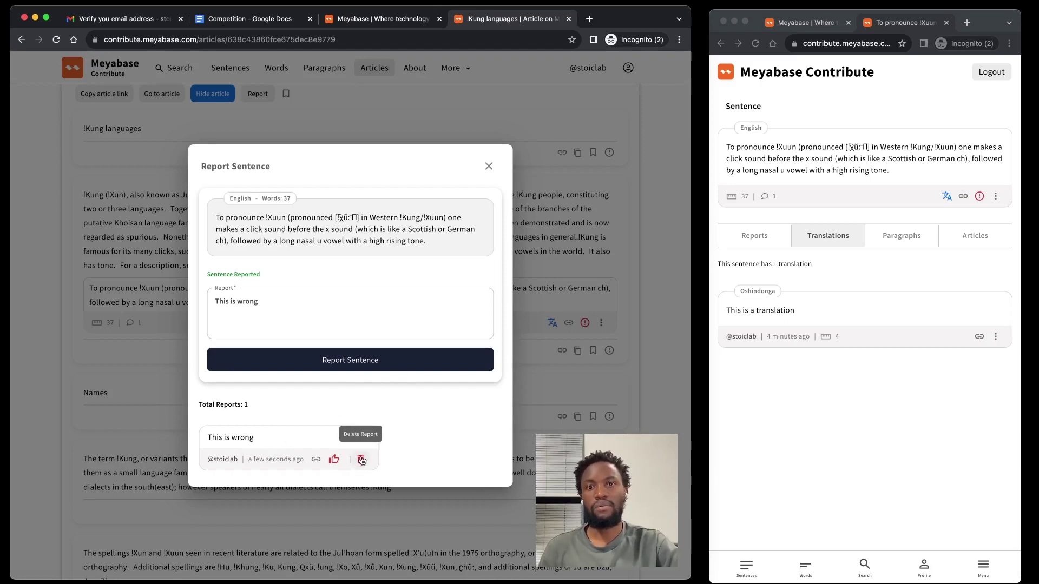
click(333, 460)
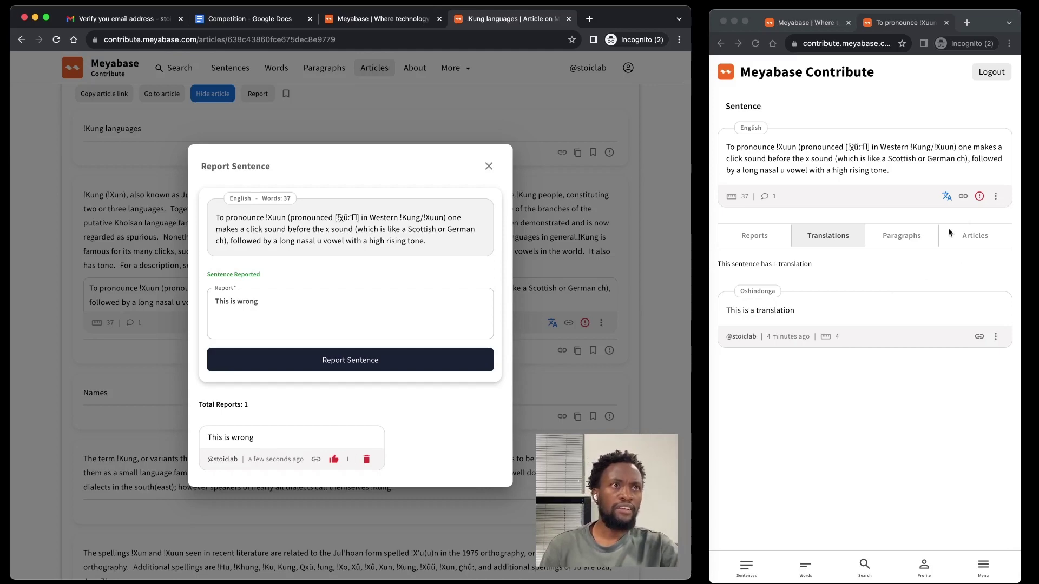
click(489, 166)
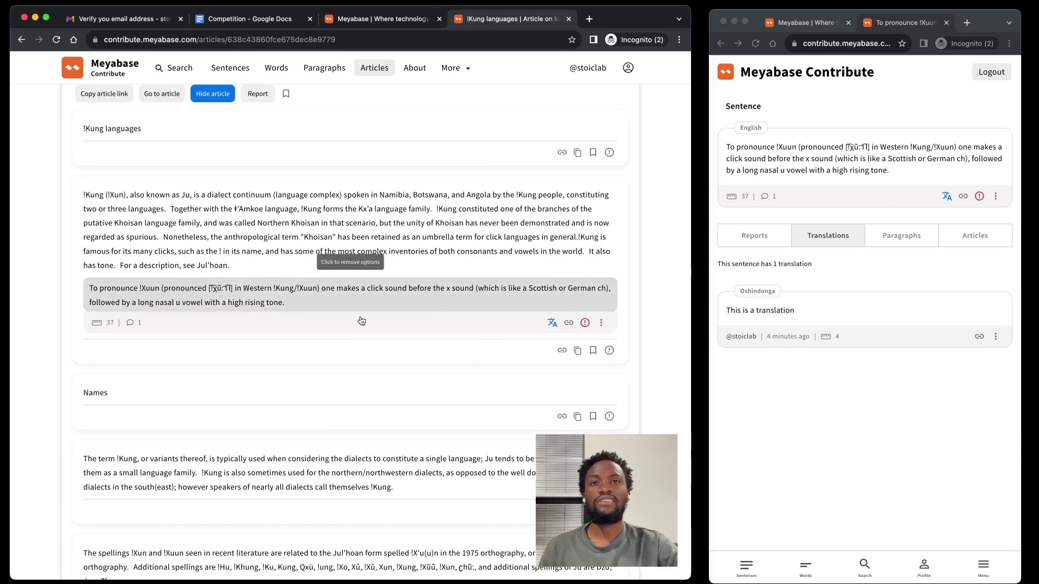
Step: In the narrow window, open the account's profile on its Reports tab
click(390, 291)
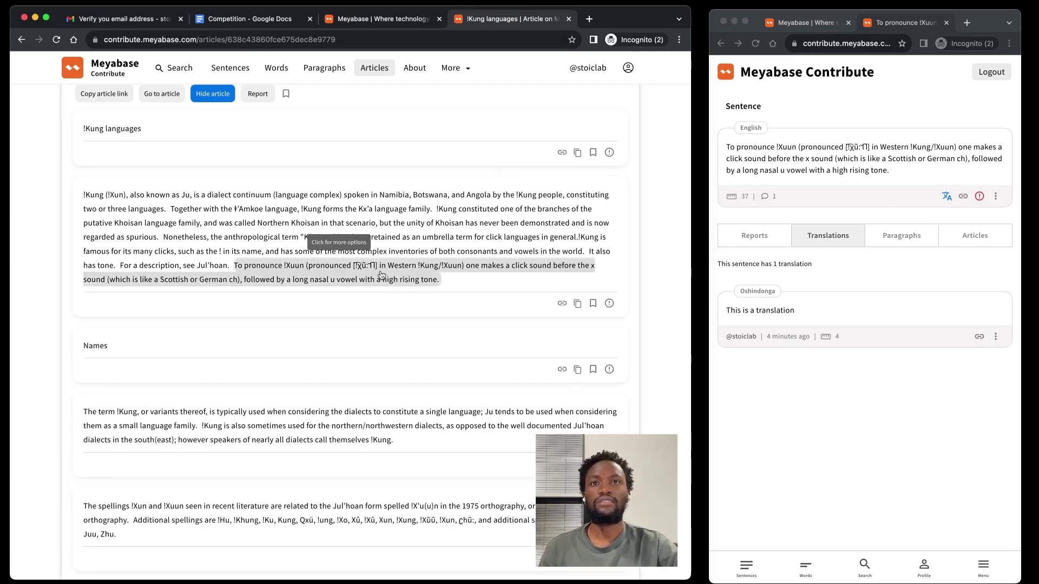
click(382, 275)
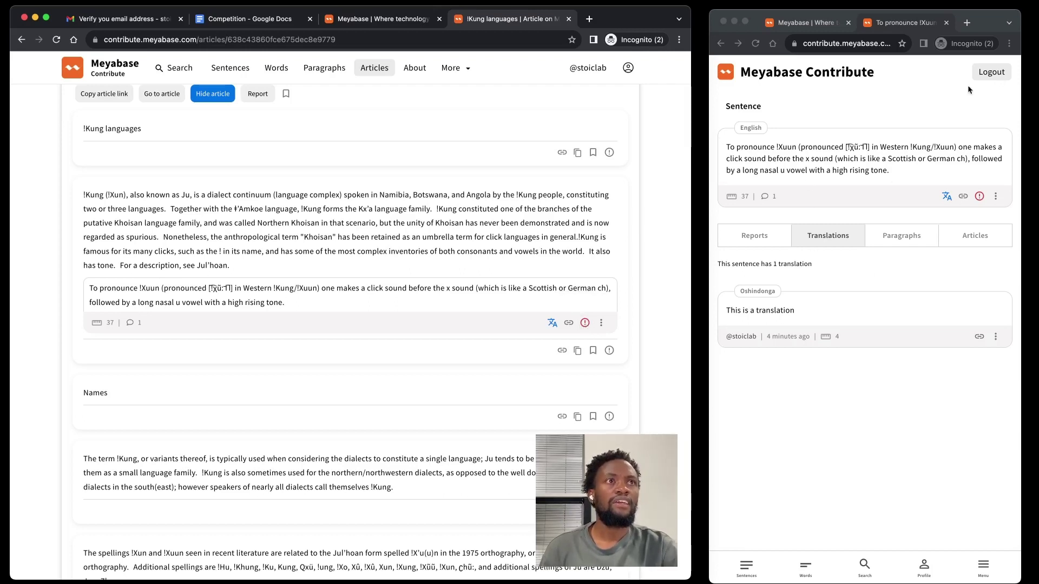
click(930, 450)
click(924, 565)
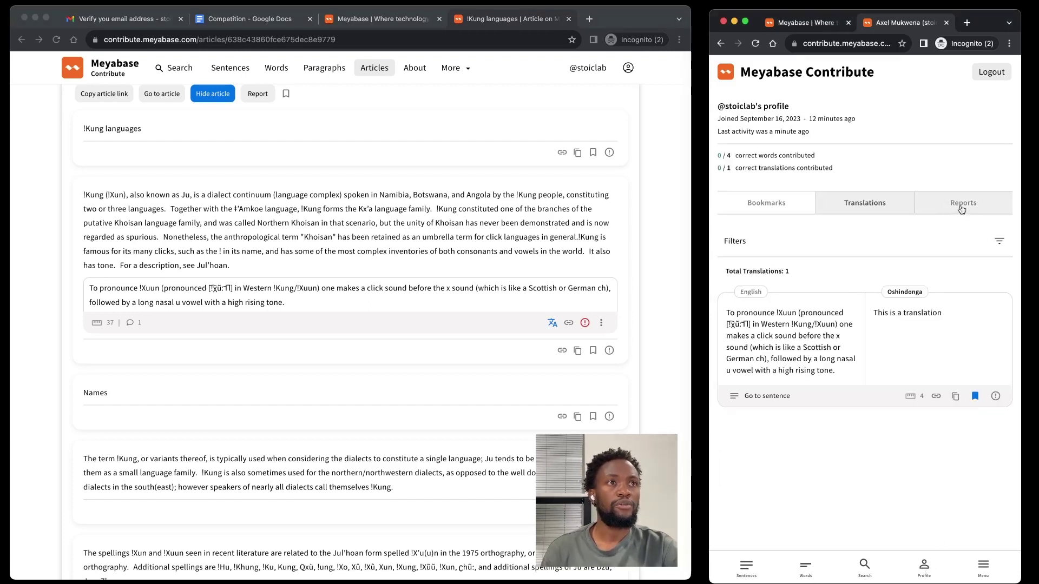
click(955, 208)
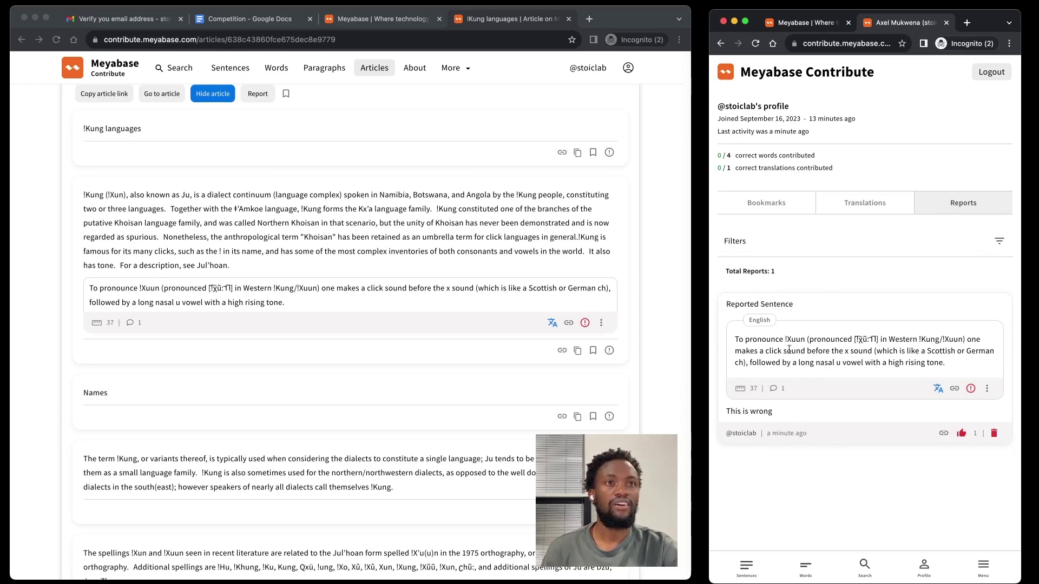
Step: Open the full Reports list from the menu, showing 2 reports including 'This is wrong'
scroll(846, 398, down, 1)
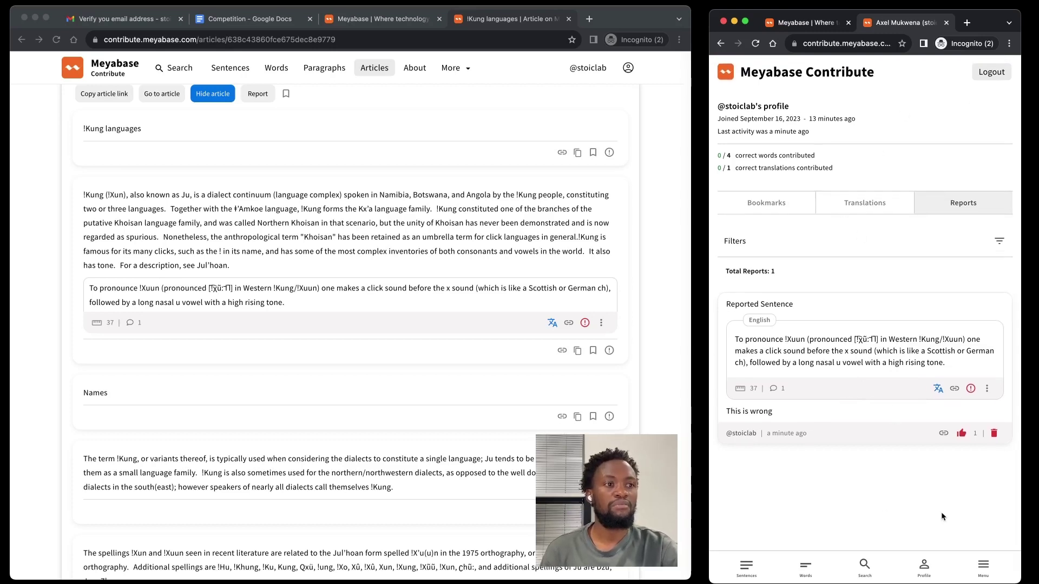
click(988, 567)
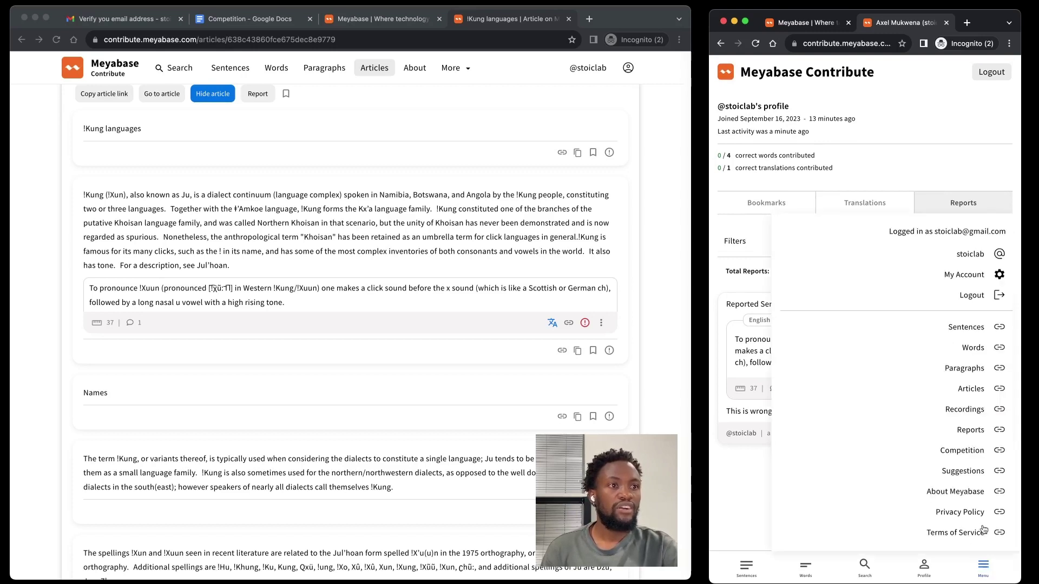
click(970, 431)
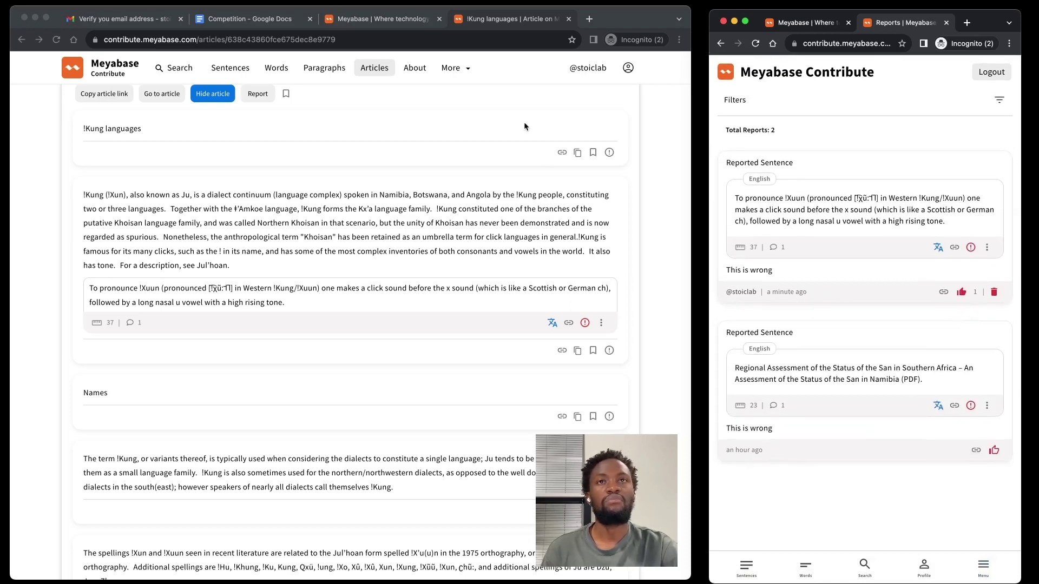
Step: Open More > Reports in the wide window, then go back to the !Kung languages article
click(451, 67)
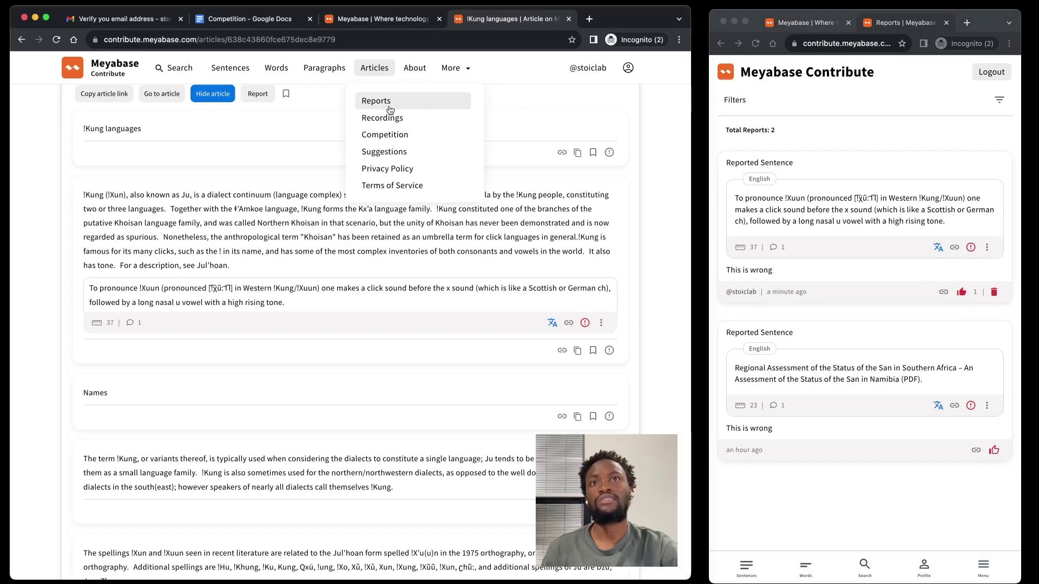
click(385, 106)
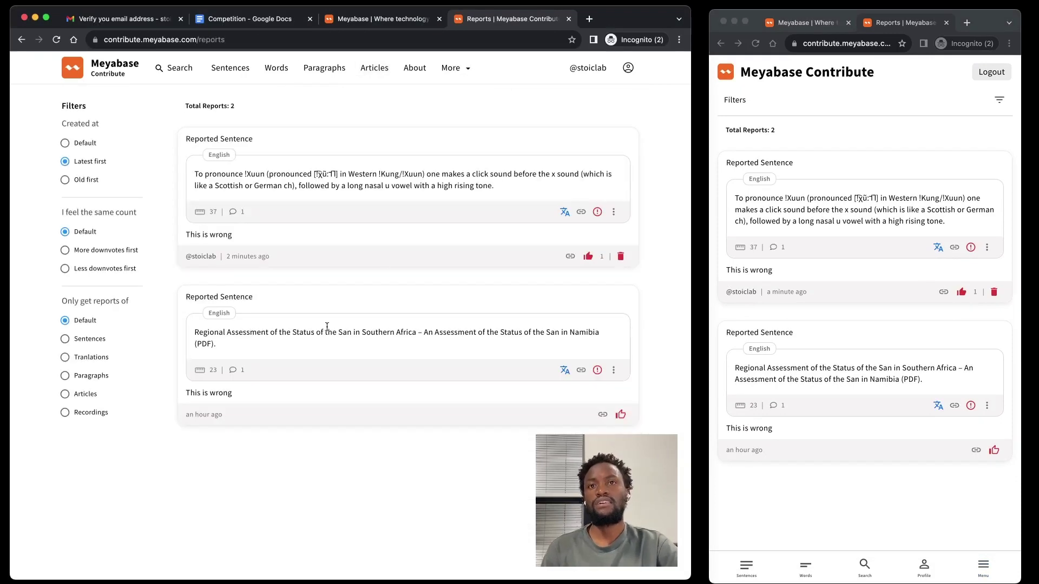
click(391, 107)
scroll(391, 108, left, 5)
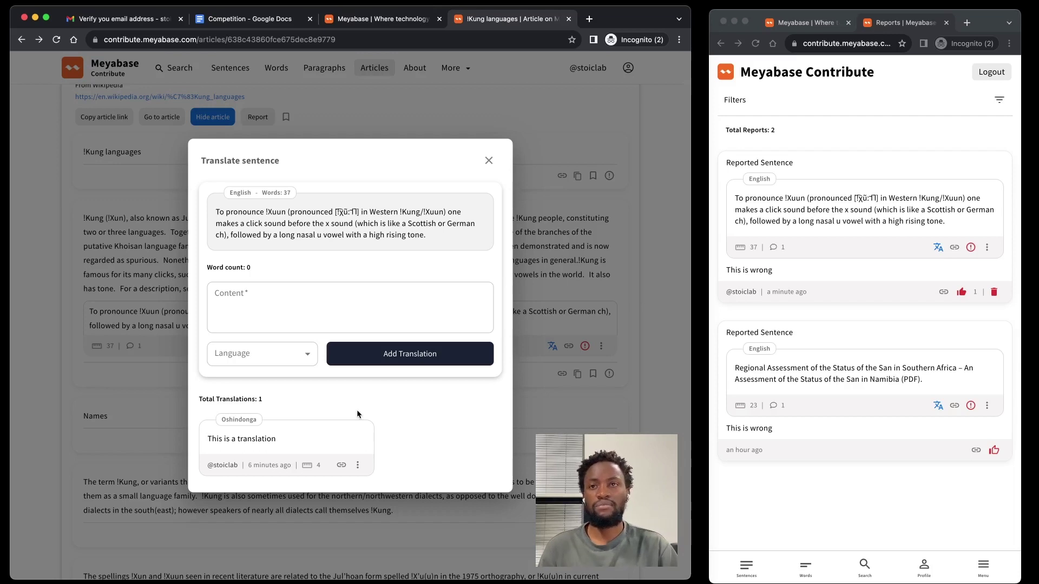
Step: Add the Oshindonga translation 'This is a translation correct one.' by pasting the old text and extending it
drag(276, 440, 206, 440)
key(super+c)
click(307, 305)
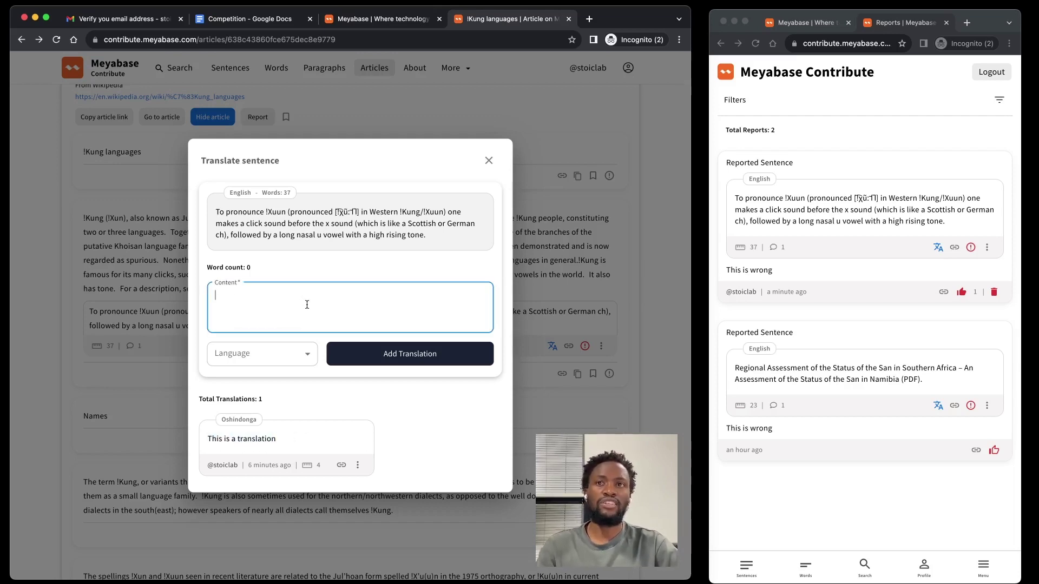
key(super+v)
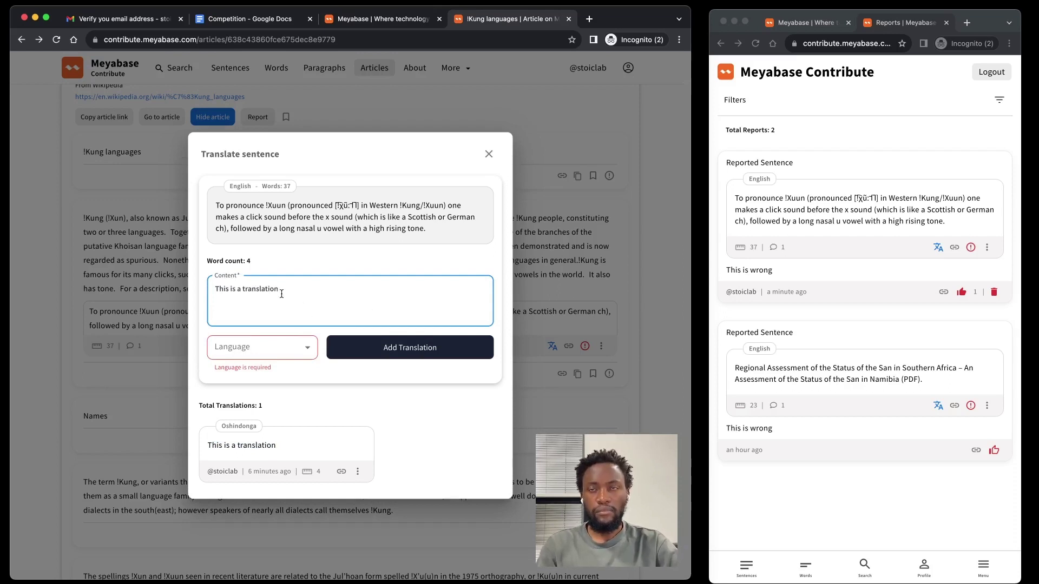
text(c)
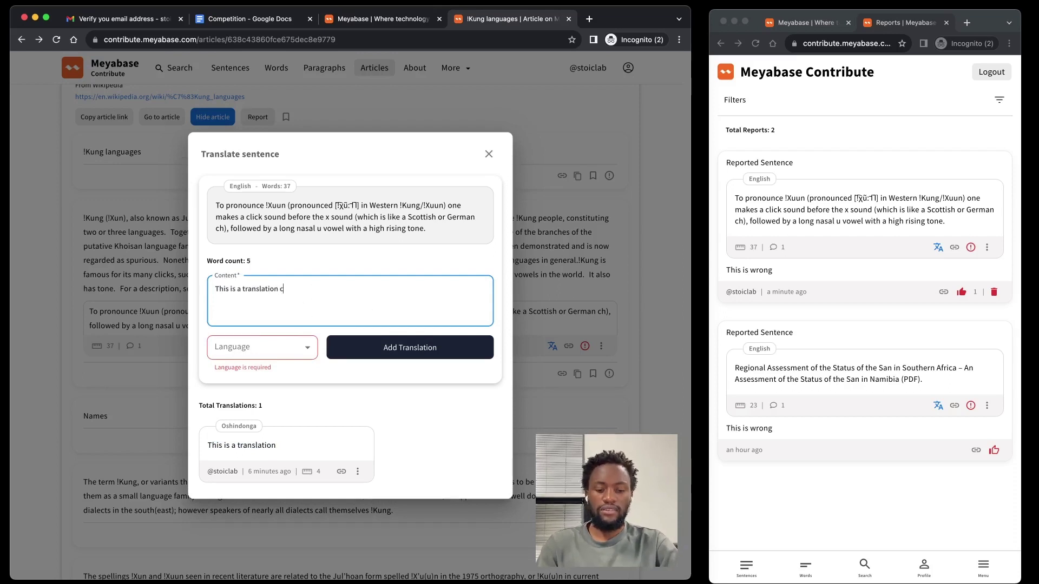
text(orrect one.)
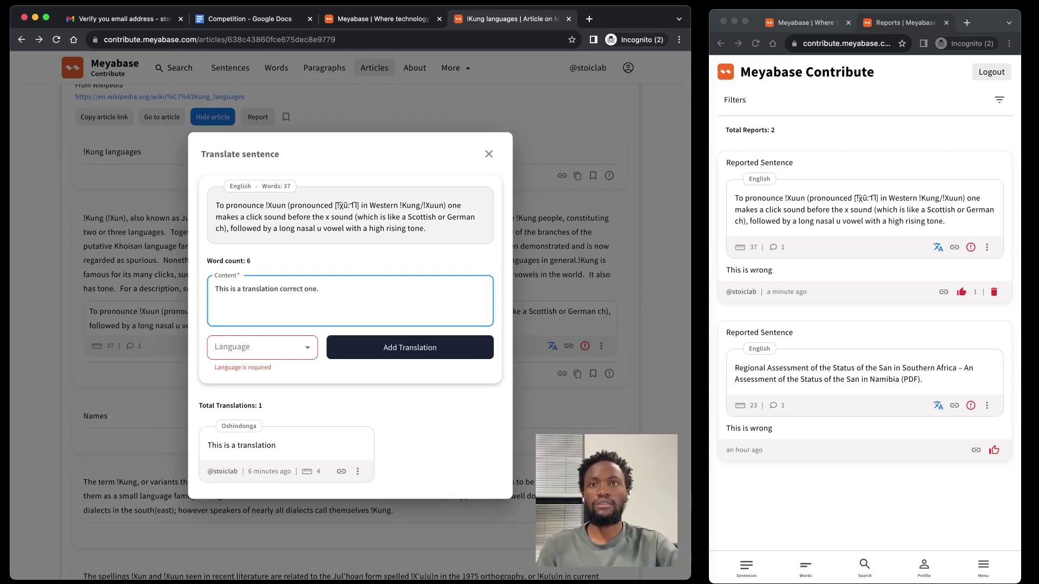
click(254, 349)
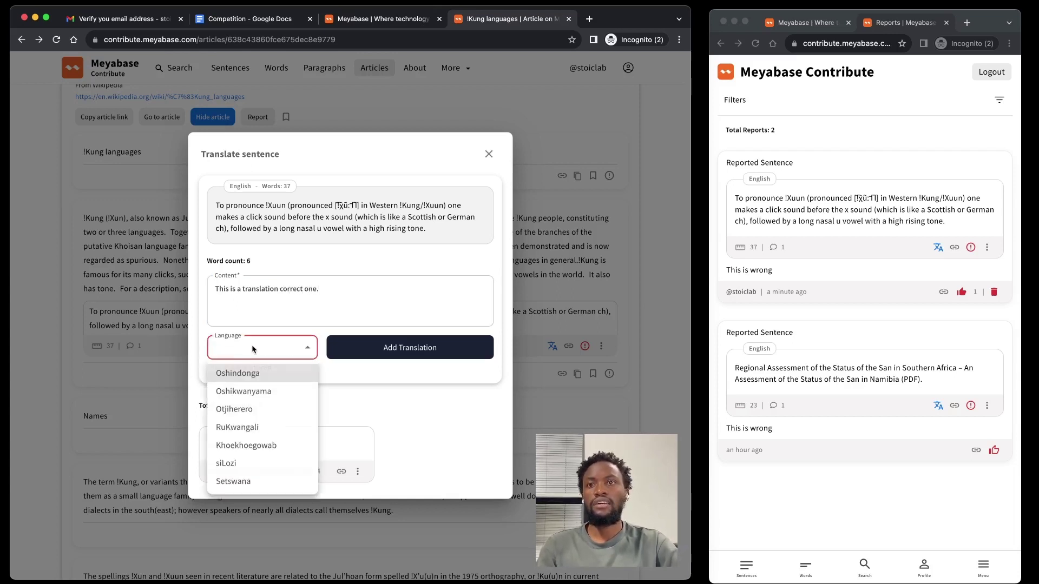
click(250, 380)
click(392, 353)
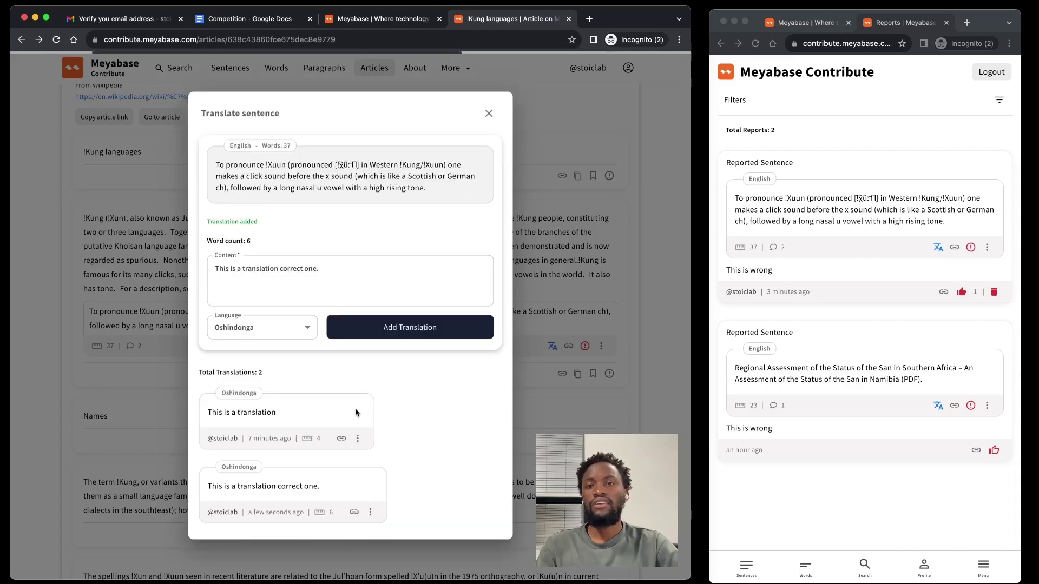
Step: Try submitting the same translation again and review the duplicate-translation warning, keeping Oshindonga selected
drag(327, 488, 200, 489)
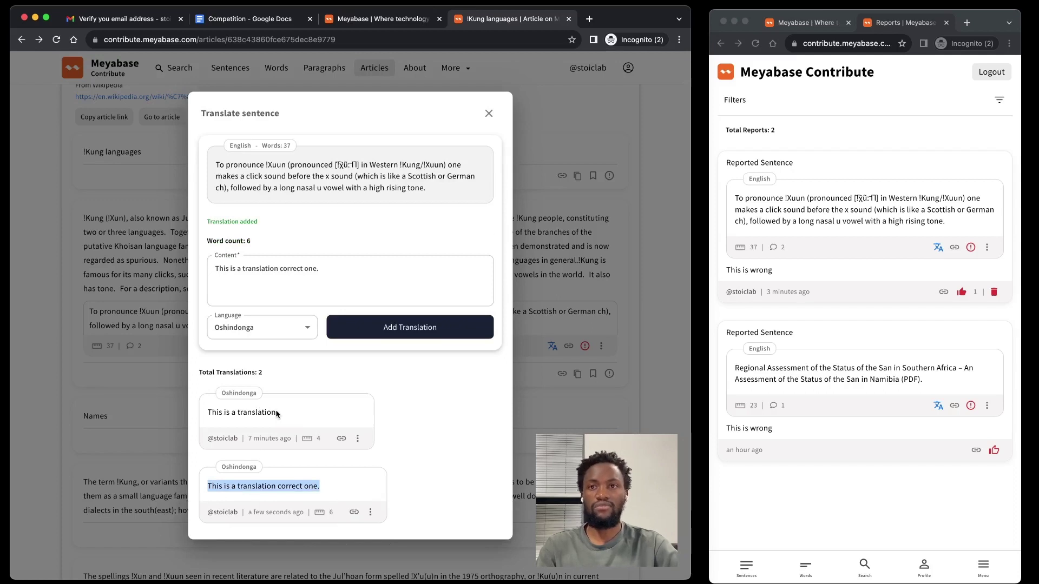
click(436, 448)
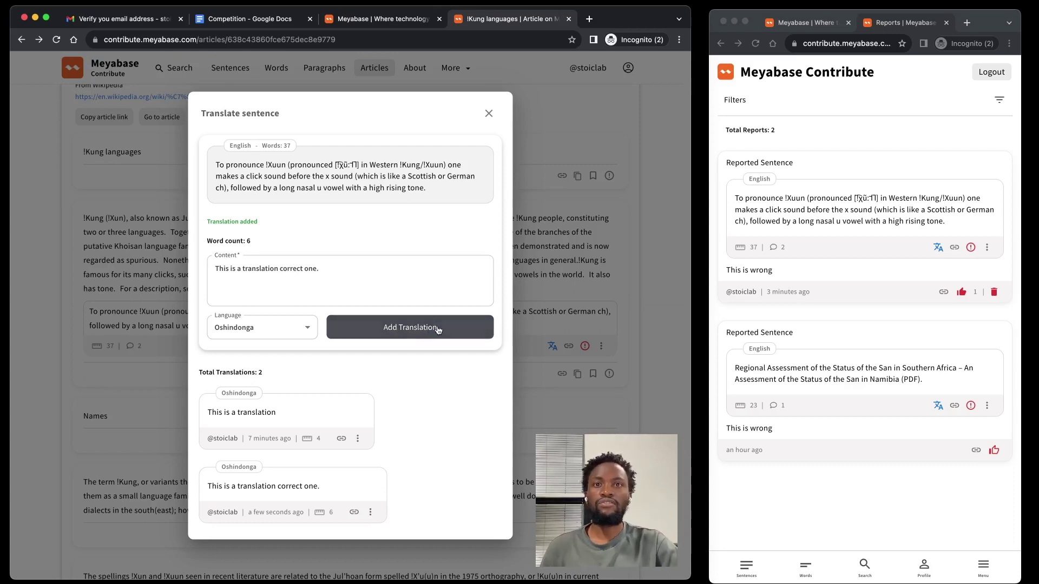
click(411, 329)
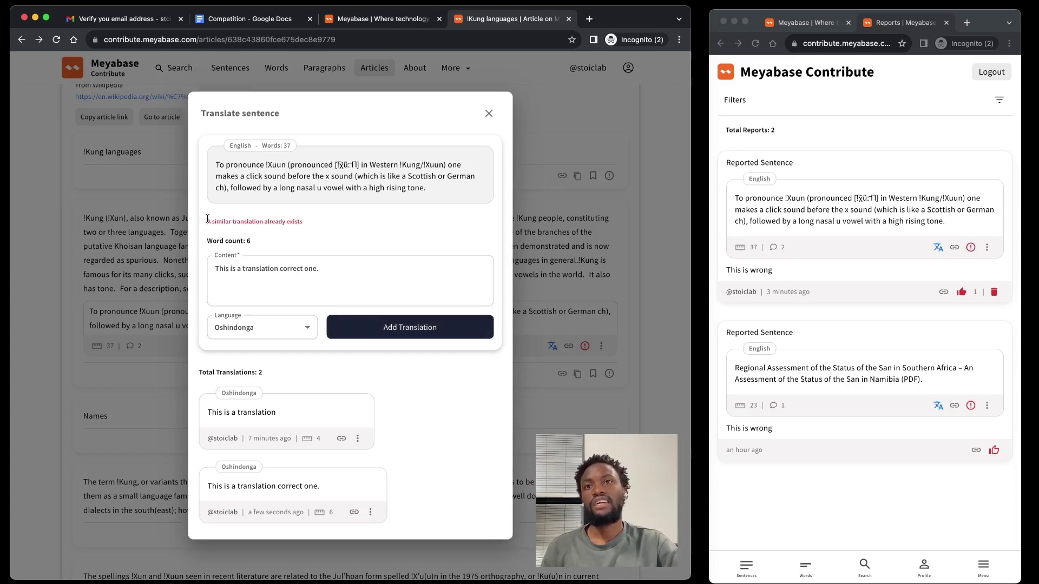
drag(207, 221, 296, 222)
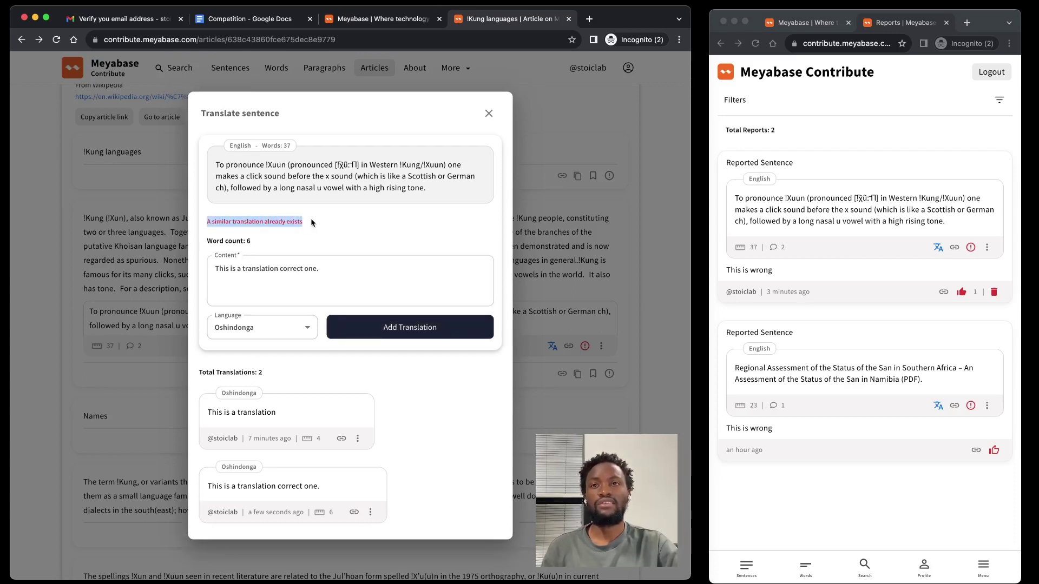
click(312, 220)
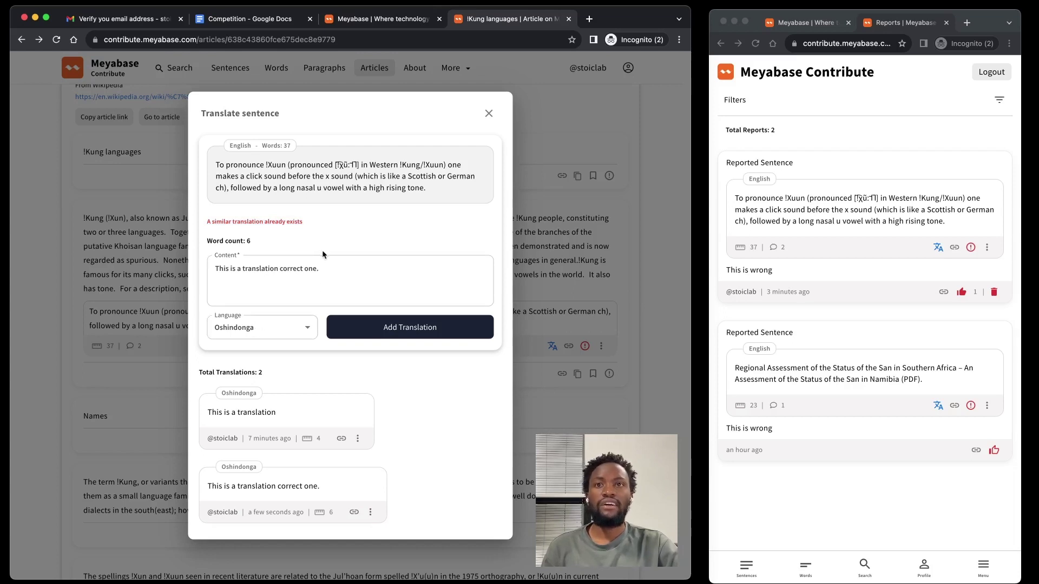
click(287, 326)
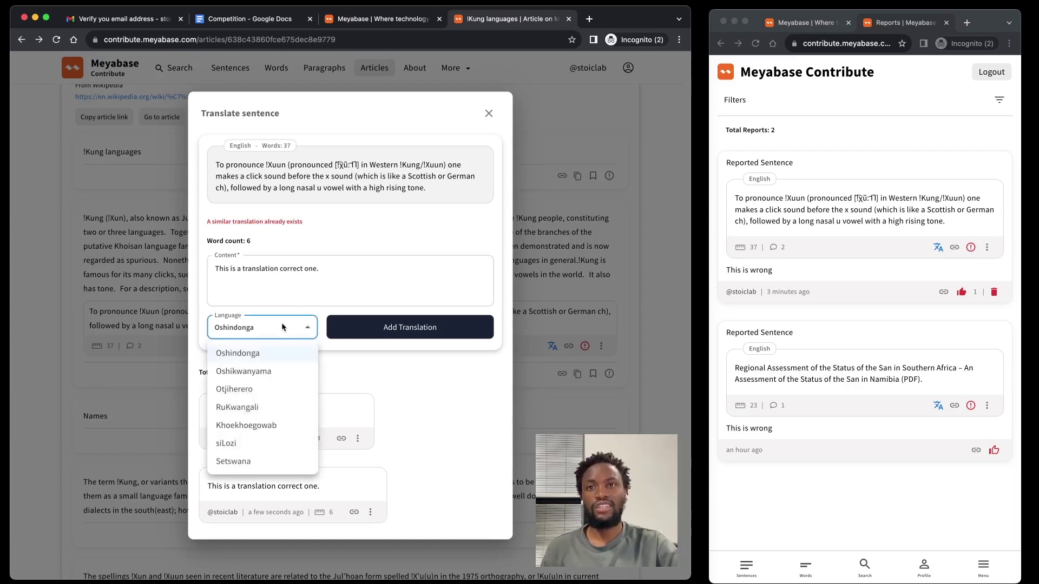
click(385, 373)
click(424, 408)
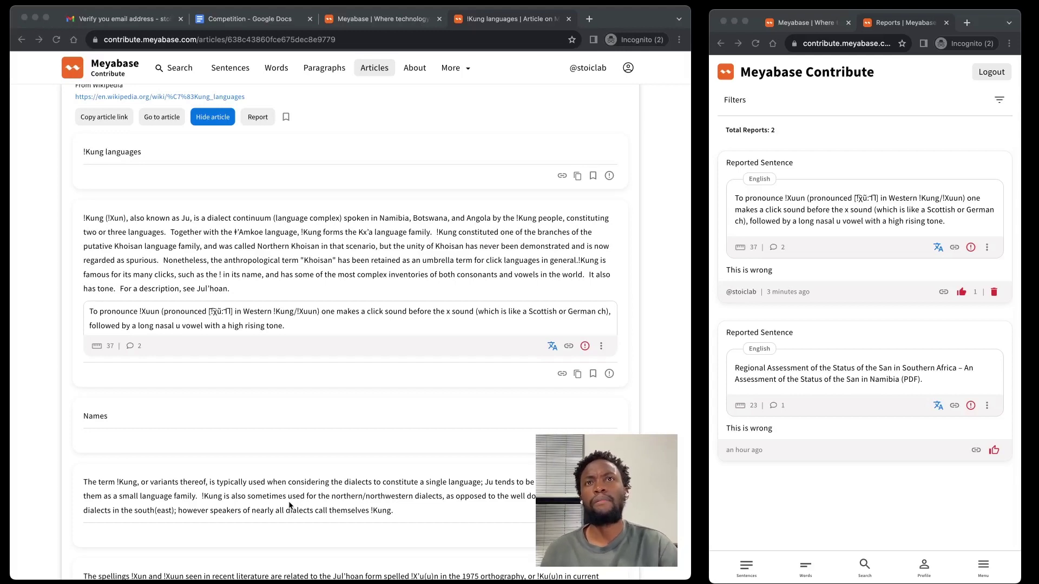
Step: Show the Competition page in both the wide and narrow browser windows, then scroll its prize details
click(465, 68)
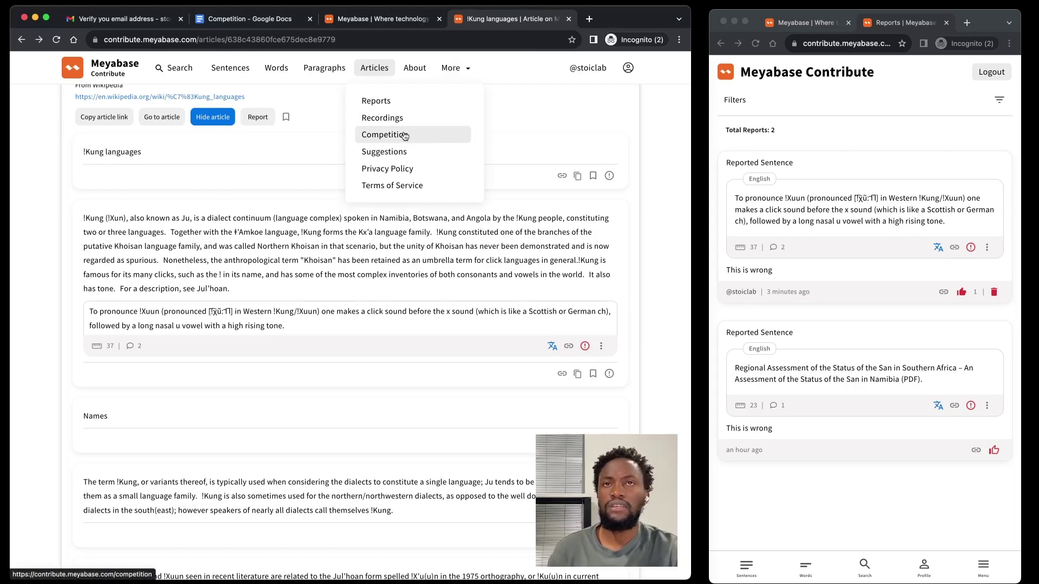
click(405, 136)
click(988, 572)
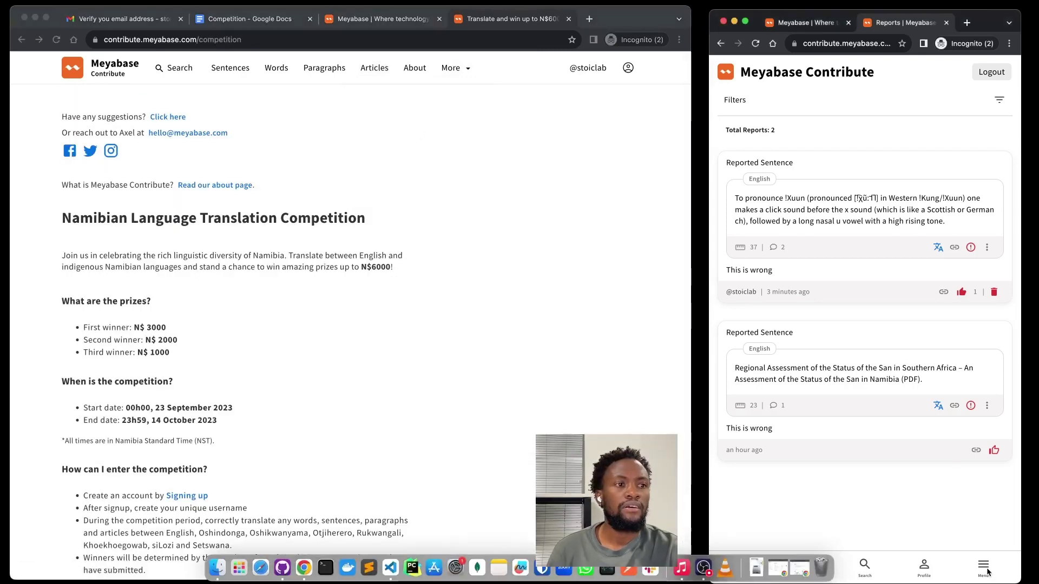
click(987, 572)
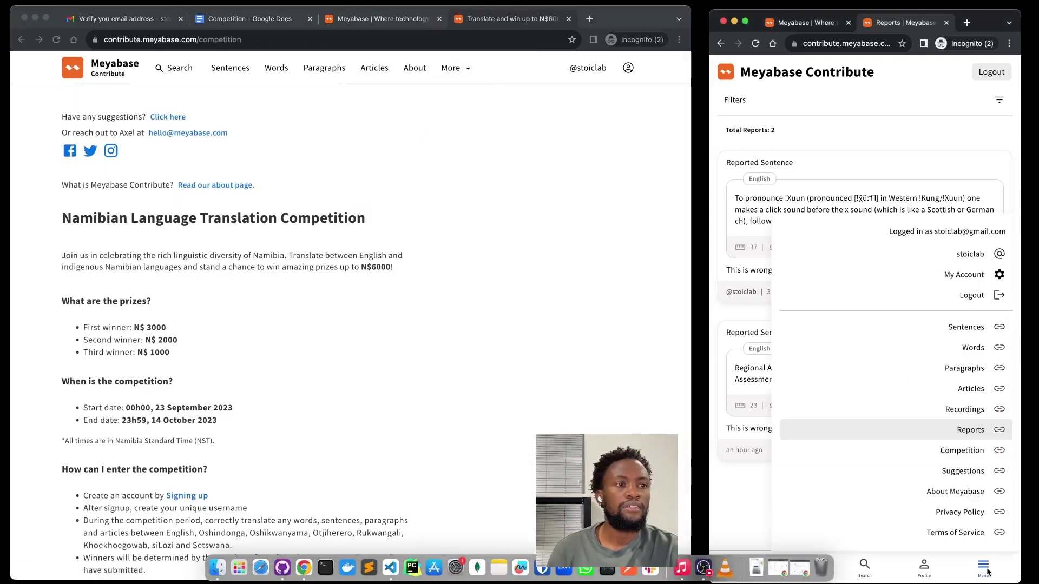
click(968, 454)
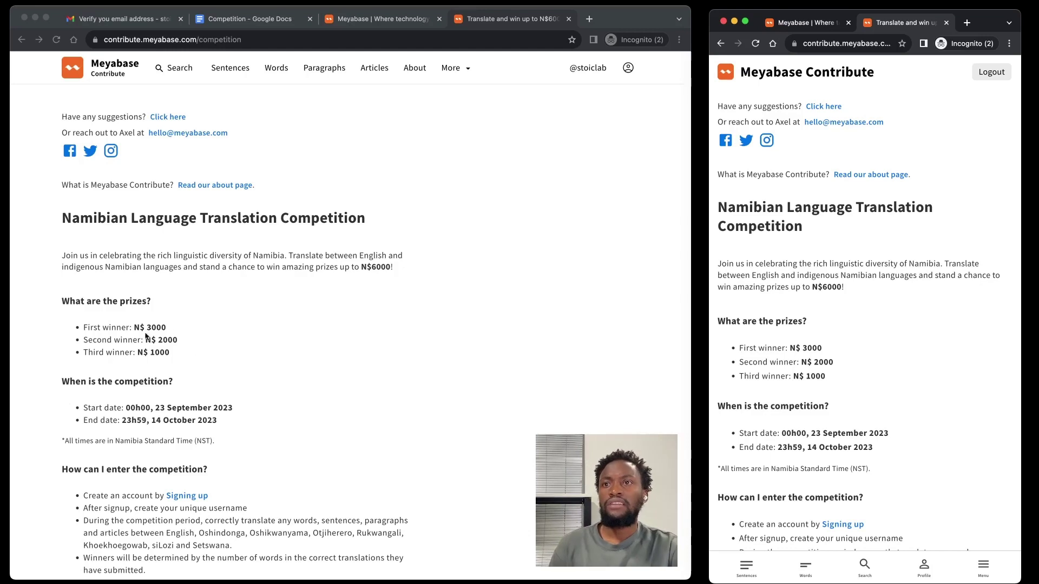
click(176, 352)
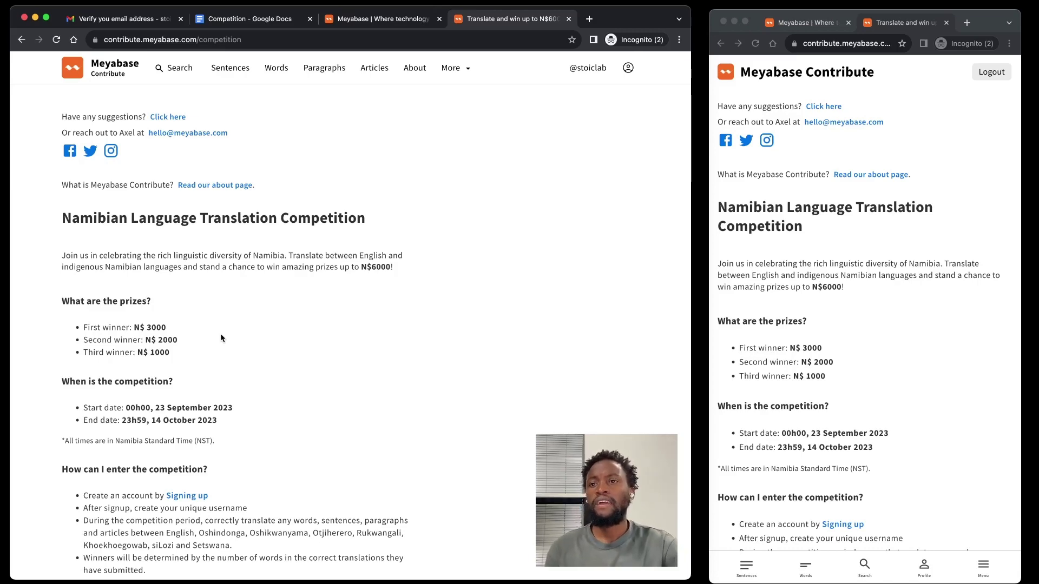
scroll(221, 338, down, 4)
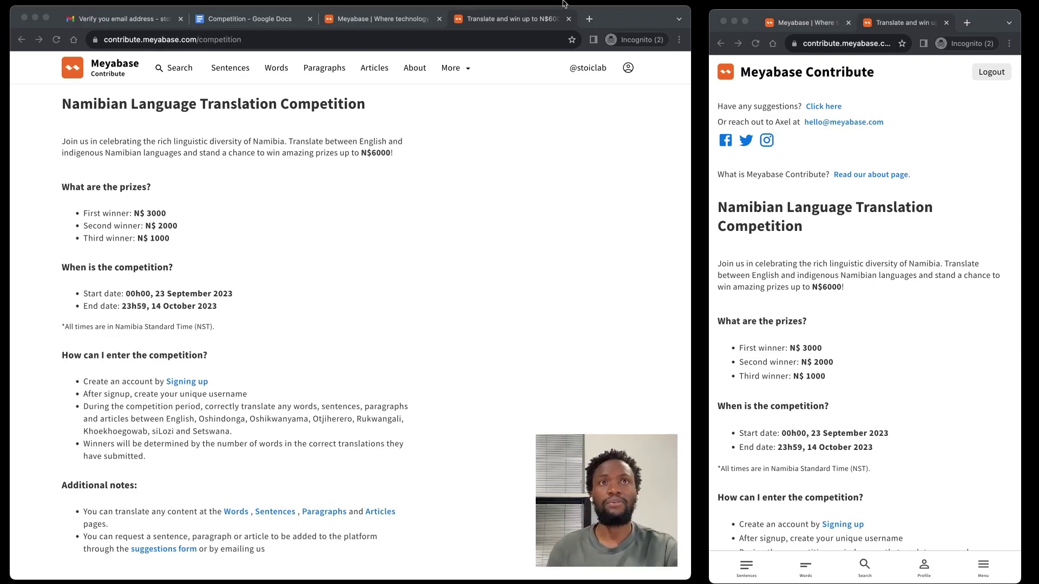
Step: Open your profile in the wide window and scroll to the Oshindonga translations marked Correct and Wrong
click(582, 69)
click(582, 70)
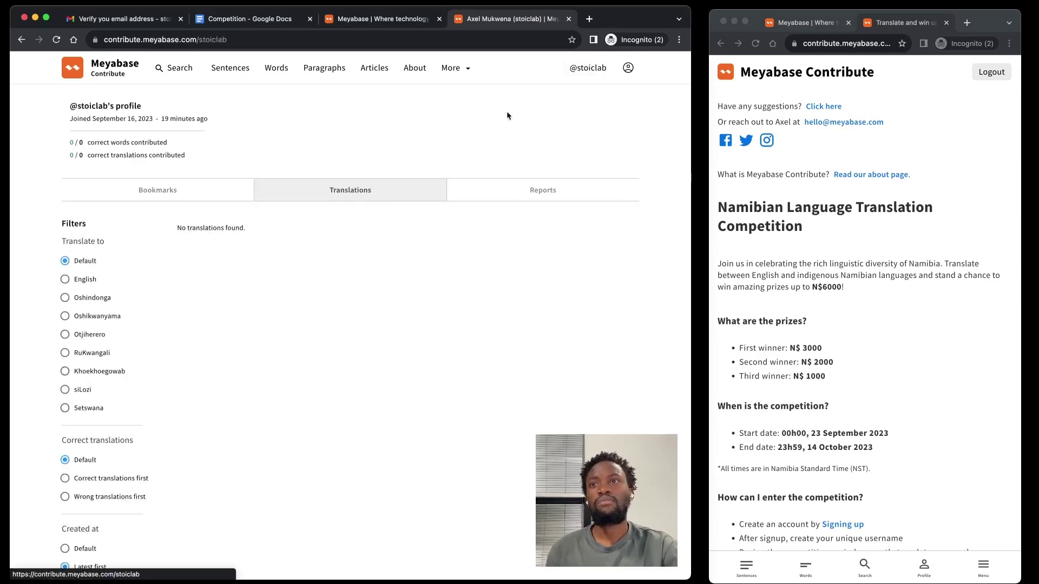
scroll(458, 304, down, 4)
scroll(396, 245, up, 1)
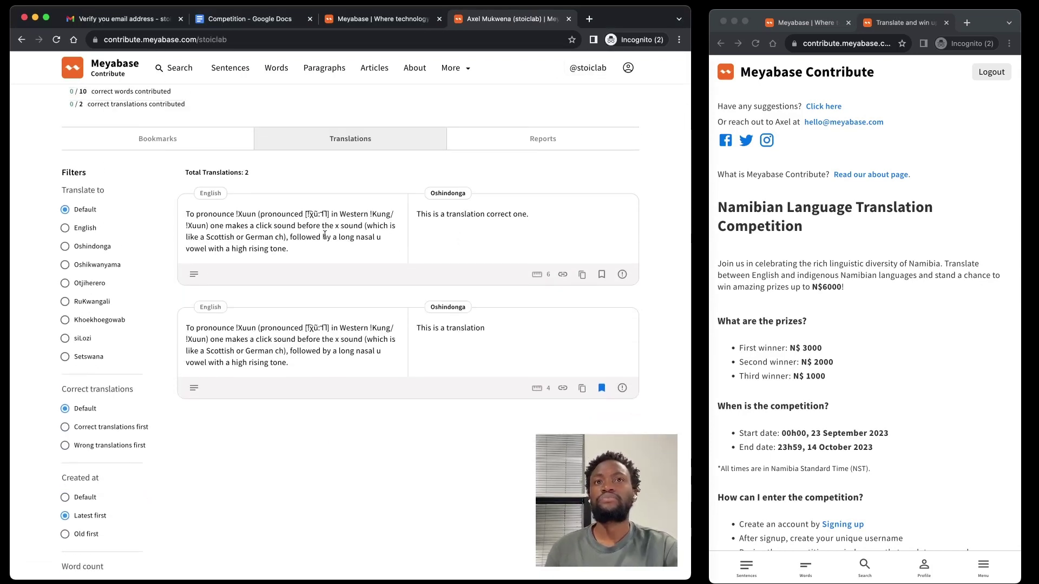
scroll(325, 237, up, 1)
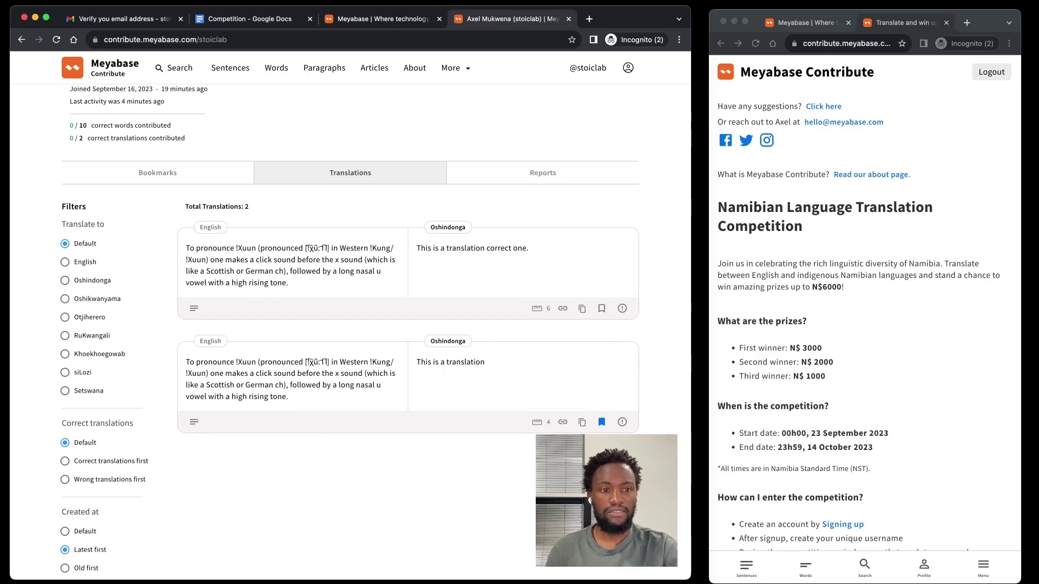
key(super+Tab)
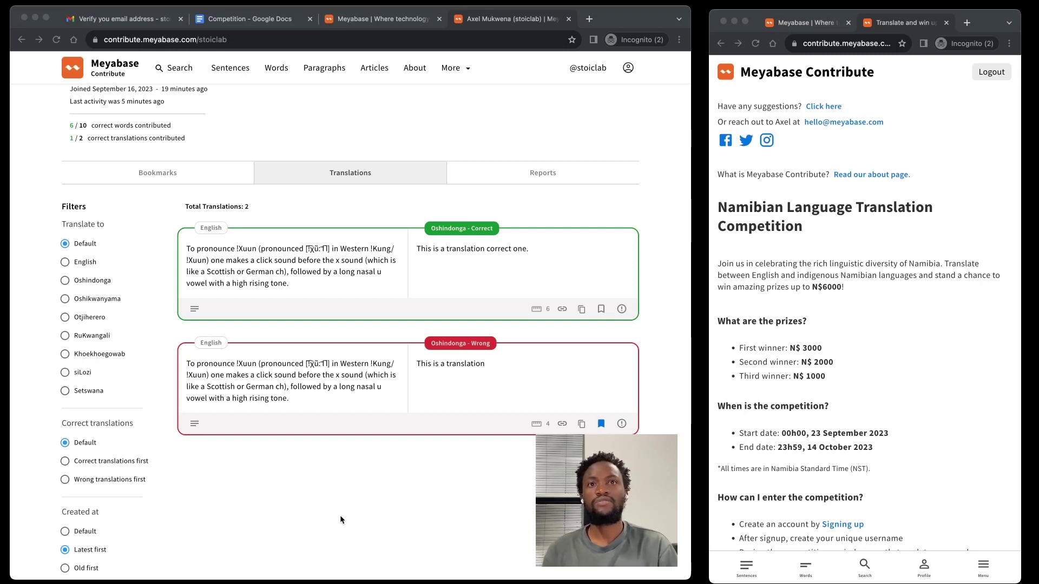
click(533, 248)
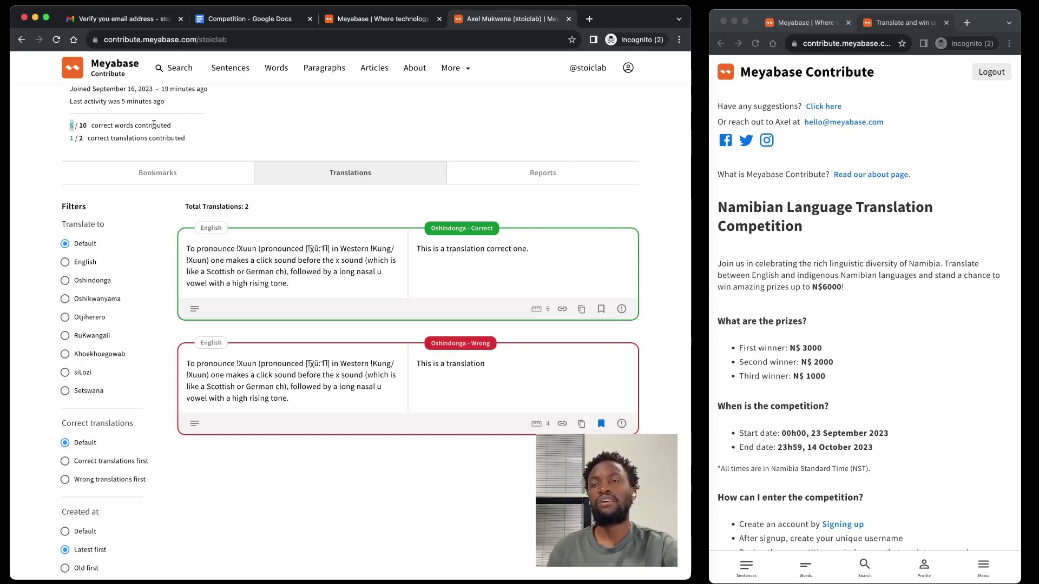
scroll(194, 134, up, 1)
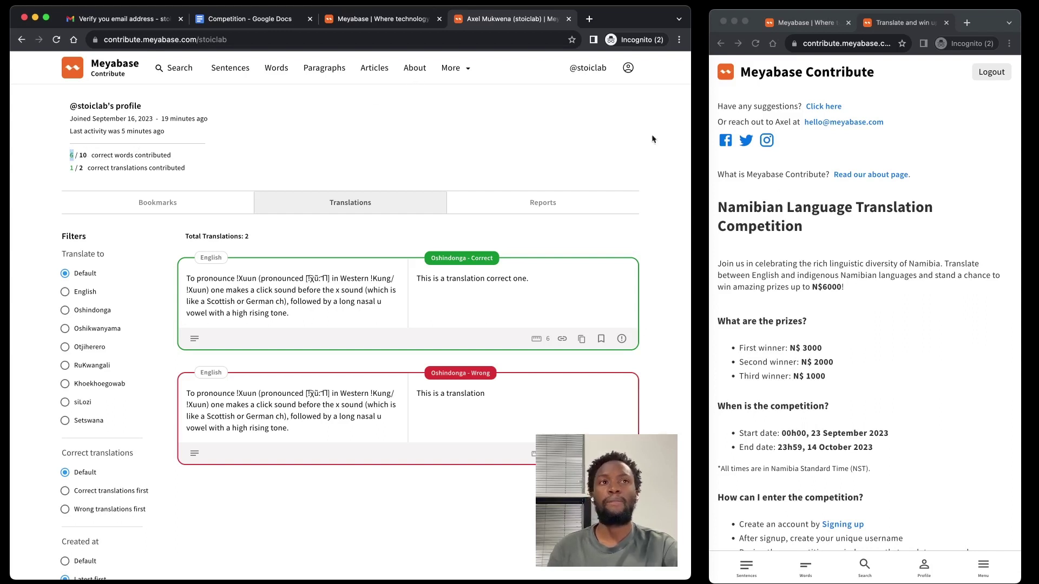
Step: In the narrow window, go to Profile via the bottom Menu and scroll to the translation cards
click(957, 115)
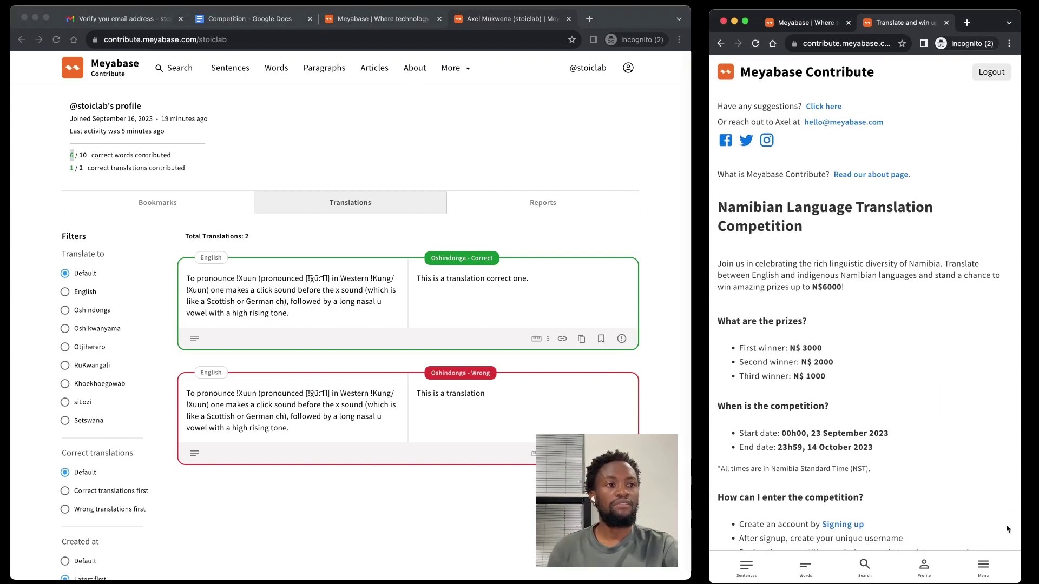
click(988, 570)
click(929, 574)
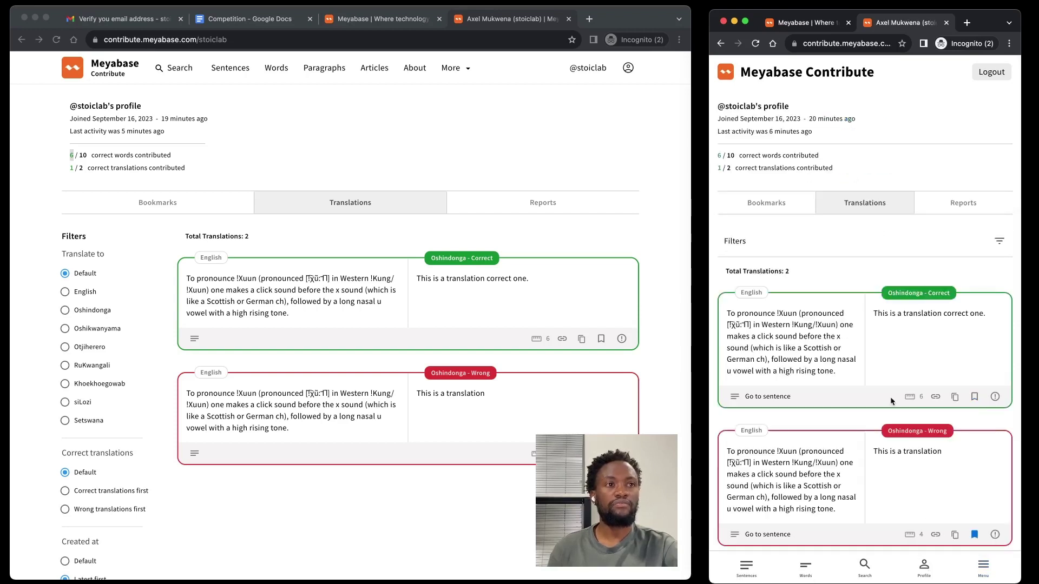
scroll(892, 391, down, 1)
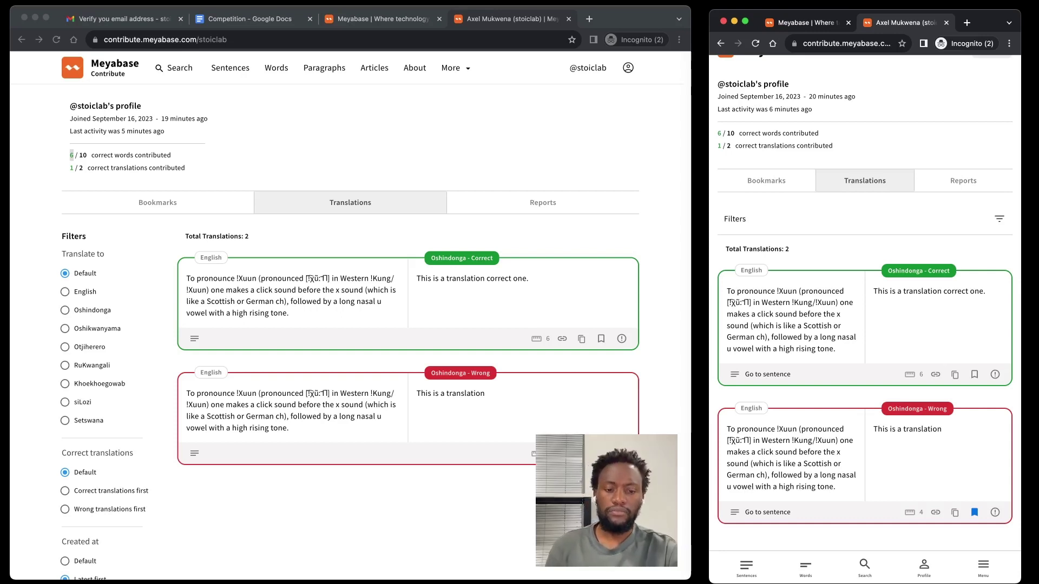
key(super+Tab)
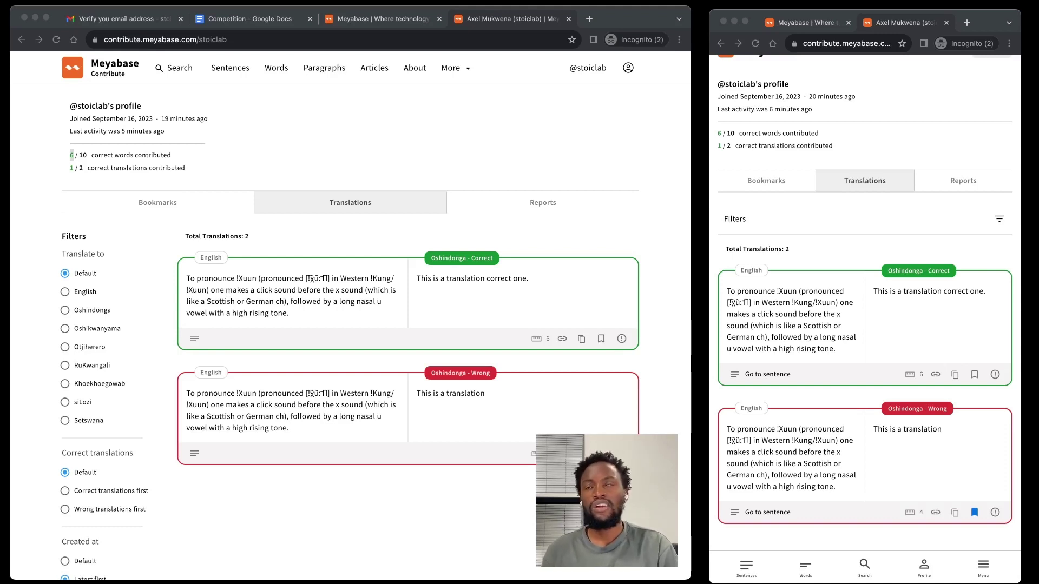
Step: Go to the Words page via Sentences, then briefly highlight the words iitabernakula and reis
click(233, 69)
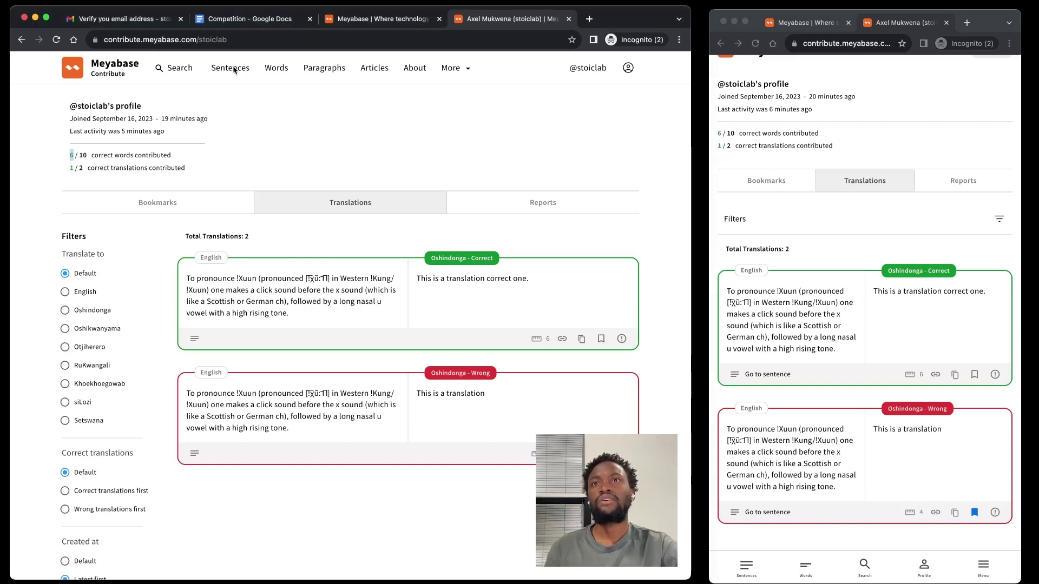
click(275, 68)
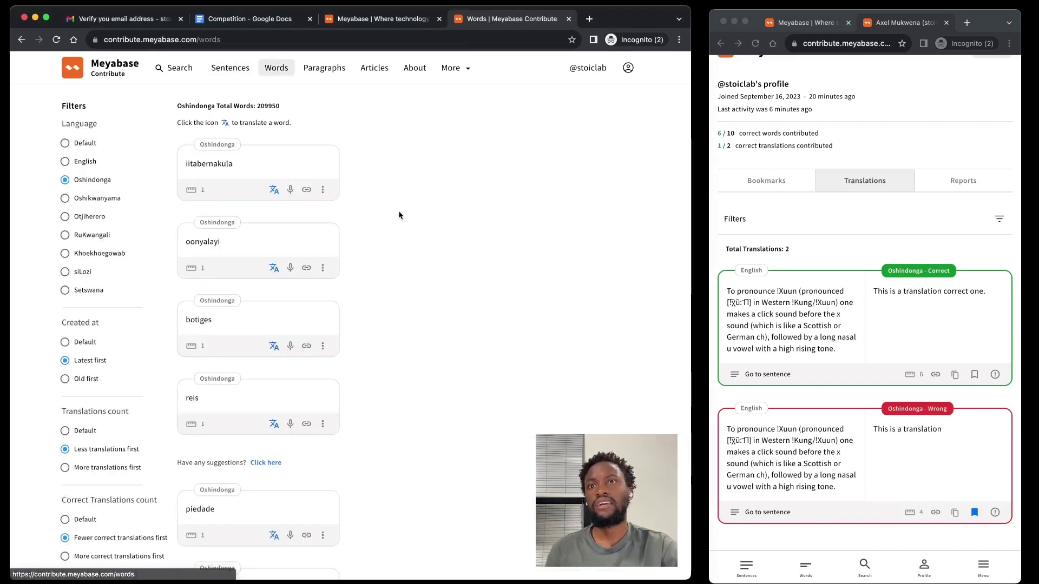
drag(241, 162, 184, 164)
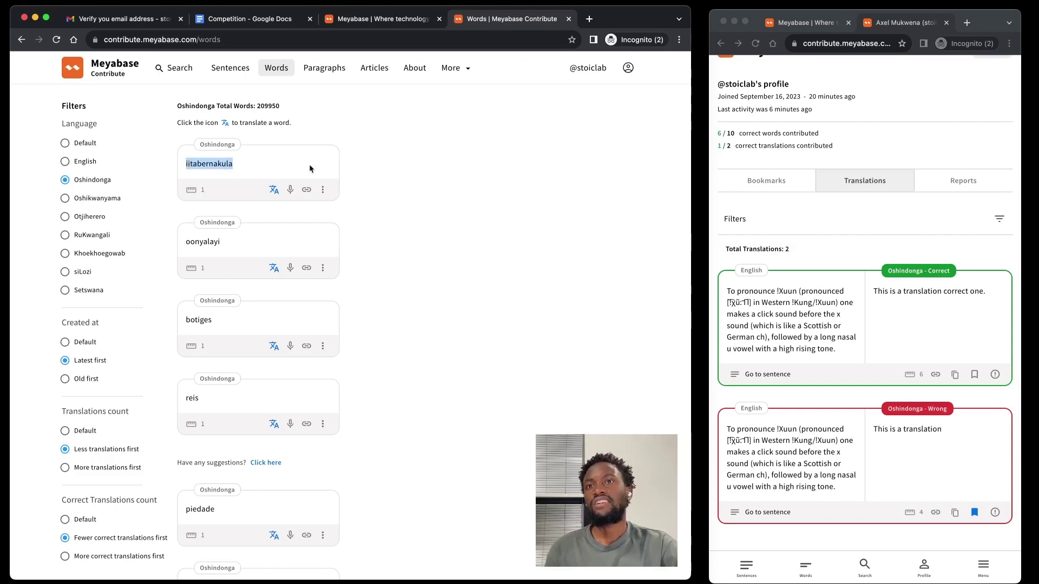
click(491, 205)
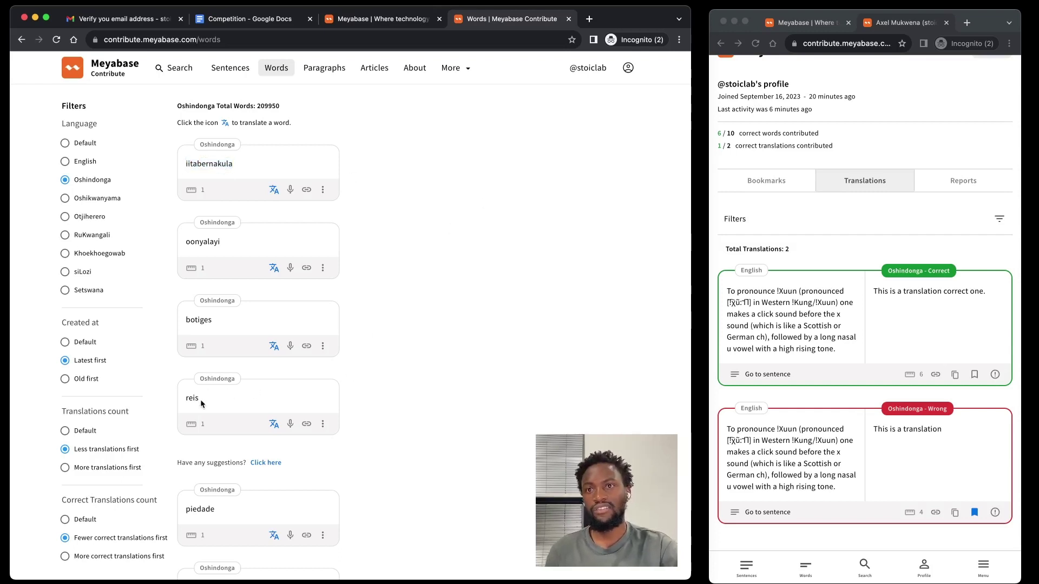
drag(200, 400, 185, 399)
click(427, 365)
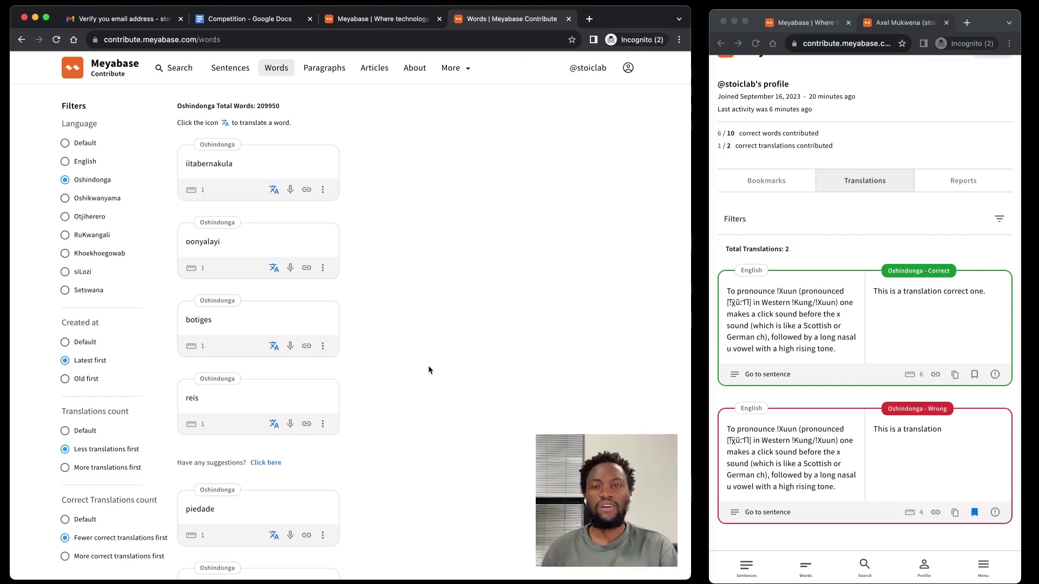
click(323, 425)
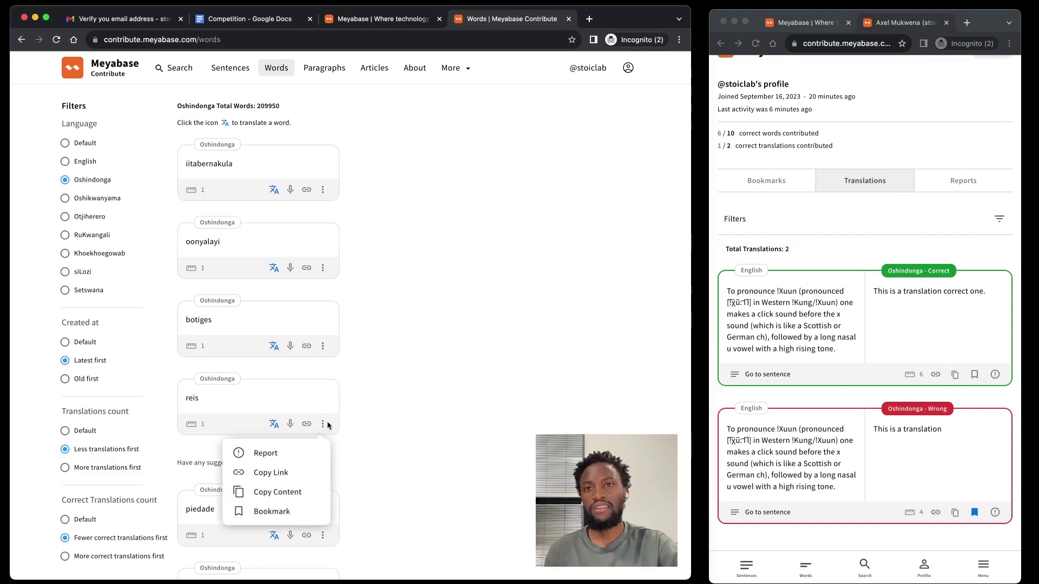
click(272, 455)
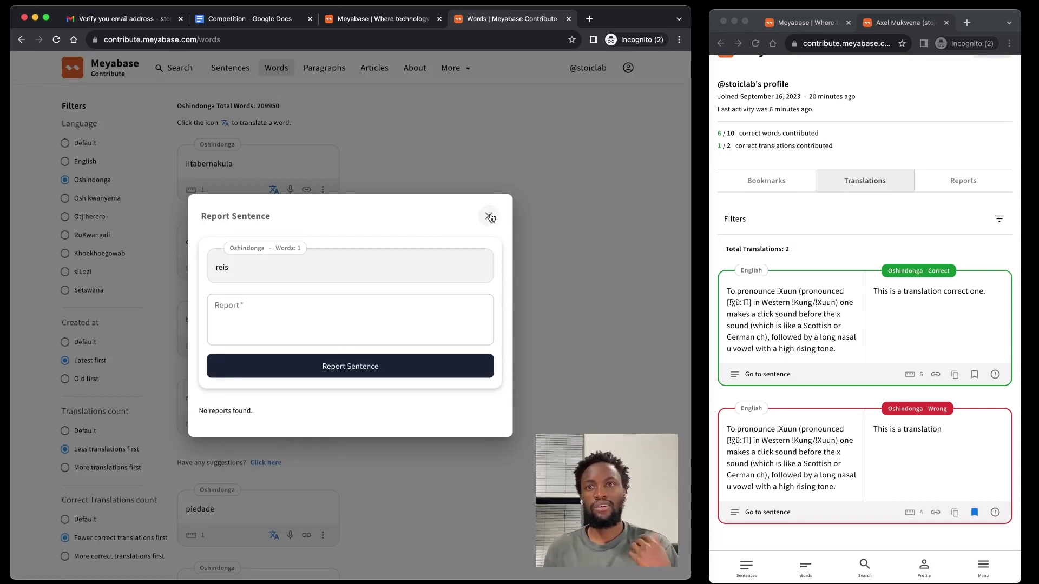
click(489, 216)
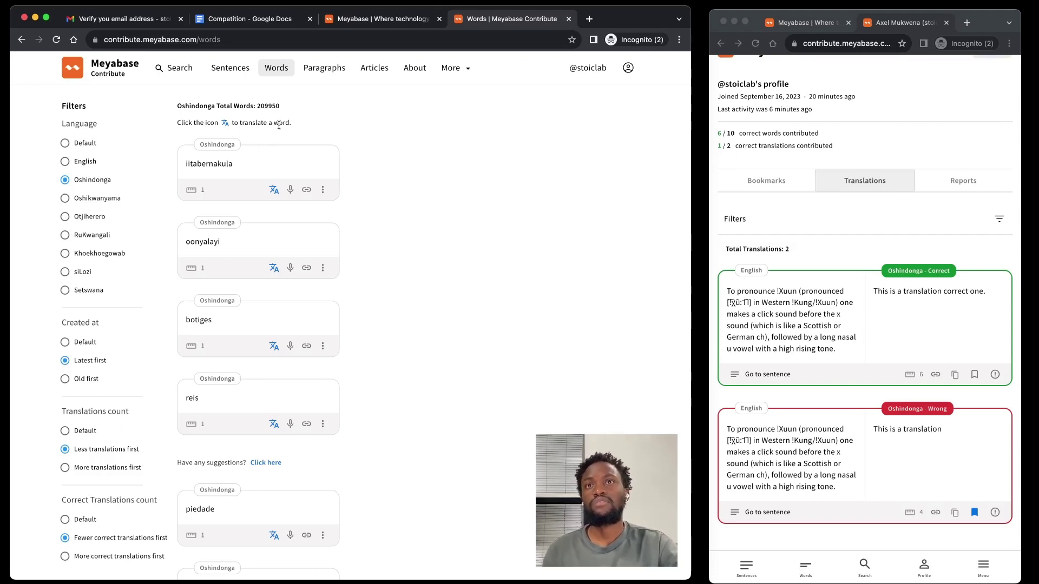
click(275, 189)
click(292, 327)
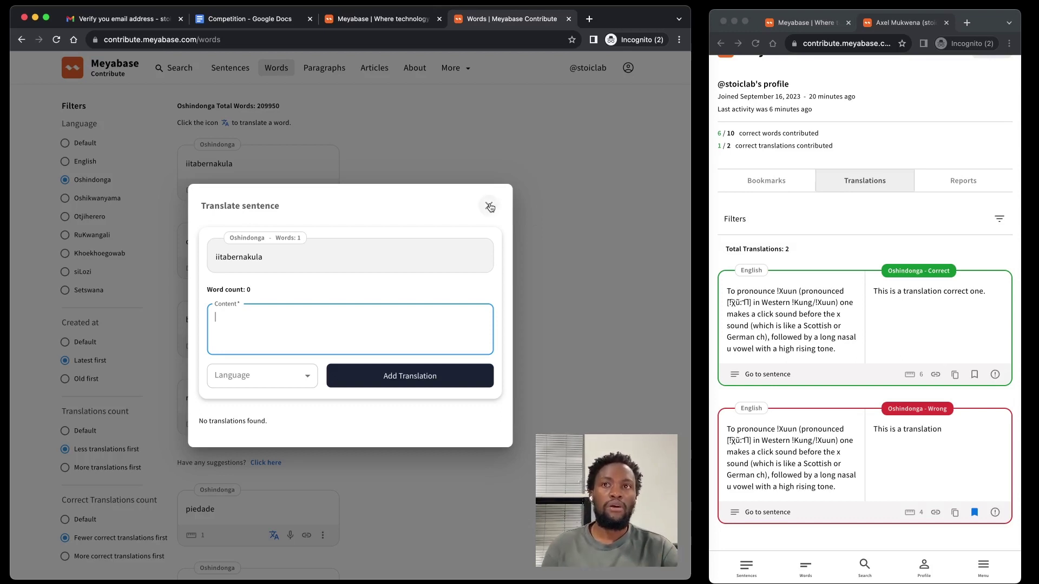
click(489, 200)
key(super+Tab)
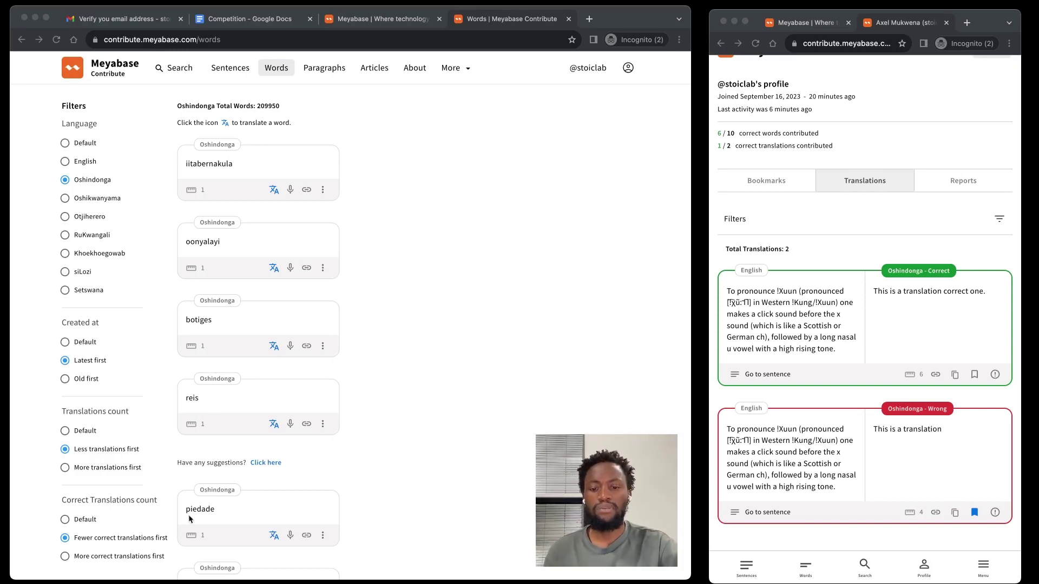
click(459, 71)
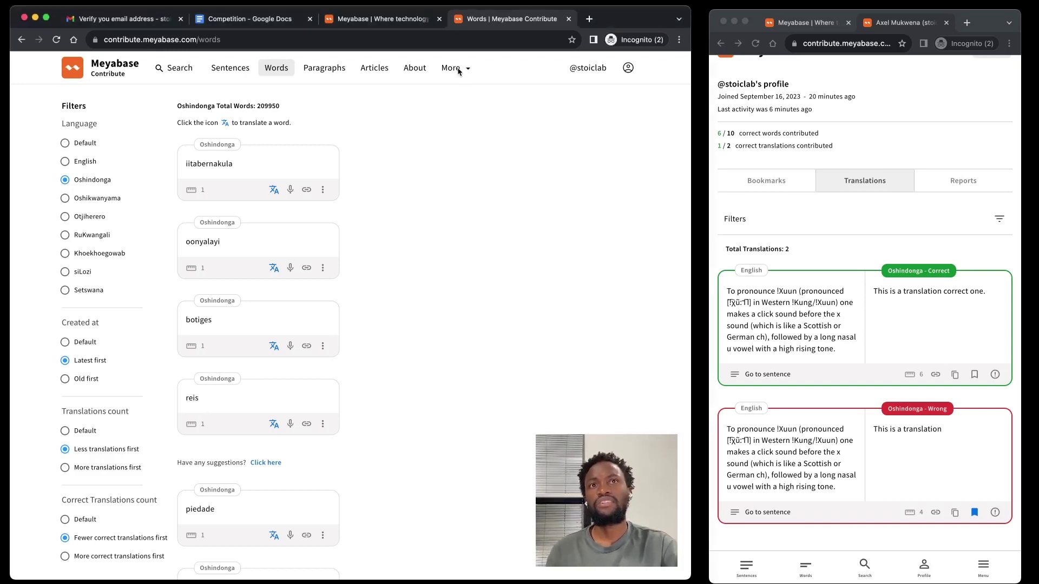
Step: Choose the competition link from the More dropdown to show the N$6000 prize page
click(457, 93)
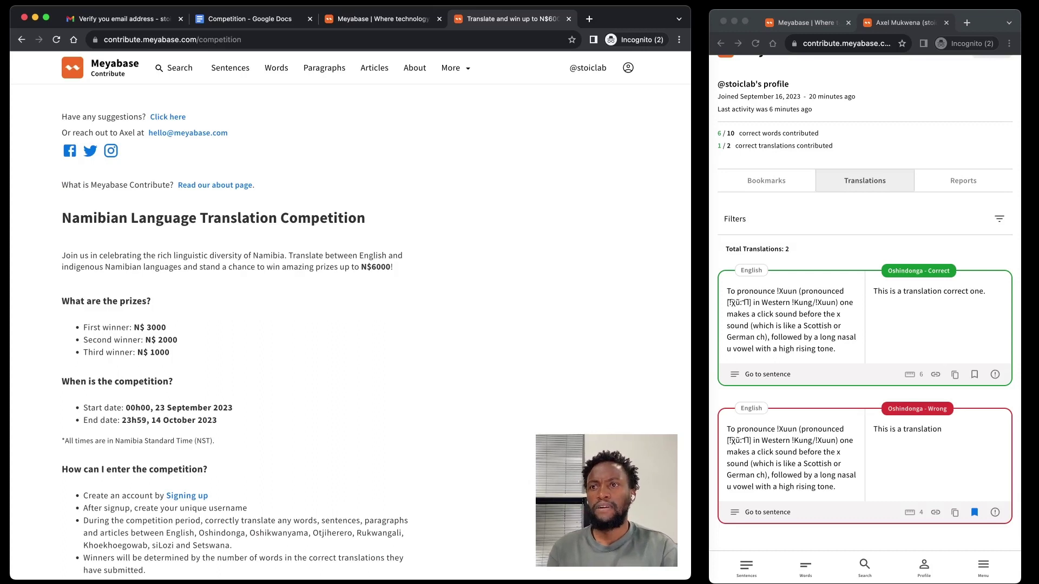